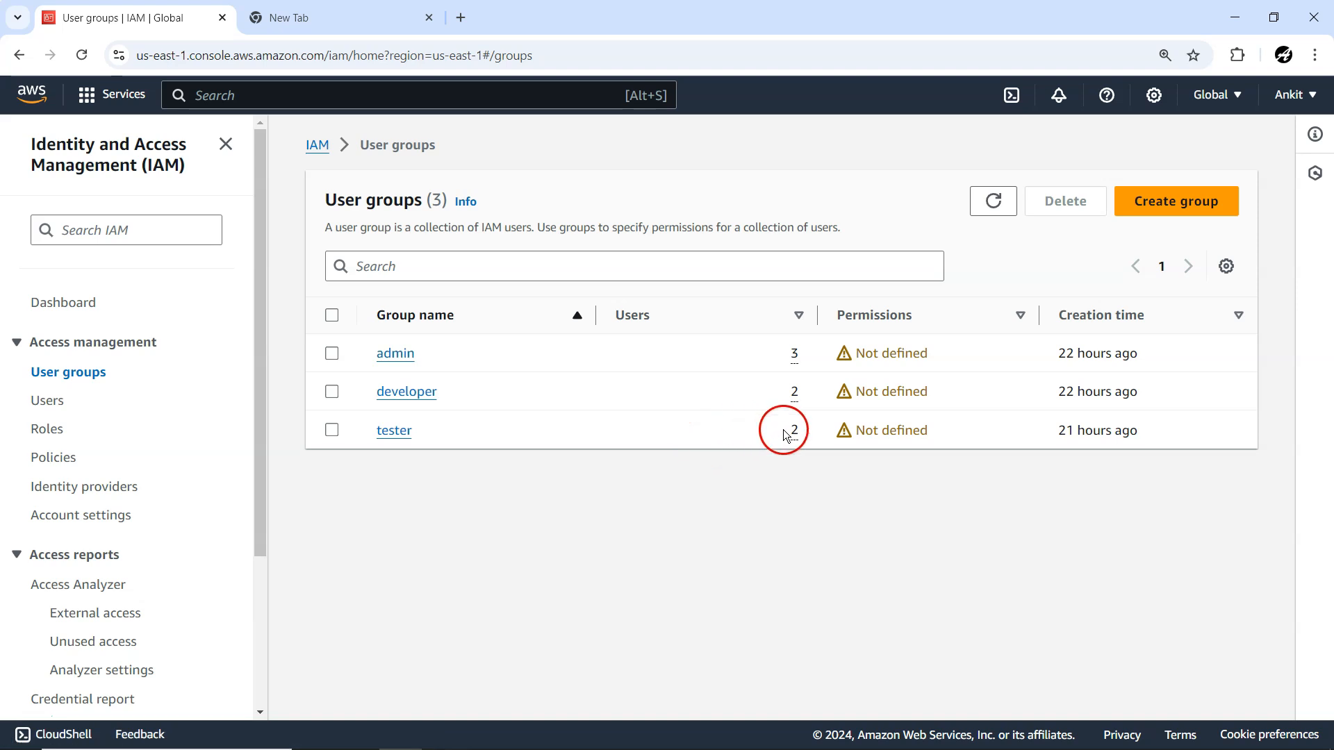
# Remove all three permissions policies, including AmazonS3FullAccess, inline-s3bucketcreate and listbuckets, from the second IAM user in the users list.
pyautogui.click(61, 403)
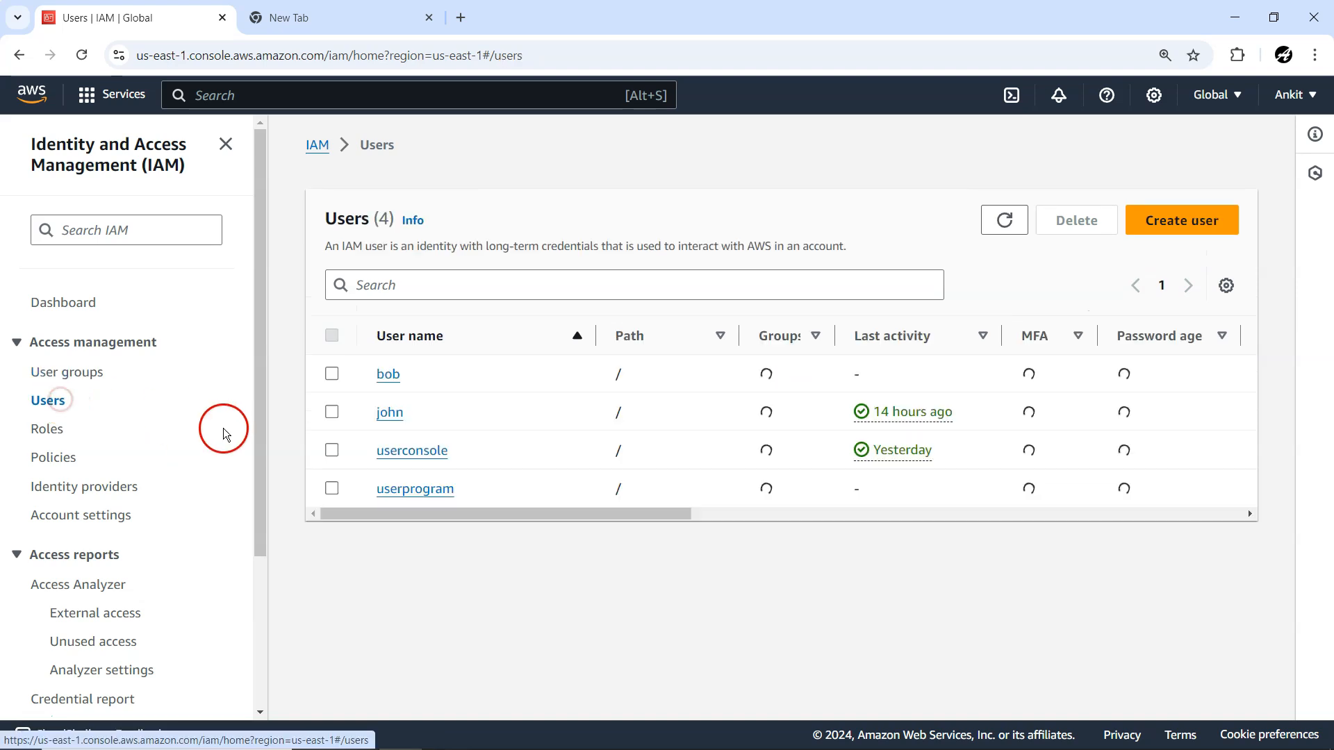
pyautogui.click(388, 415)
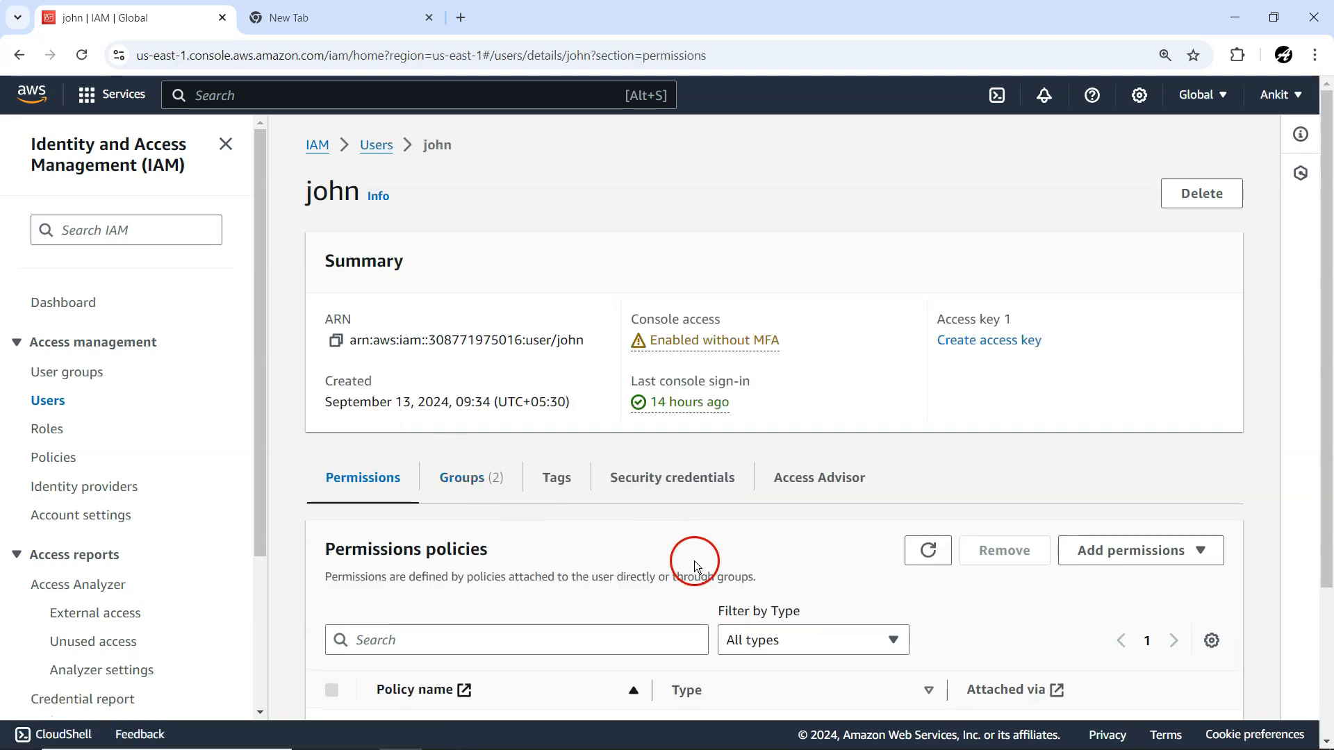
pyautogui.scroll(-3, 693, 561)
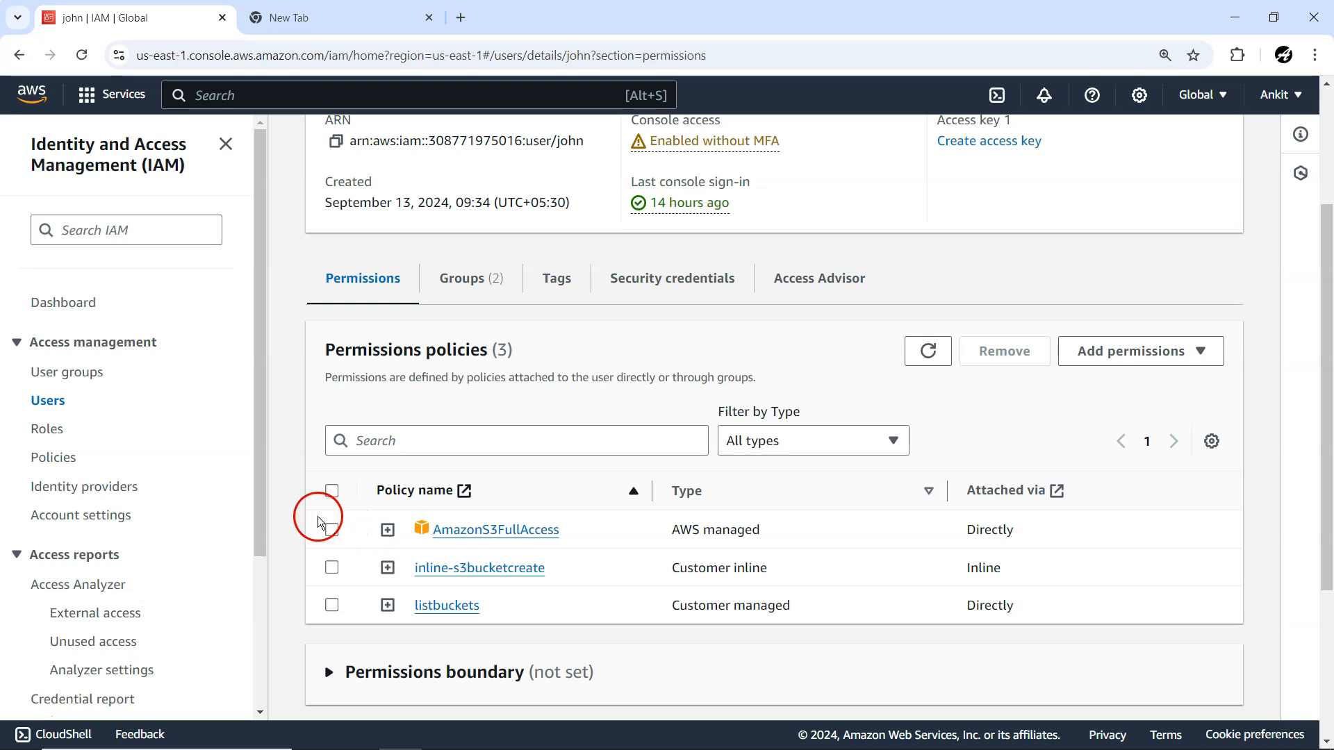
pyautogui.click(332, 491)
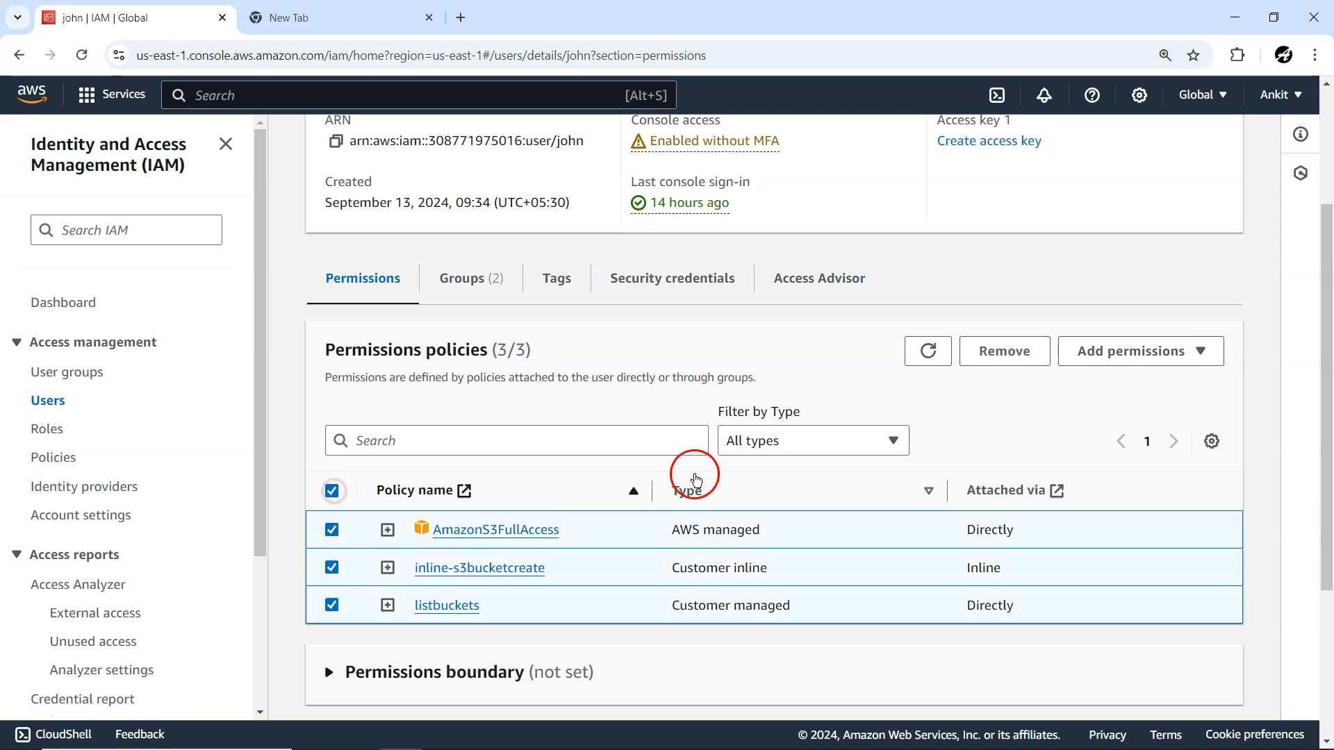
pyautogui.click(993, 363)
pyautogui.click(854, 474)
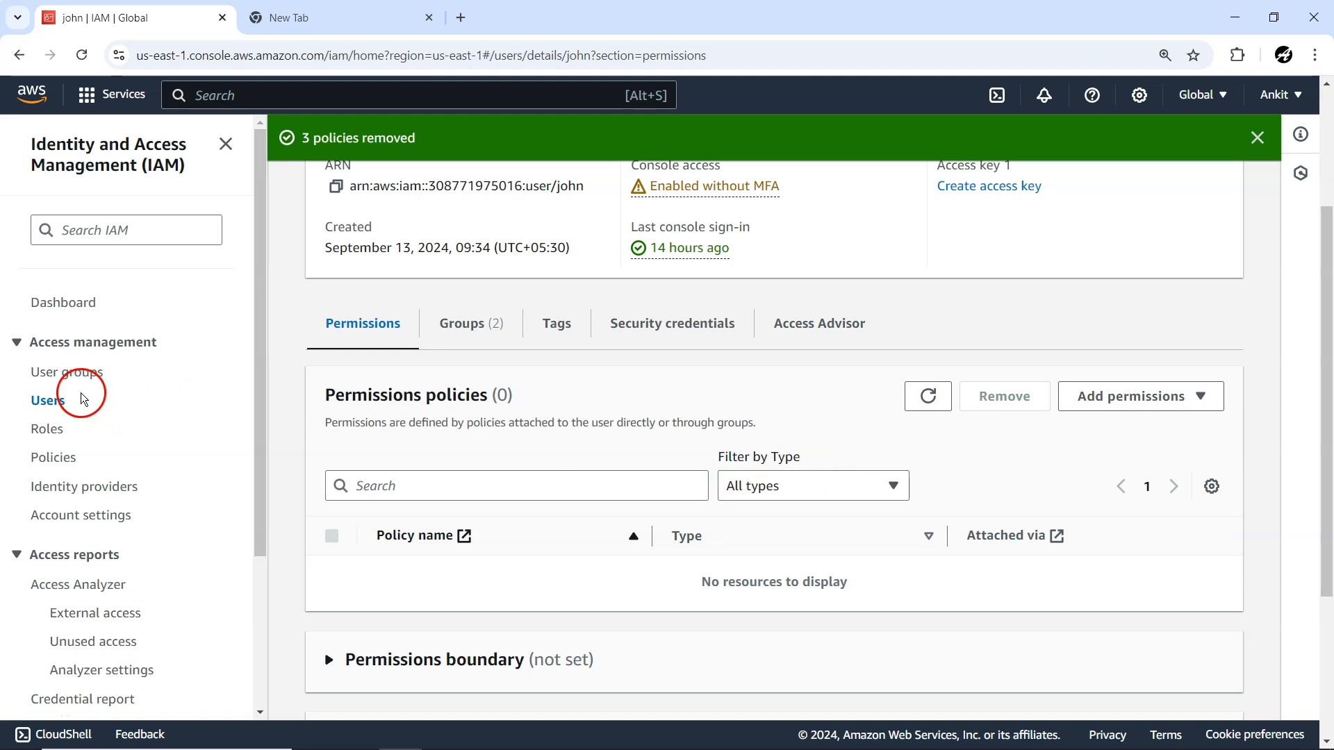
# Open the tester user group and open the detail pages of both its members in separate browser tabs.
pyautogui.click(65, 375)
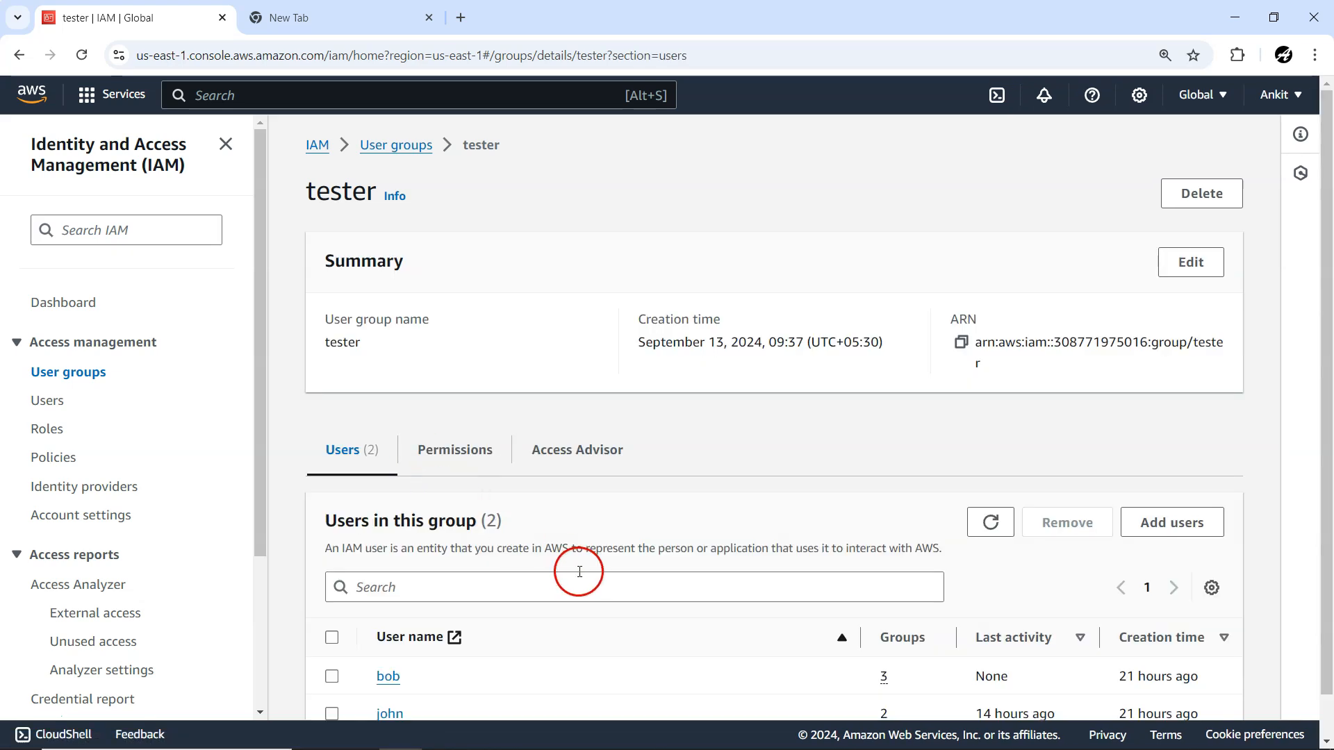
pyautogui.scroll(-1, 579, 570)
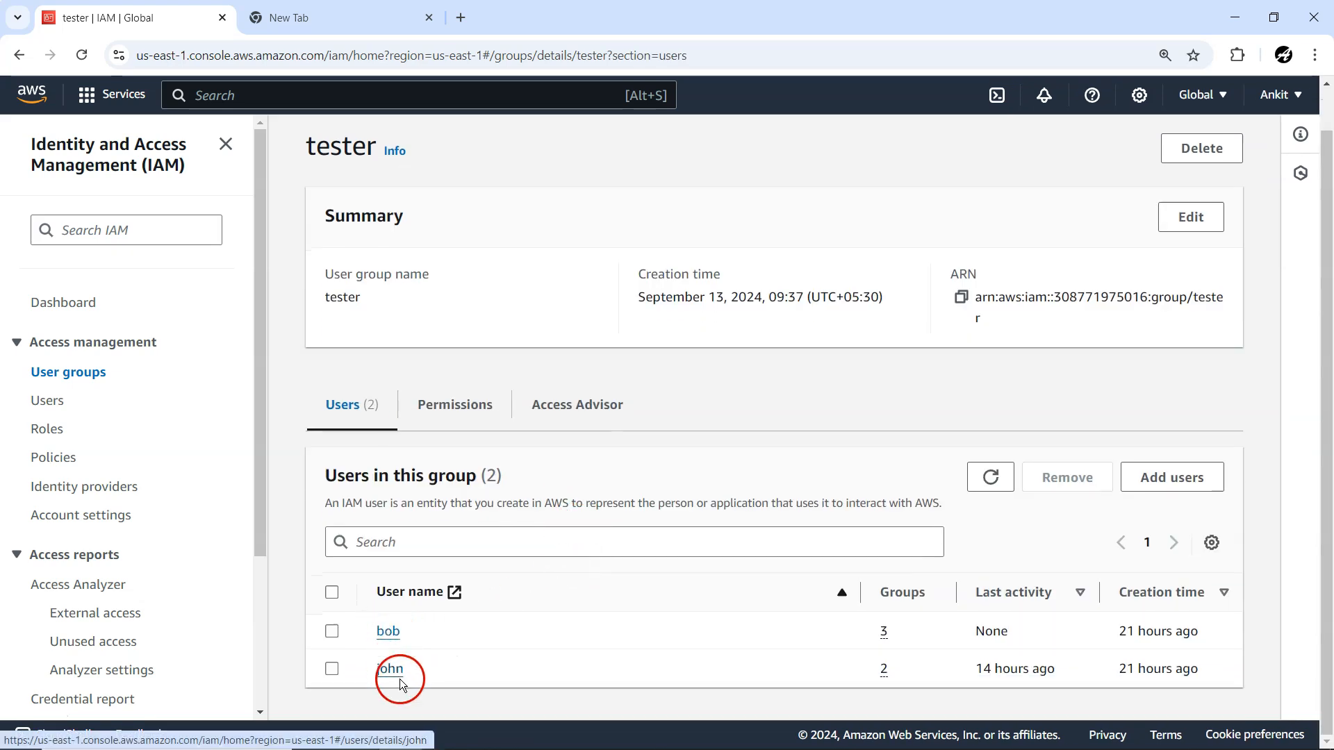
pyautogui.click(390, 633)
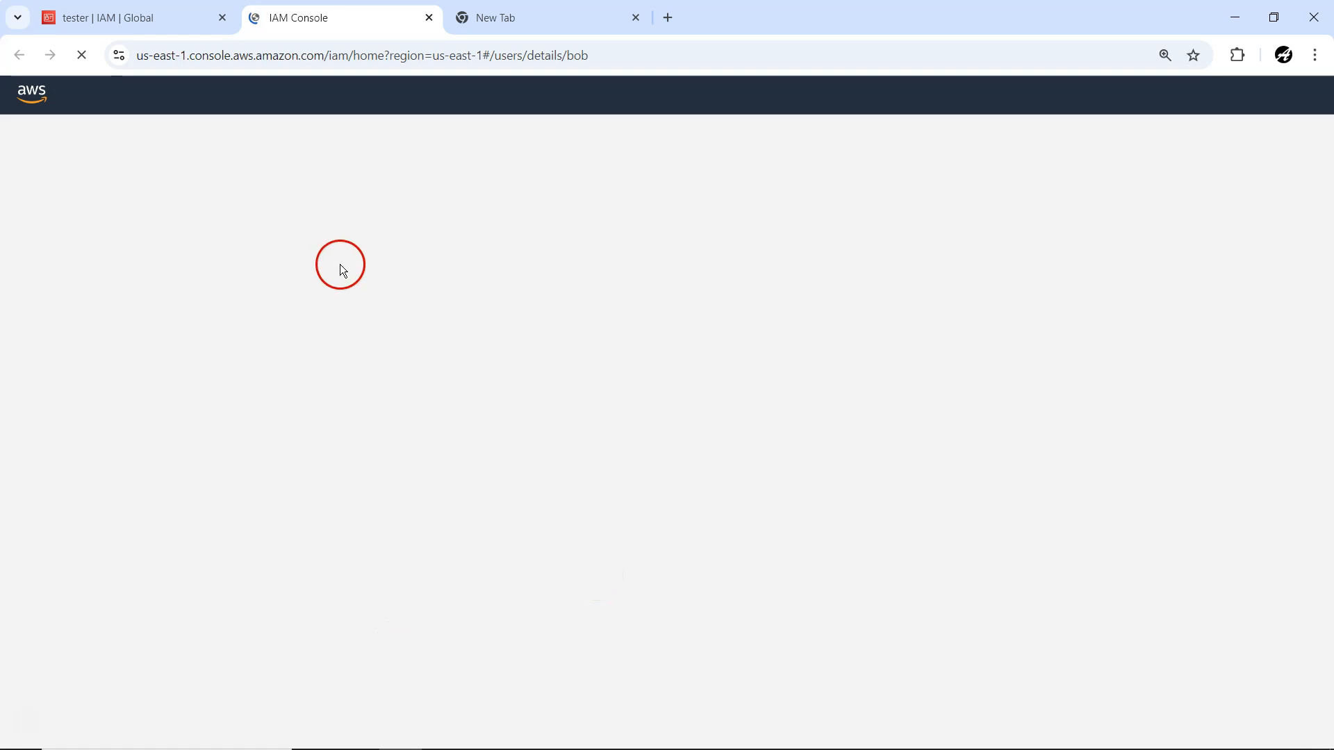
pyautogui.click(140, 19)
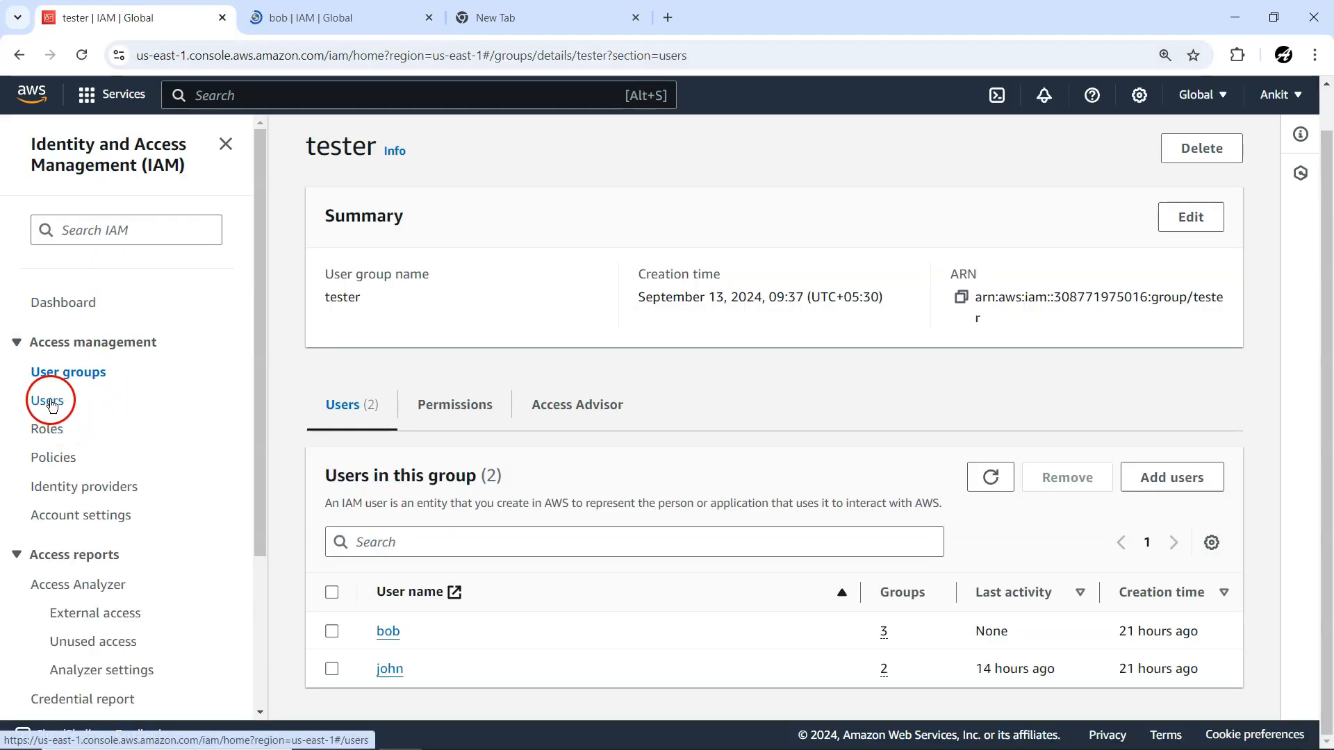
pyautogui.click(390, 668)
# Review the permissions policies attached to each of the tester group's two members, returning to the group page.
pyautogui.click(522, 13)
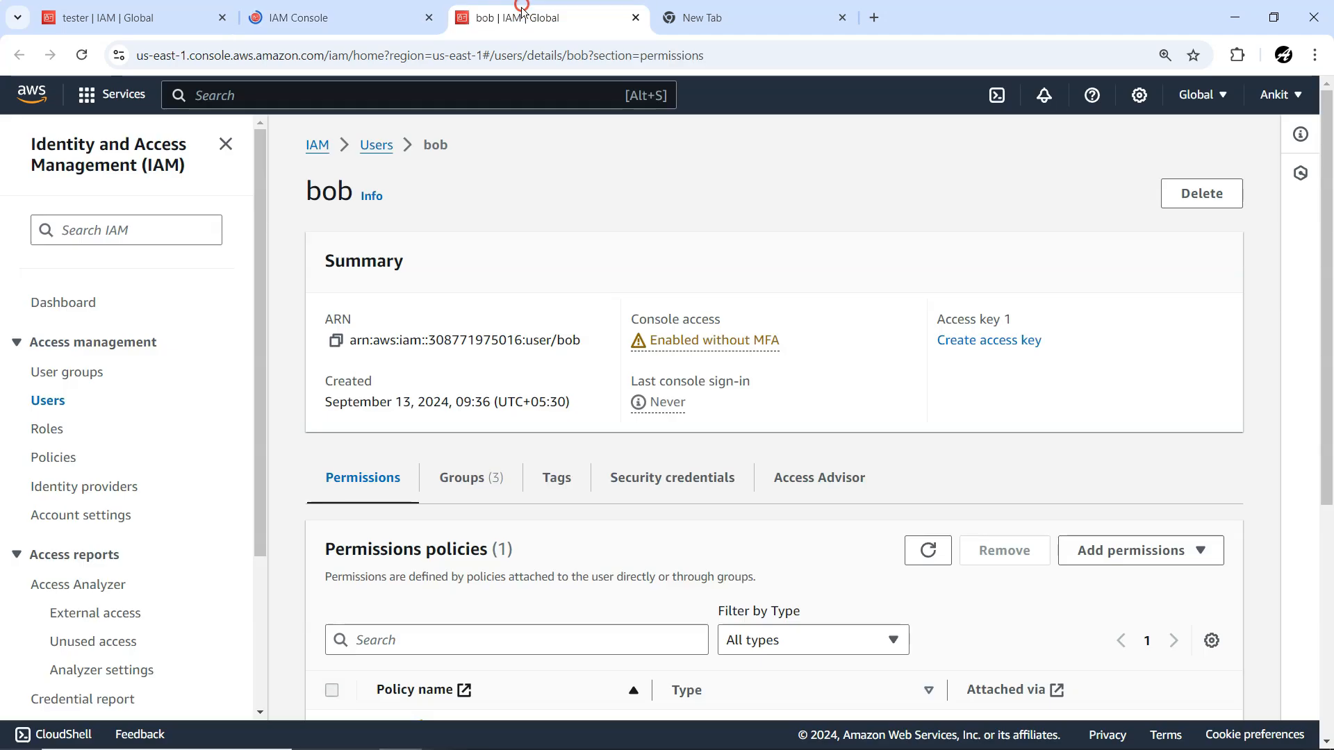
pyautogui.scroll(-3, 619, 494)
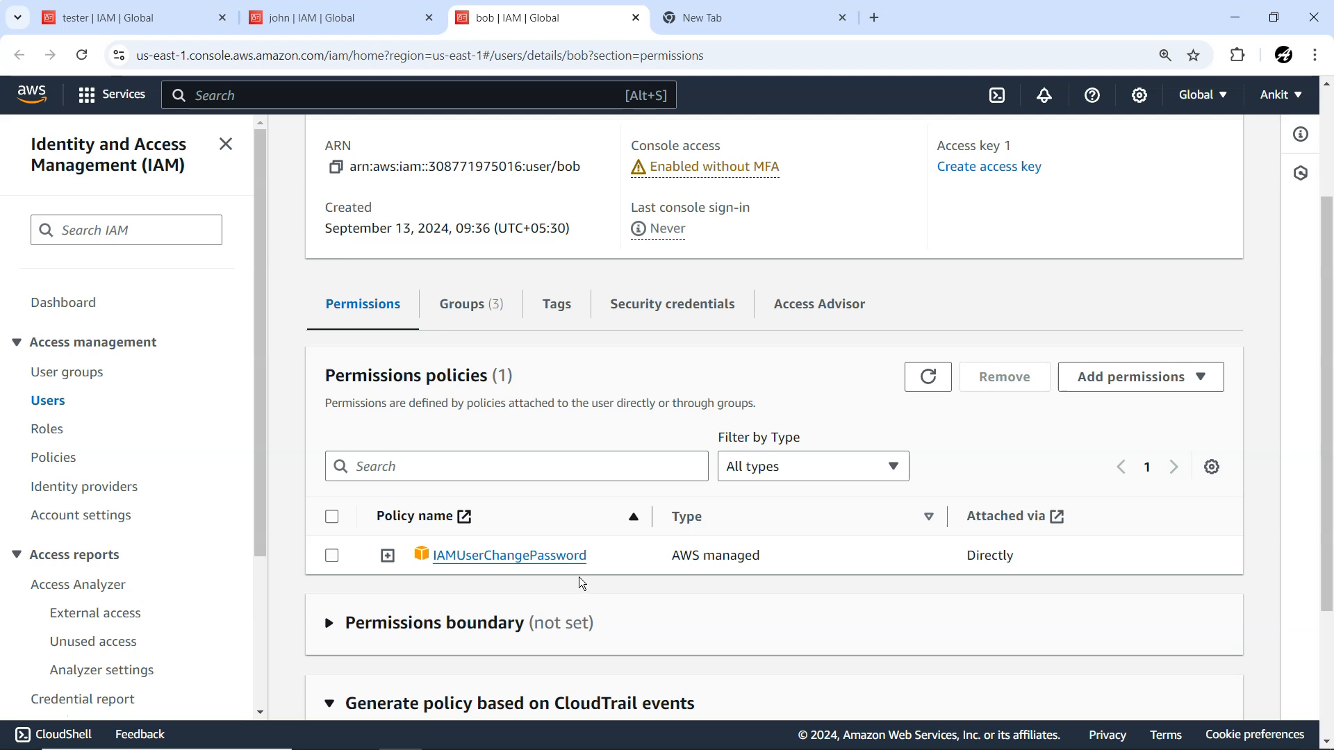
pyautogui.click(353, 21)
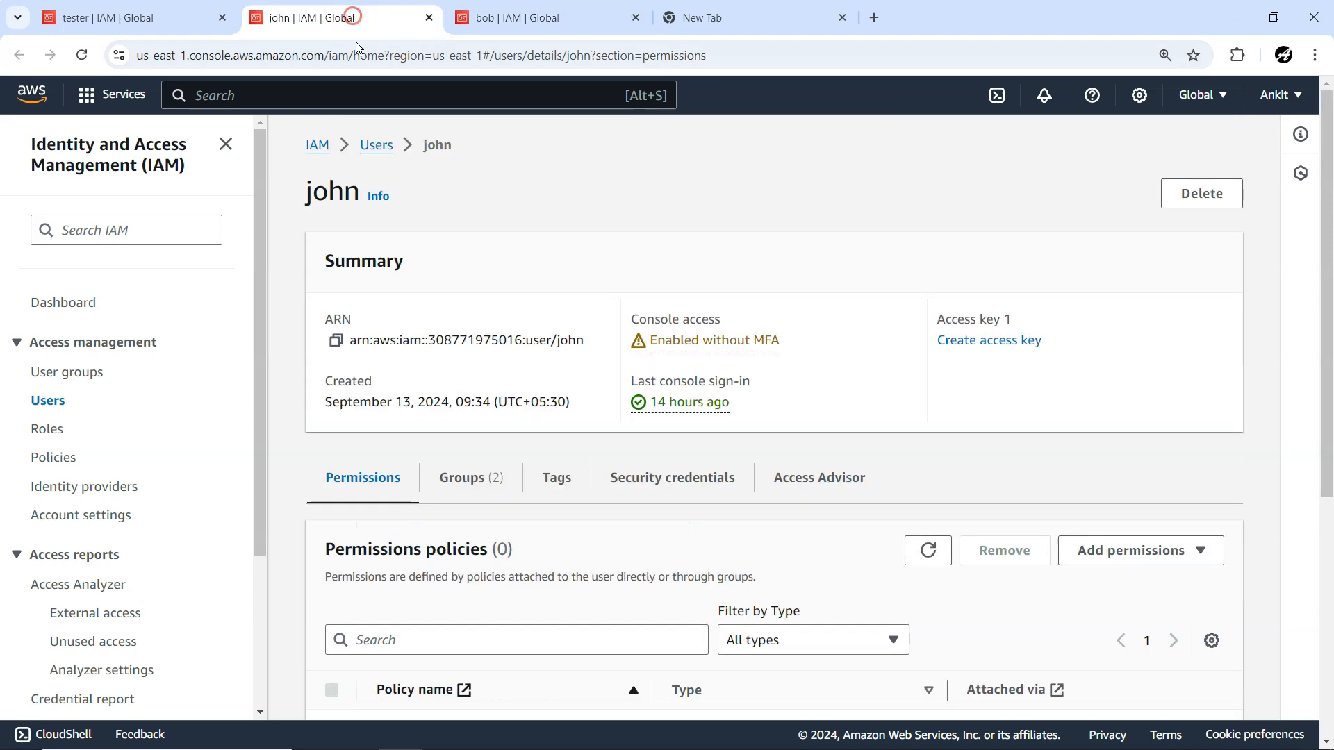
pyautogui.scroll(-1, 565, 543)
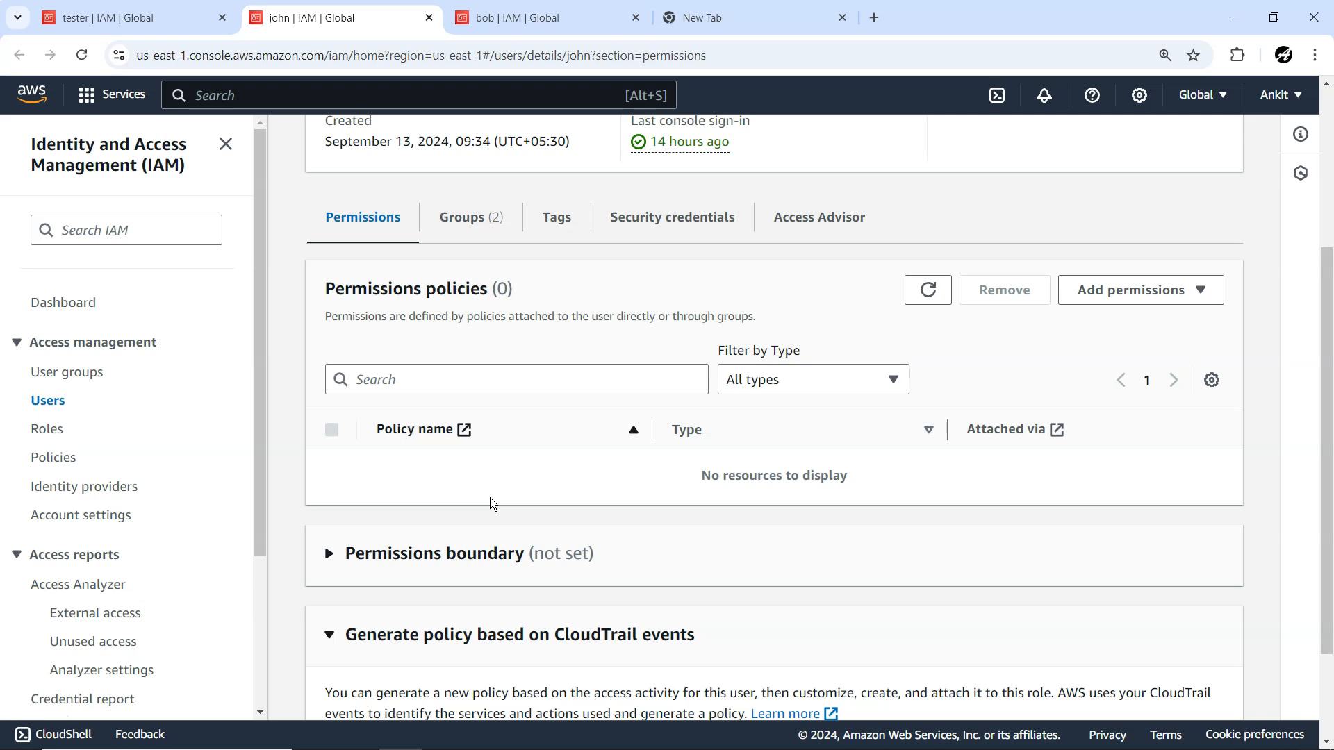
pyautogui.click(136, 15)
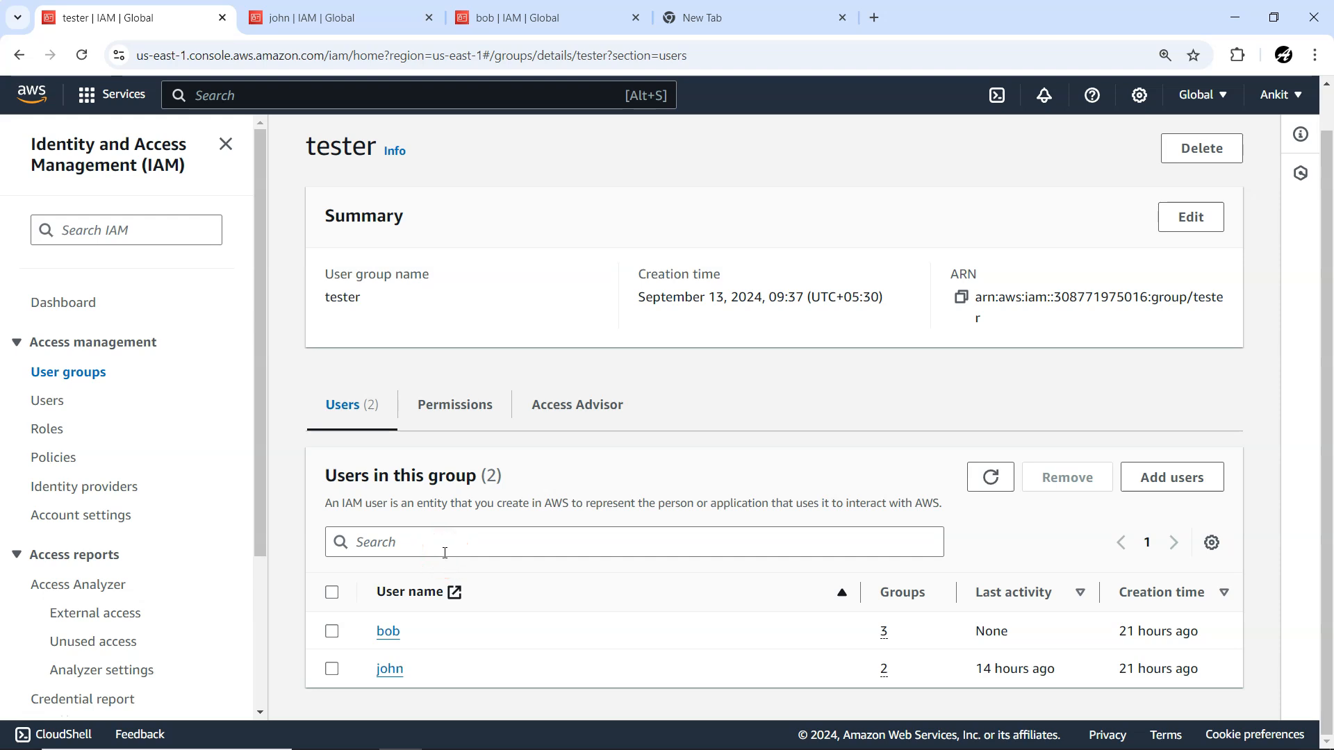
# Display the security credentials of both tester group members in their open tabs.
pyautogui.click(370, 18)
pyautogui.click(634, 218)
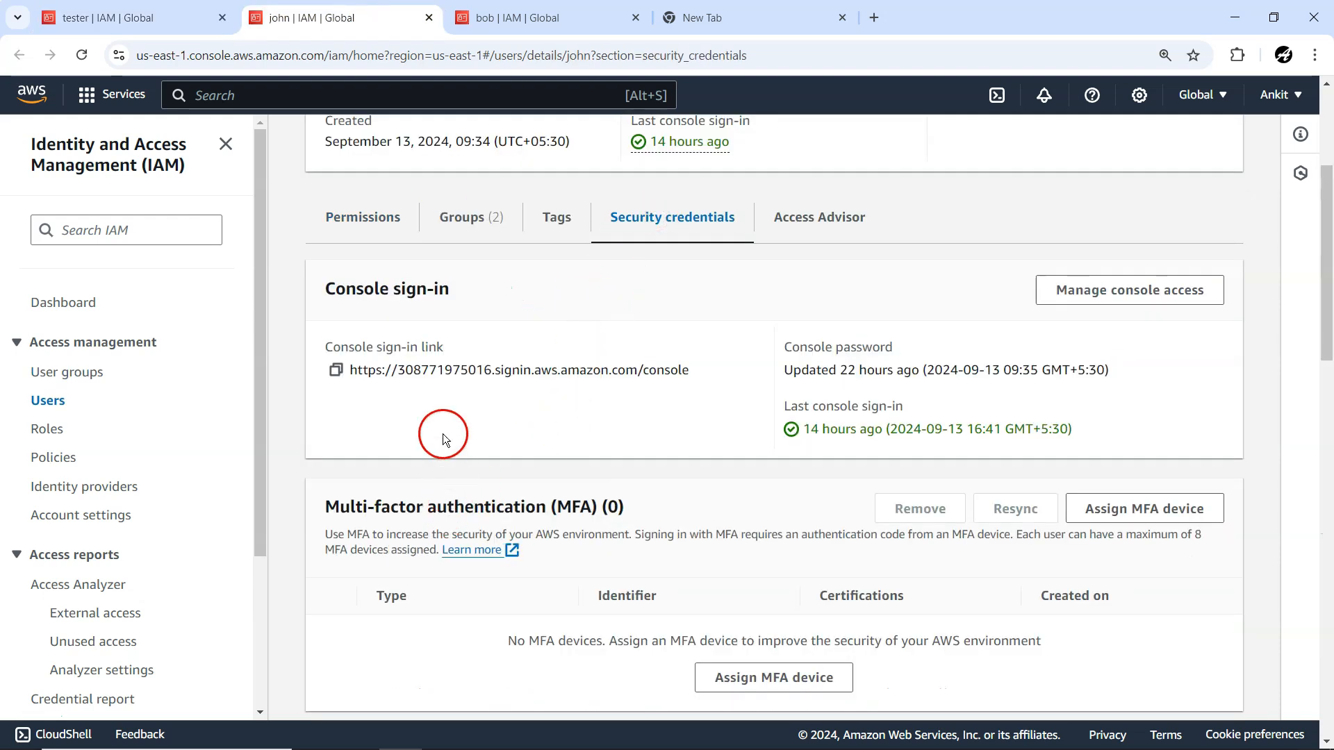
pyautogui.click(548, 17)
pyautogui.click(685, 304)
pyautogui.click(341, 19)
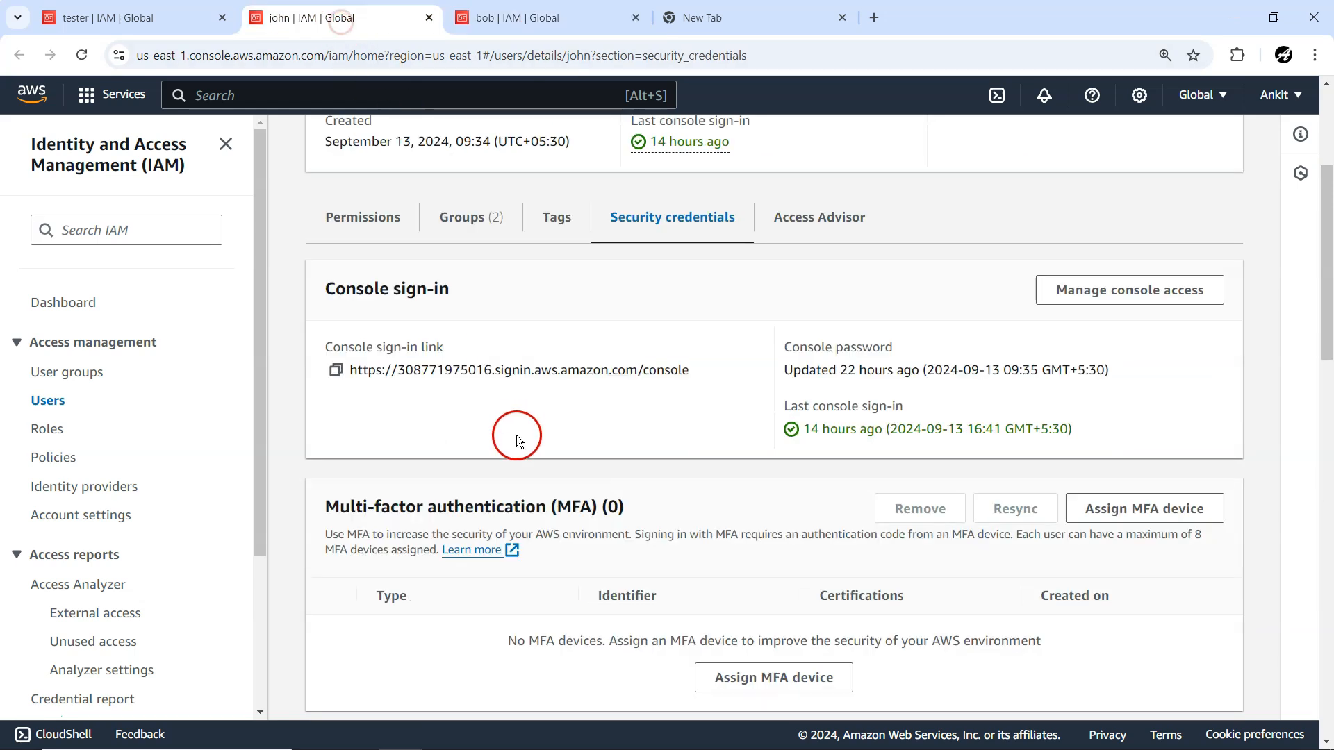
# Copy the second tester member's console sign-in link and load it in a new incognito window.
pyautogui.click(336, 369)
pyautogui.click(1314, 55)
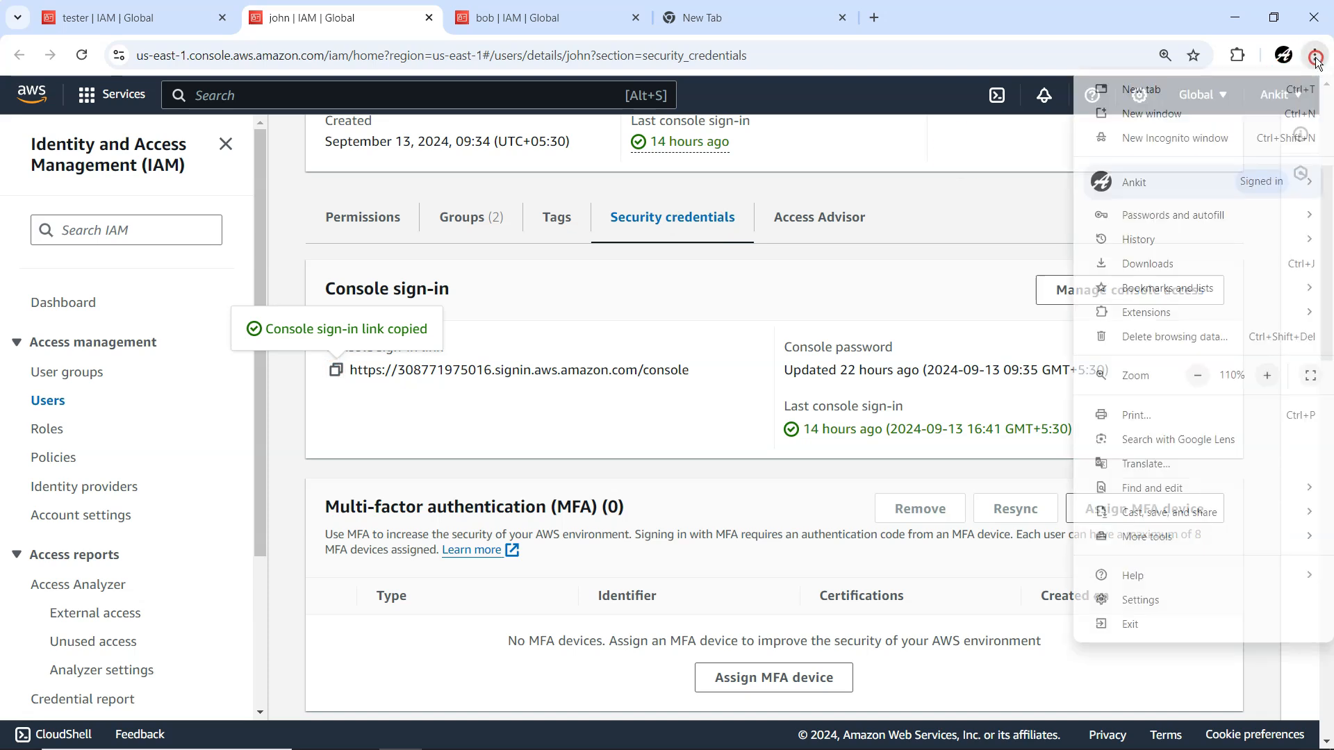
pyautogui.click(1219, 148)
pyautogui.click(680, 55)
pyautogui.hotkey('ctrl', 'v')
pyautogui.press('Return')
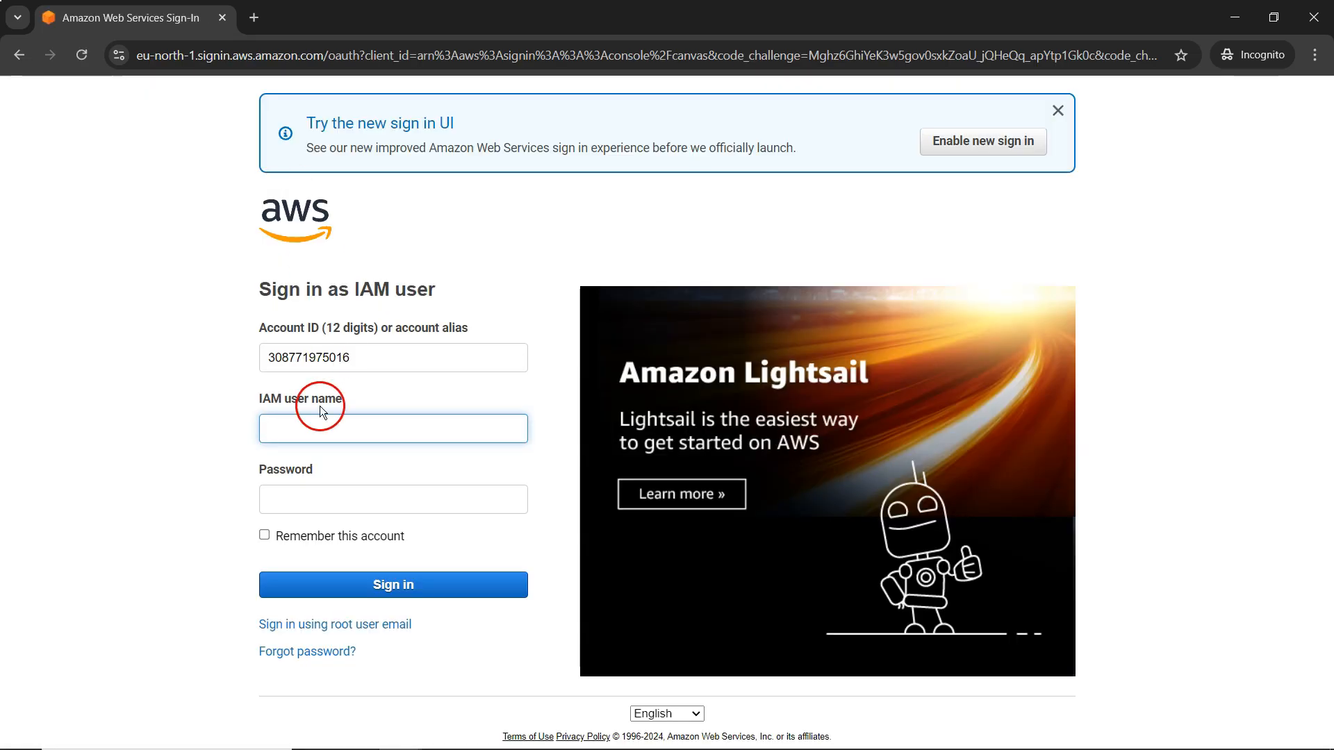
# Sign in to the AWS console with the second tester member's IAM user name and account password.
pyautogui.click(310, 428)
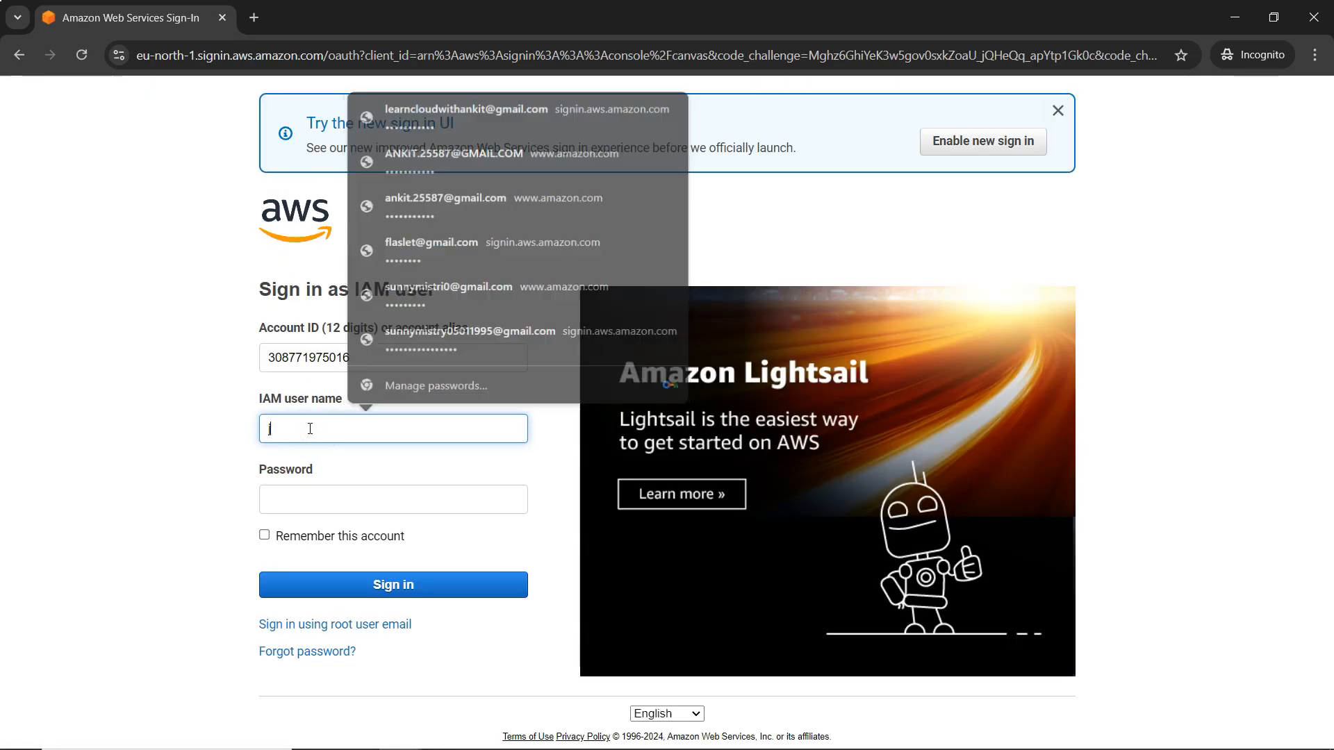
pyautogui.write('john')
pyautogui.press('Tab')
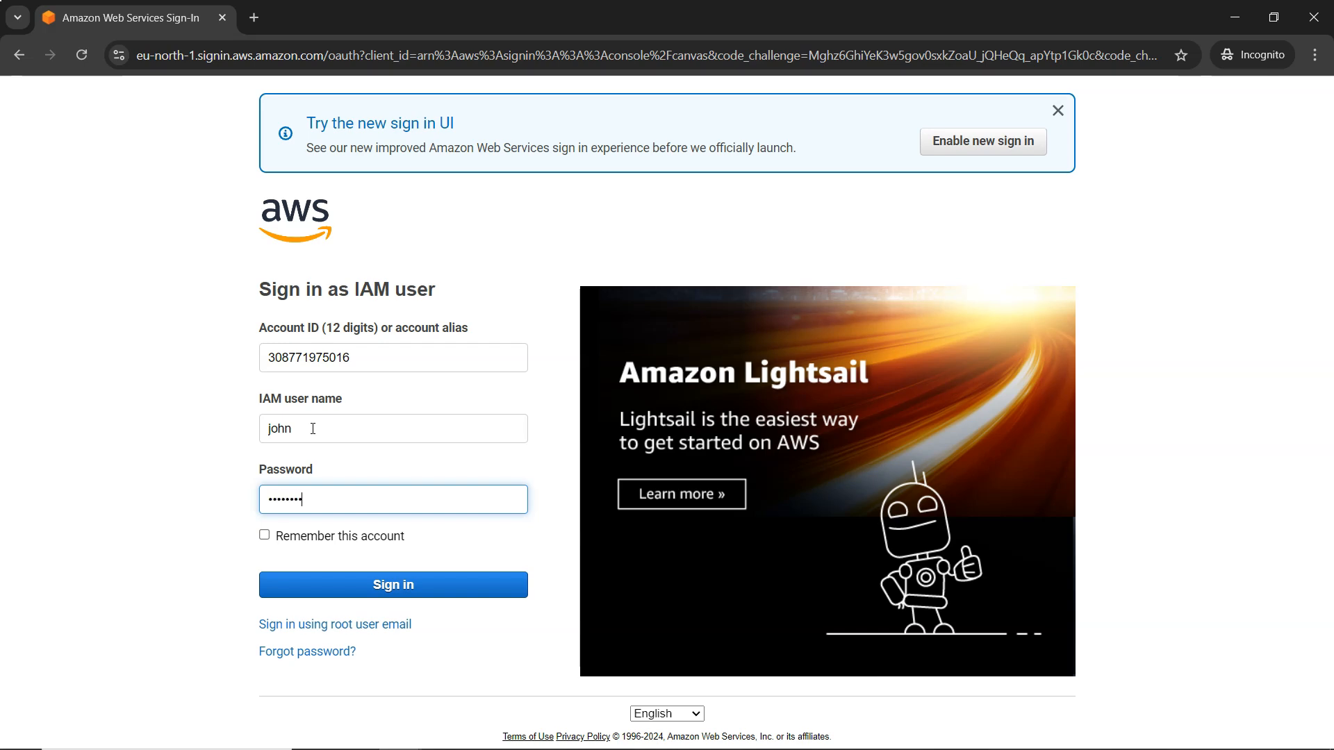
pyautogui.click(413, 584)
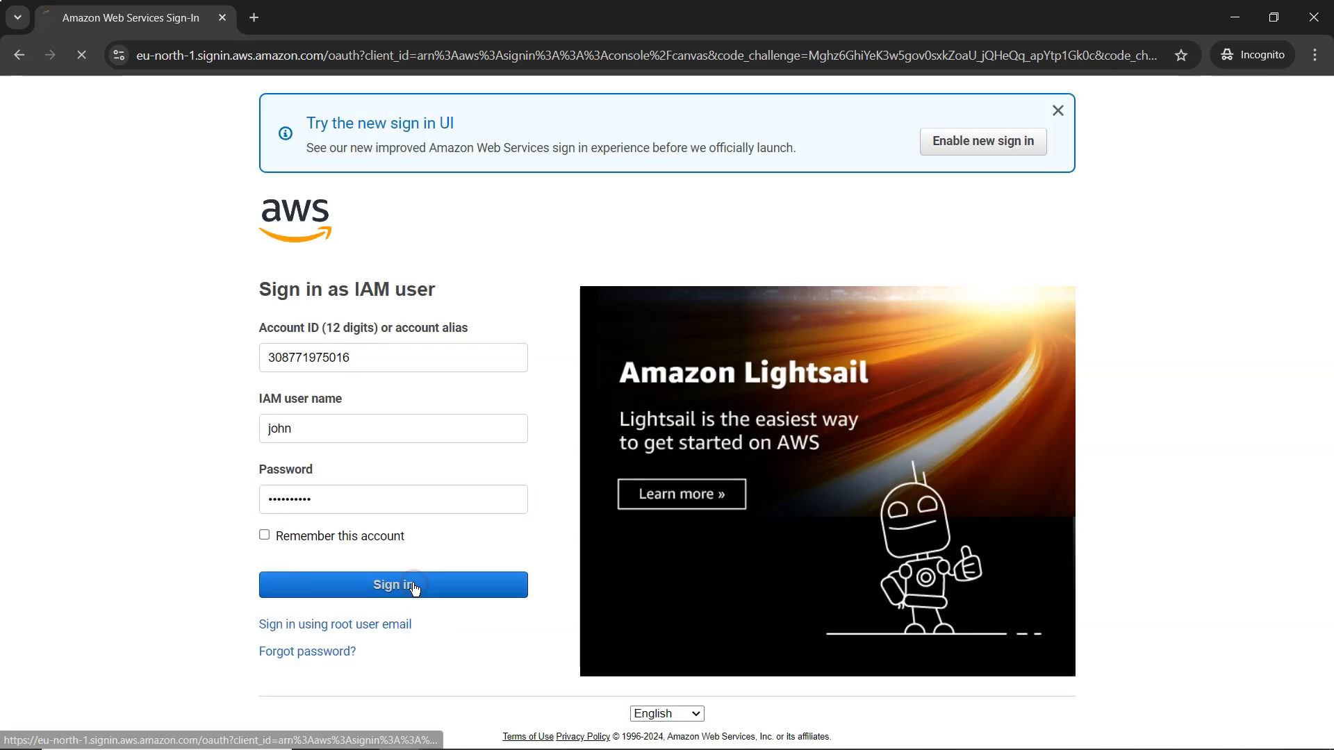
# Find and launch Firefox for a separate AWS console session.
pyautogui.press('super')
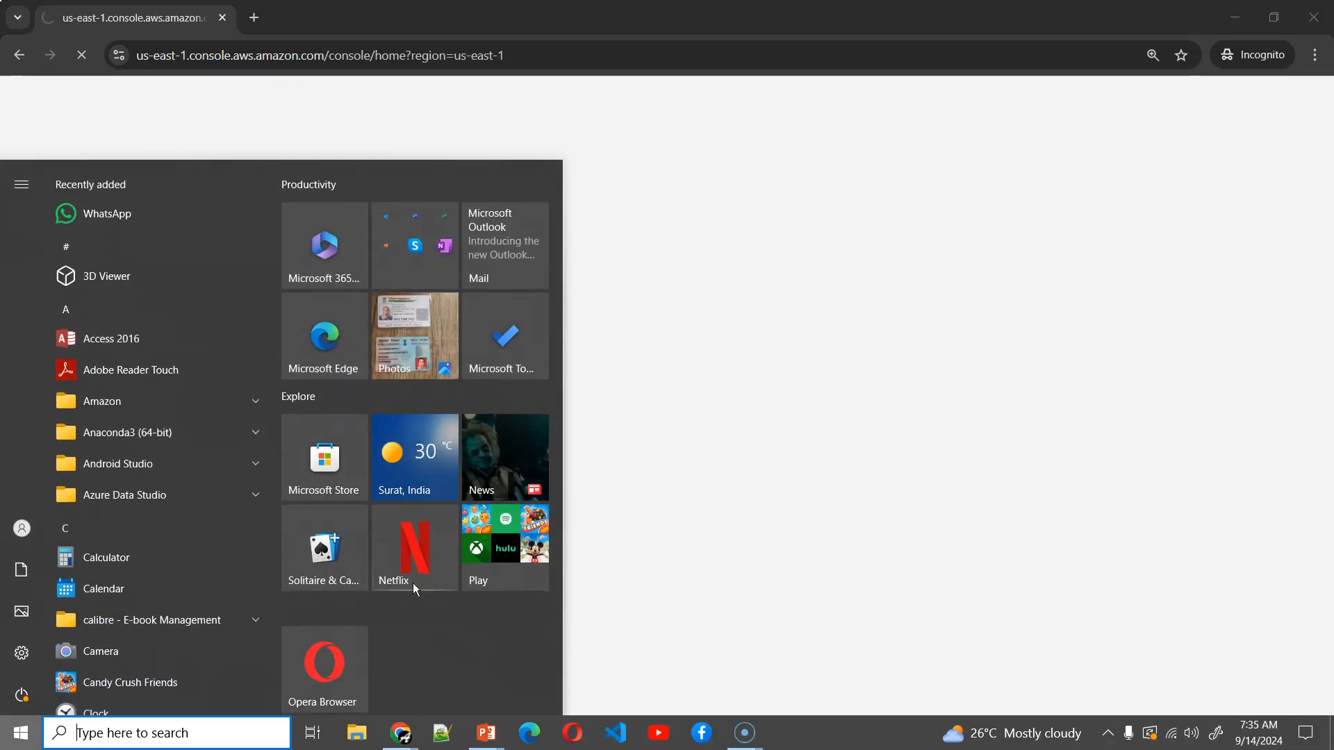
pyautogui.write('fire')
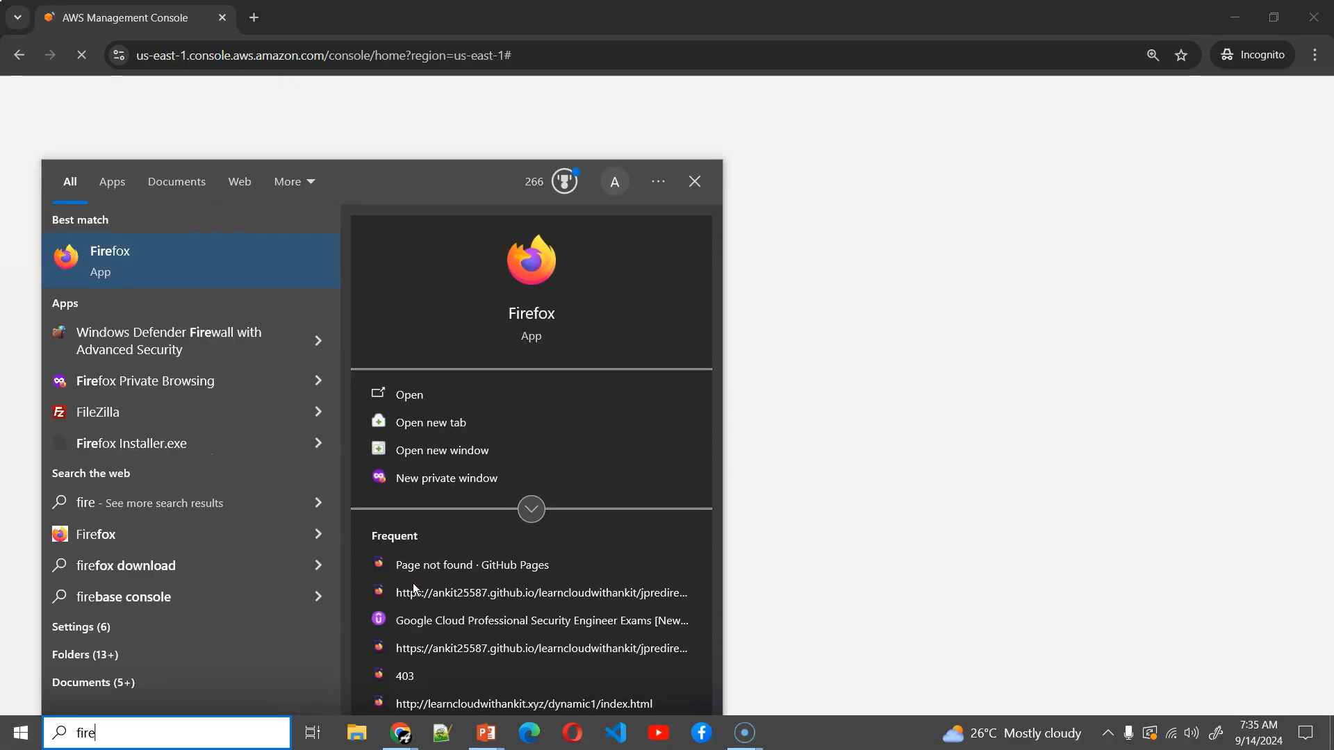
pyautogui.press('Return')
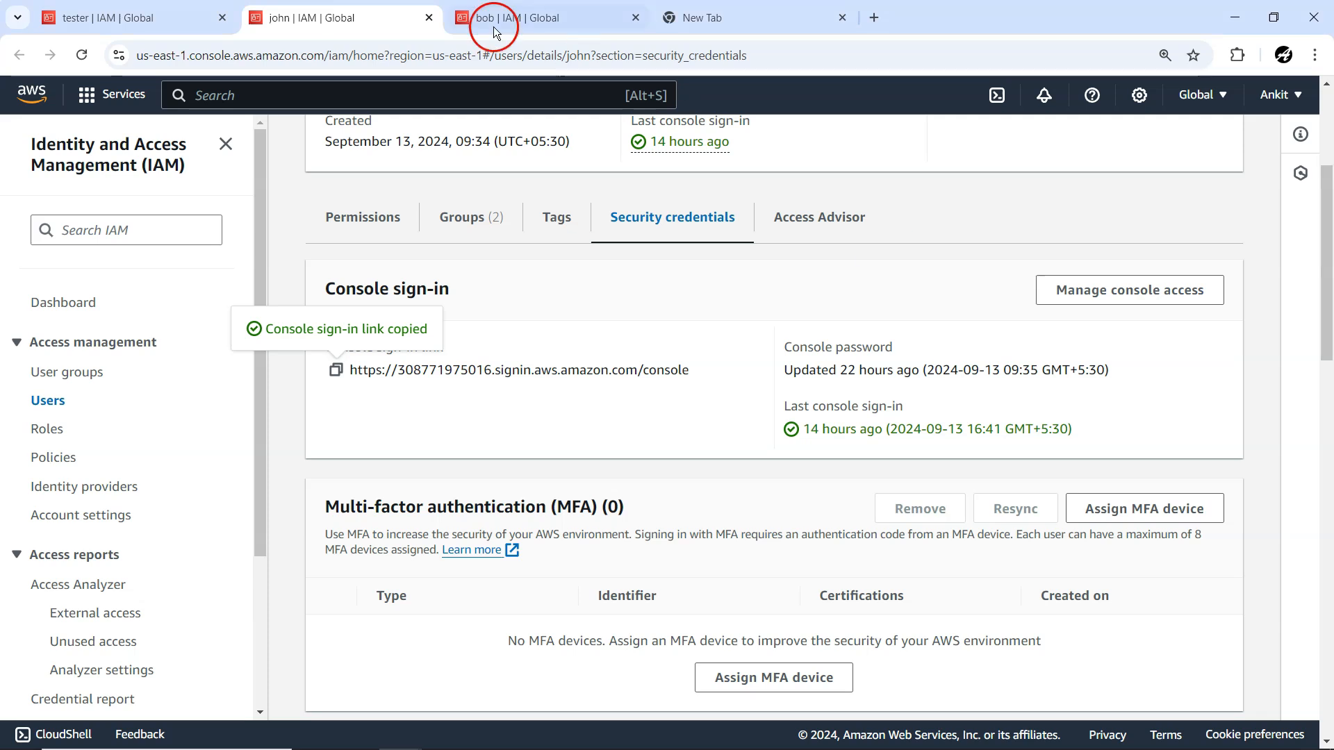
# Copy the console sign-in link from the first tester member's security credentials and load it in Firefox.
pyautogui.click(535, 15)
pyautogui.click(375, 448)
pyautogui.click(336, 457)
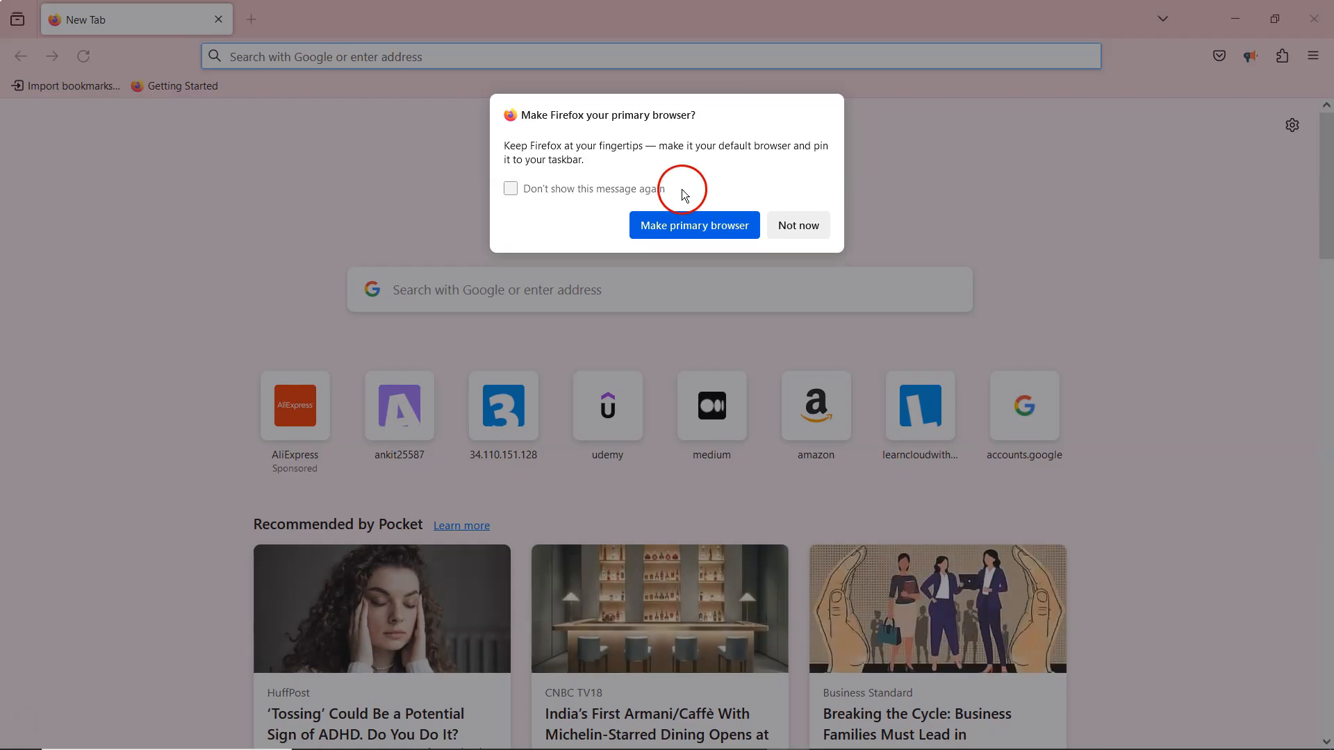
pyautogui.click(804, 223)
pyautogui.click(417, 62)
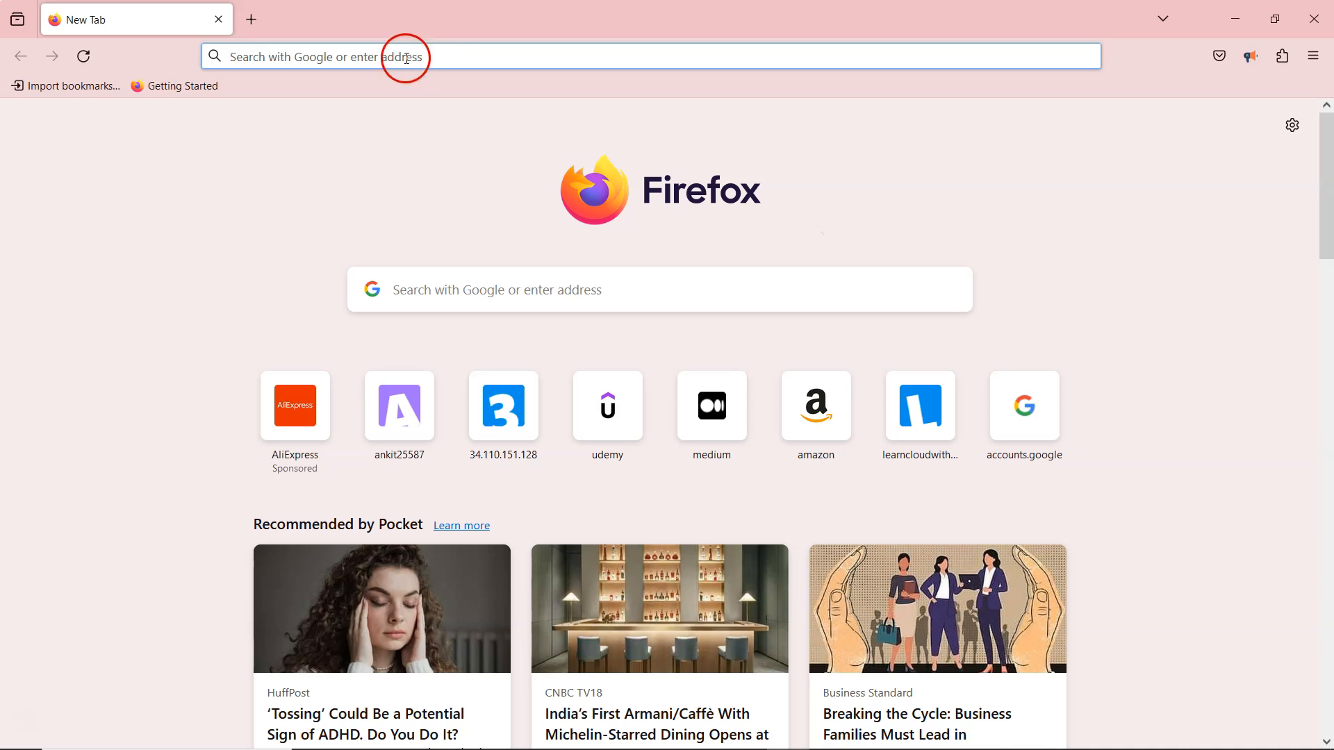
pyautogui.hotkey('ctrl', 'v')
pyautogui.press('Return')
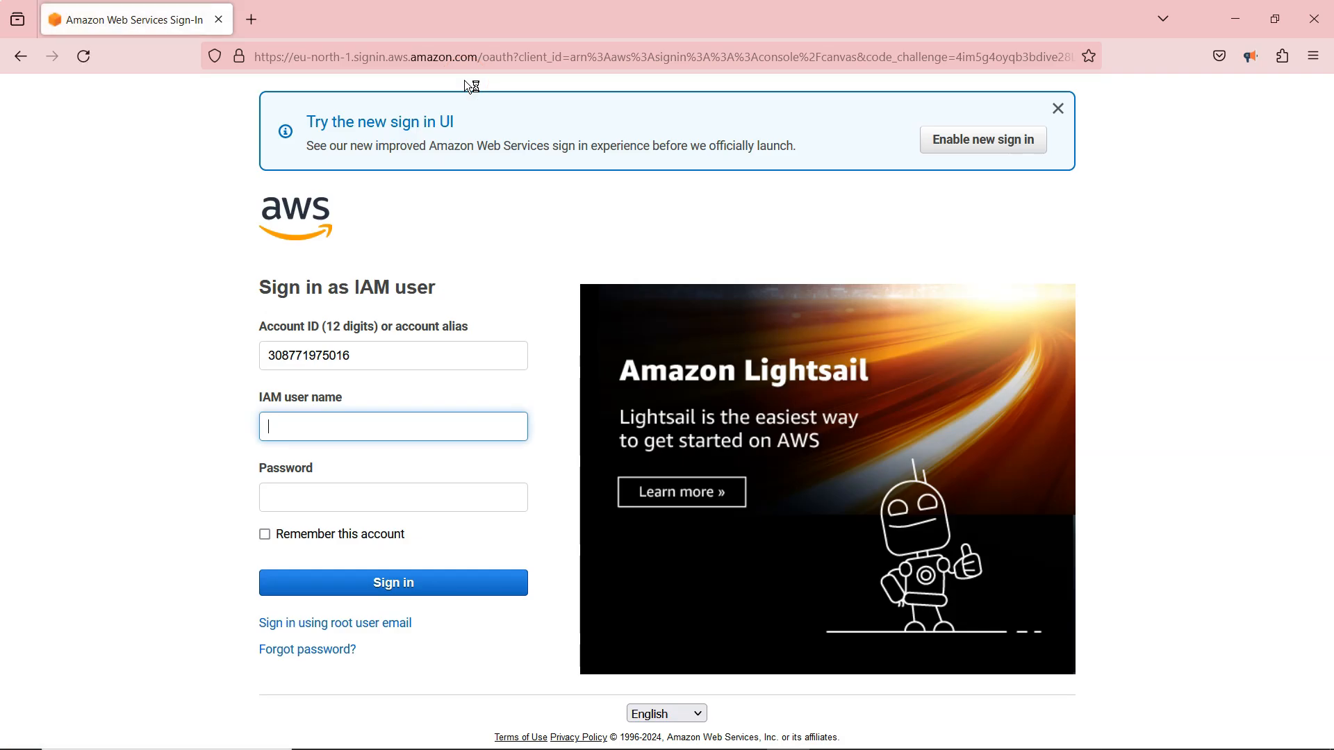
# Sign in with the first tester member's IAM user name and account password, without saving the login in the browser.
pyautogui.click(295, 427)
pyautogui.write('bob')
pyautogui.press('Tab')
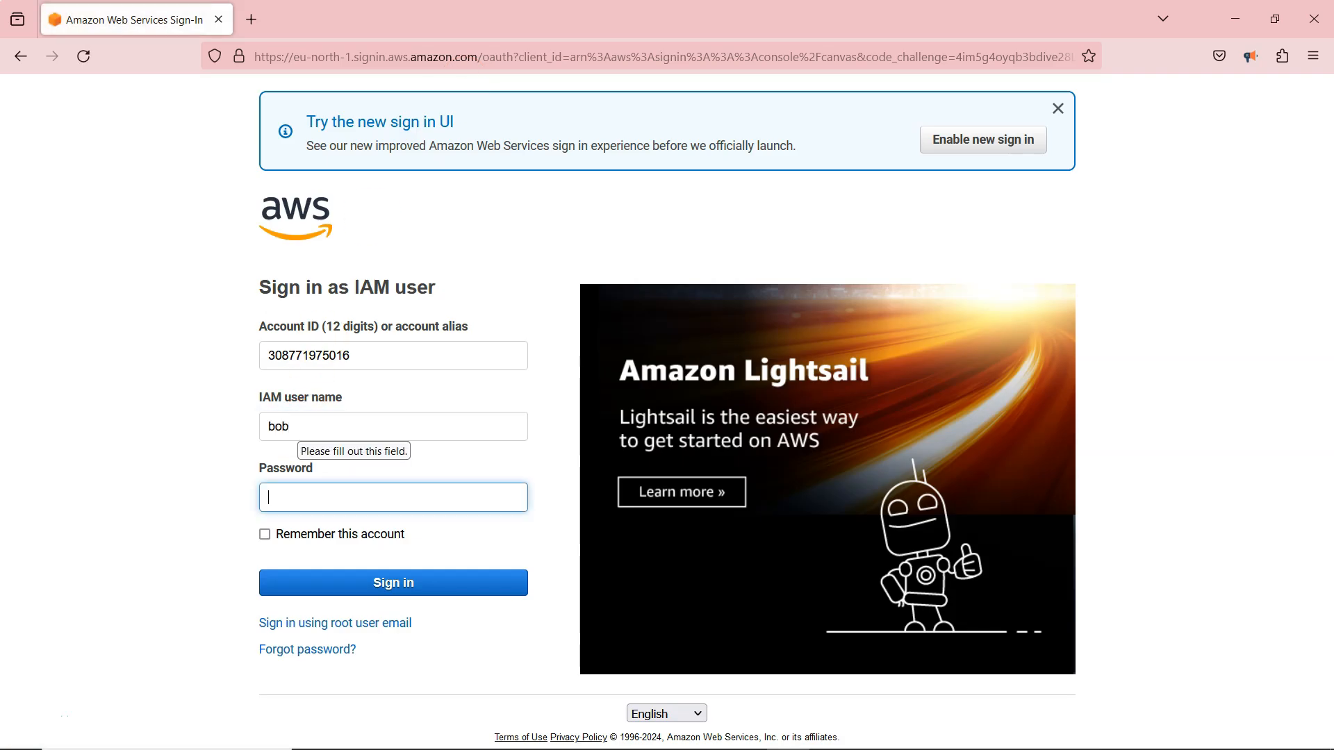
pyautogui.write('•••')
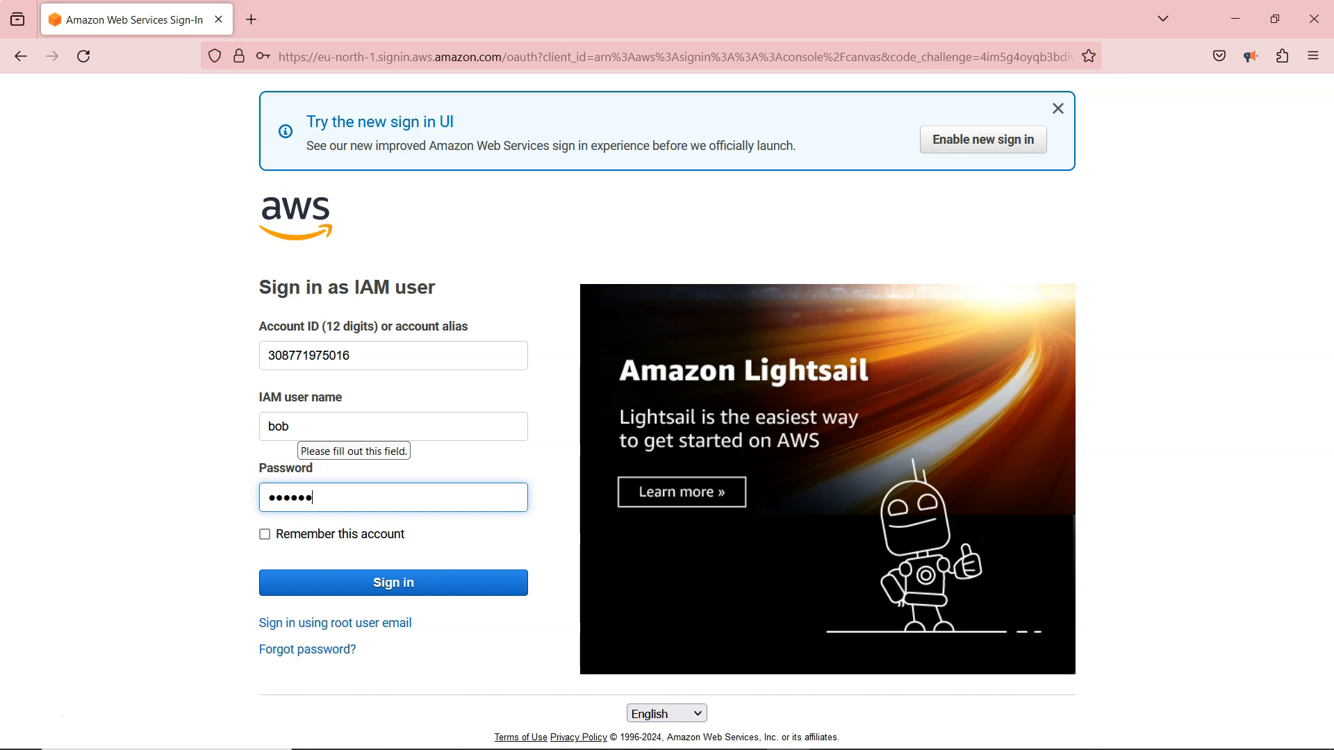
pyautogui.write('••••••')
pyautogui.click(379, 582)
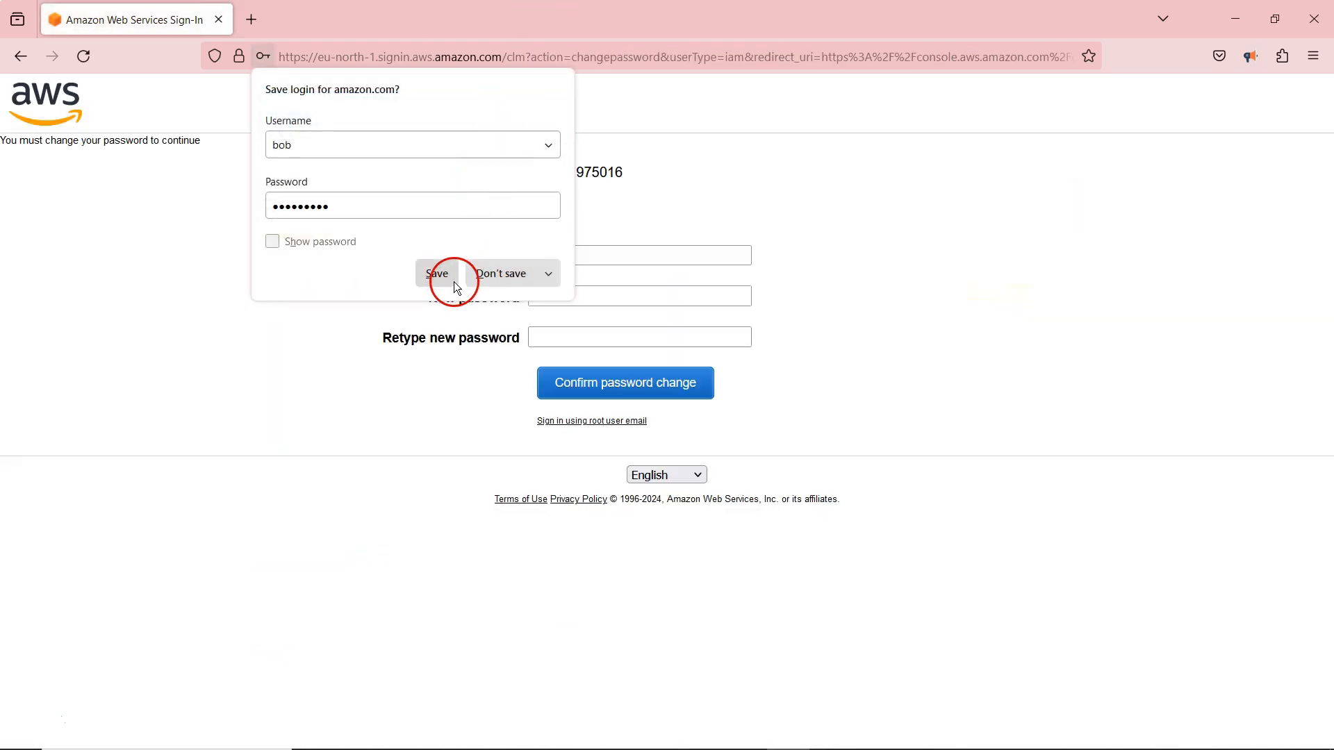
pyautogui.click(490, 279)
# Fill in the old password, the new password and its repetition for the first tester member's required password change.
pyautogui.click(564, 260)
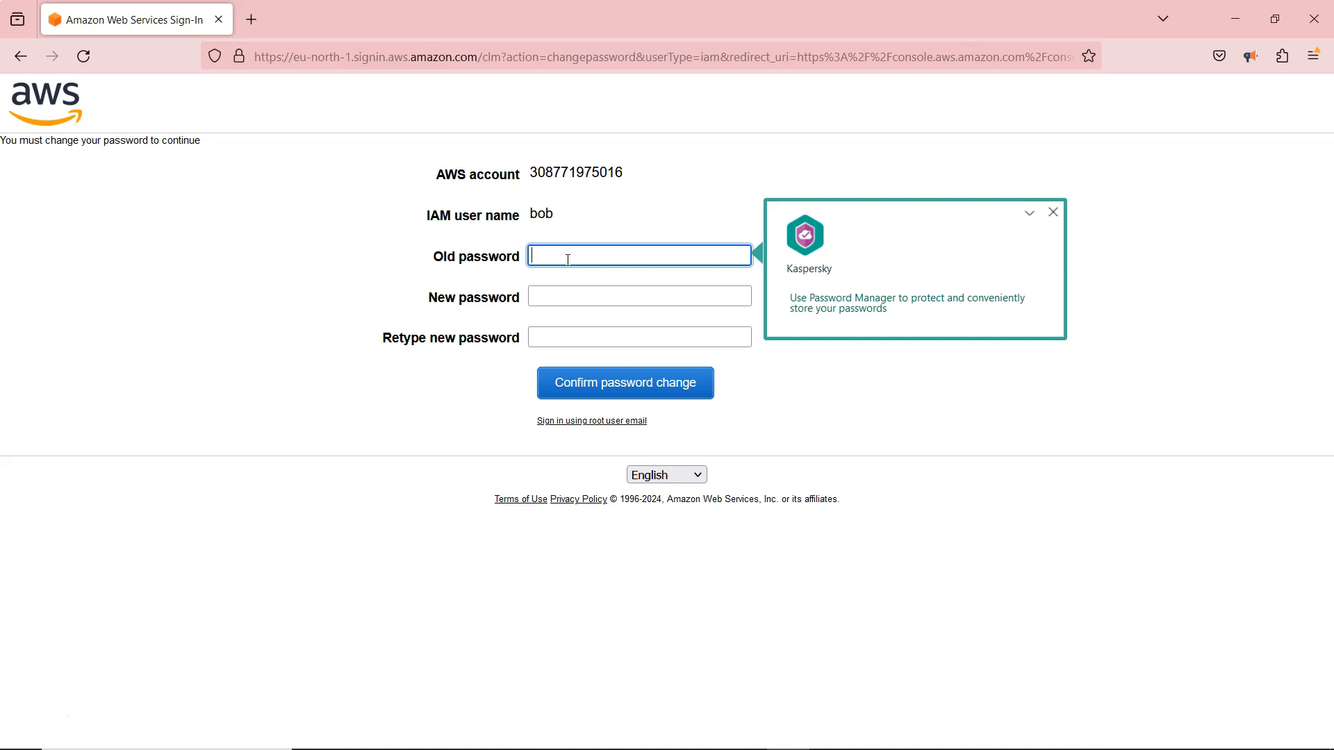
pyautogui.write('aabcd')
pyautogui.press('Tab')
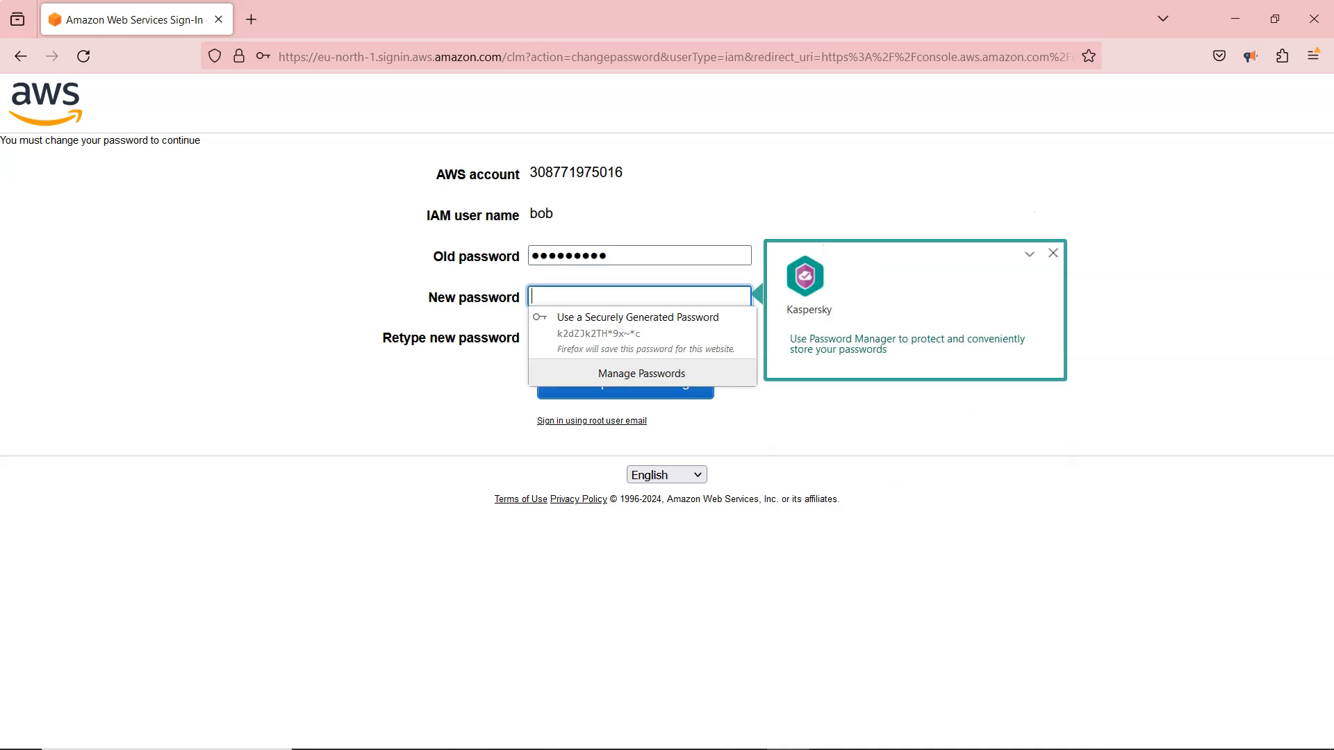
pyautogui.write('abcd')
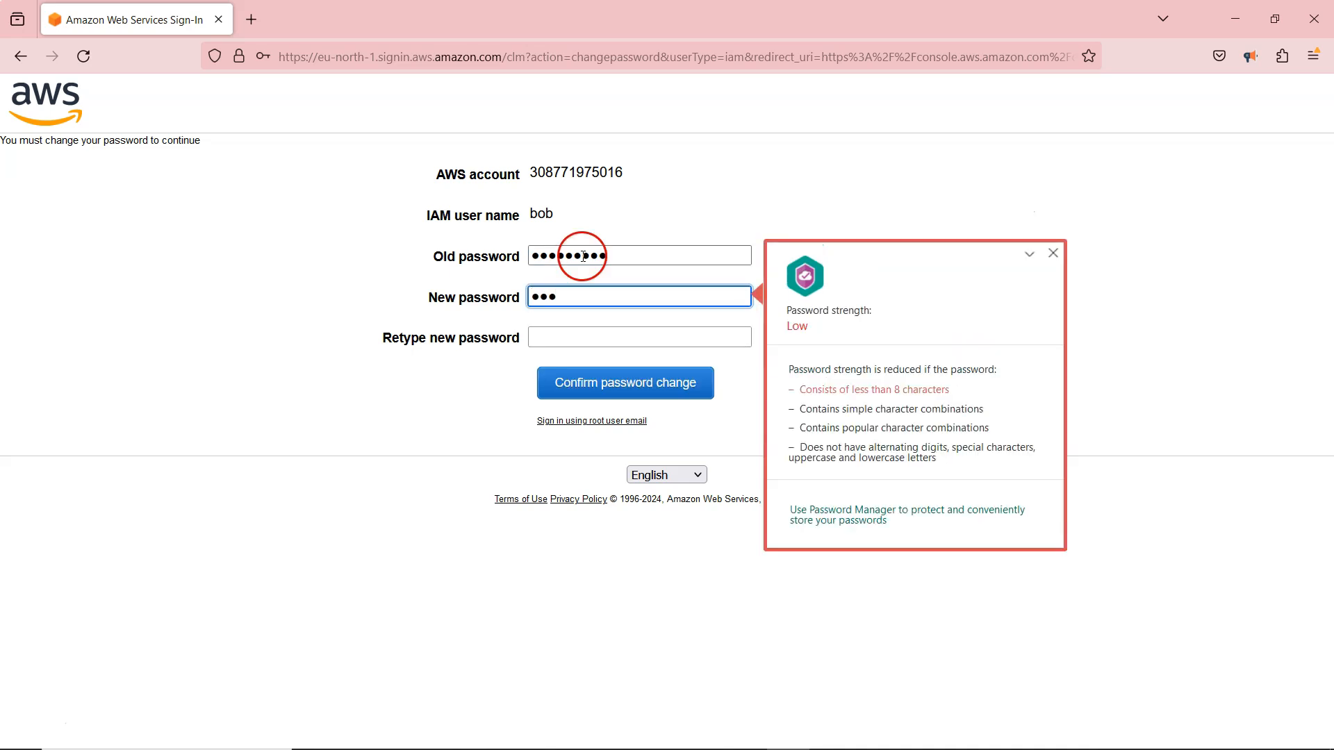
pyautogui.write('ef')
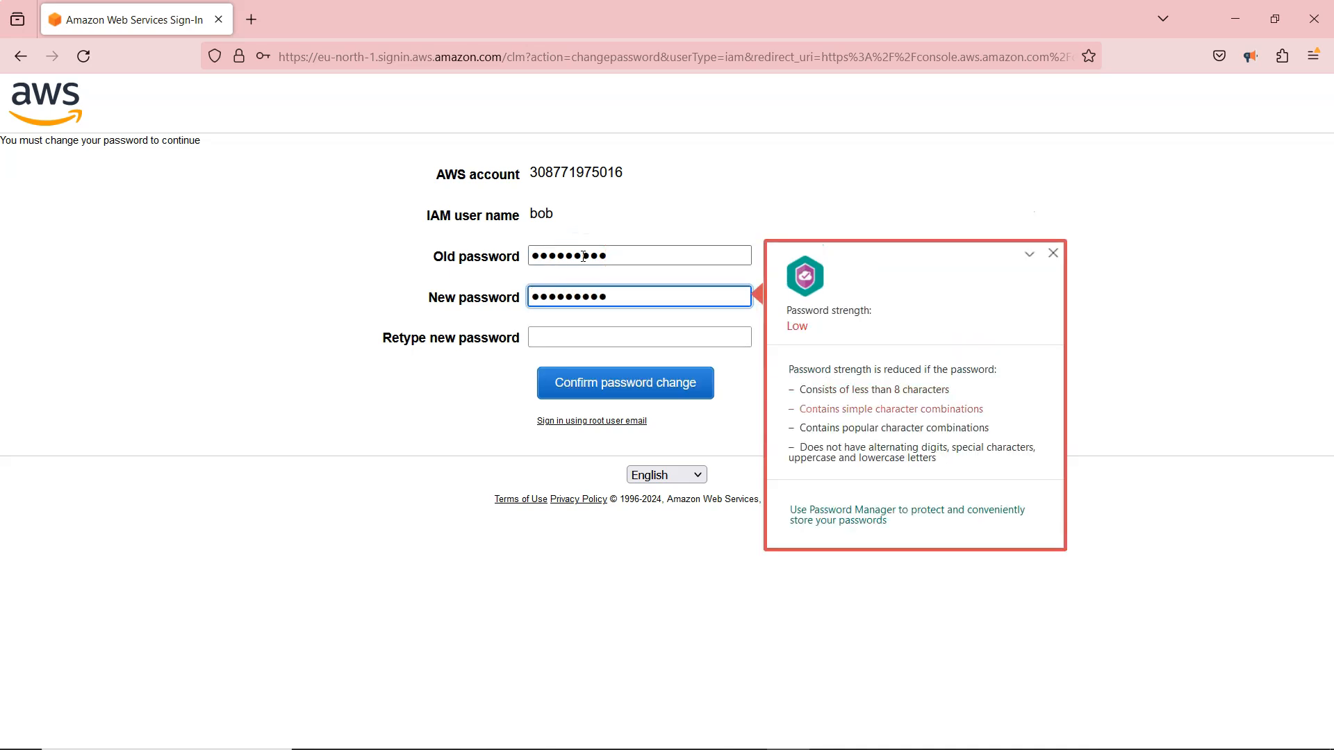
pyautogui.press('Tab')
pyautogui.write('abcdefghi')
# Submit the password change and decline to save the login in the browser.
pyautogui.click(628, 379)
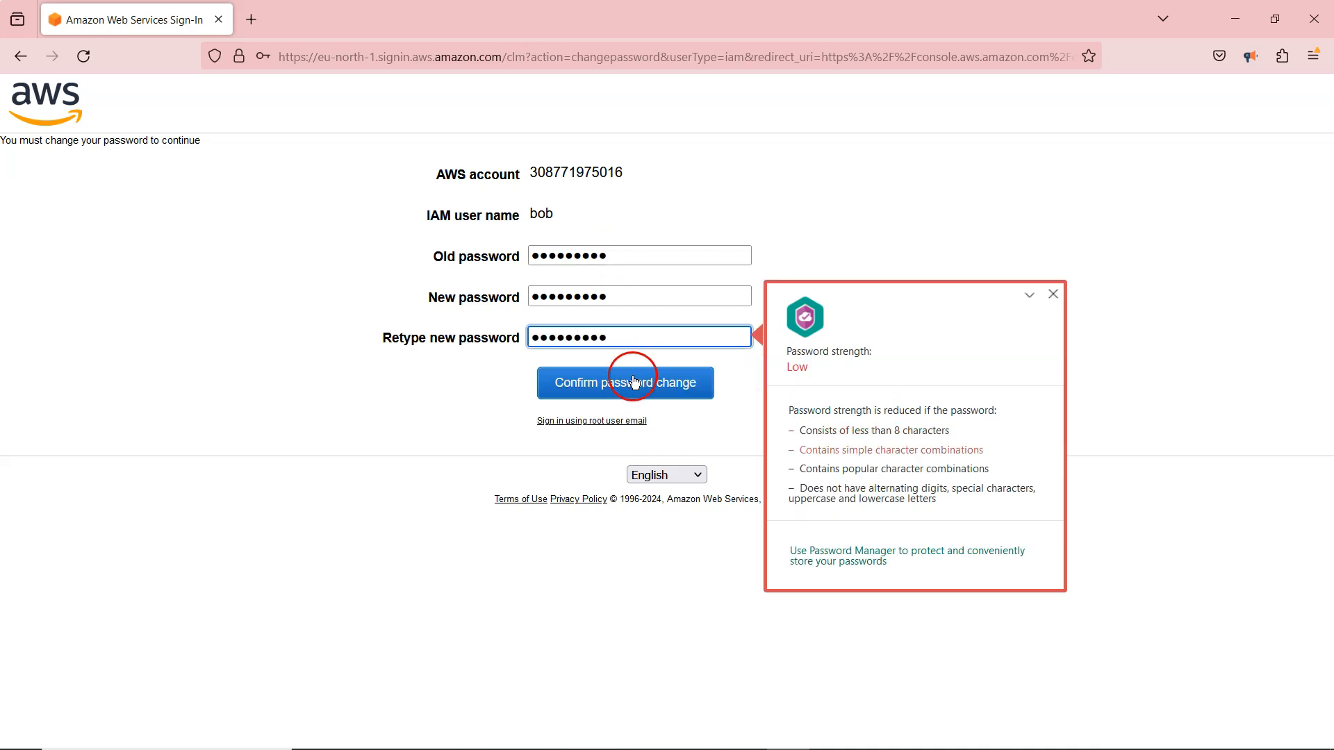
pyautogui.click(479, 276)
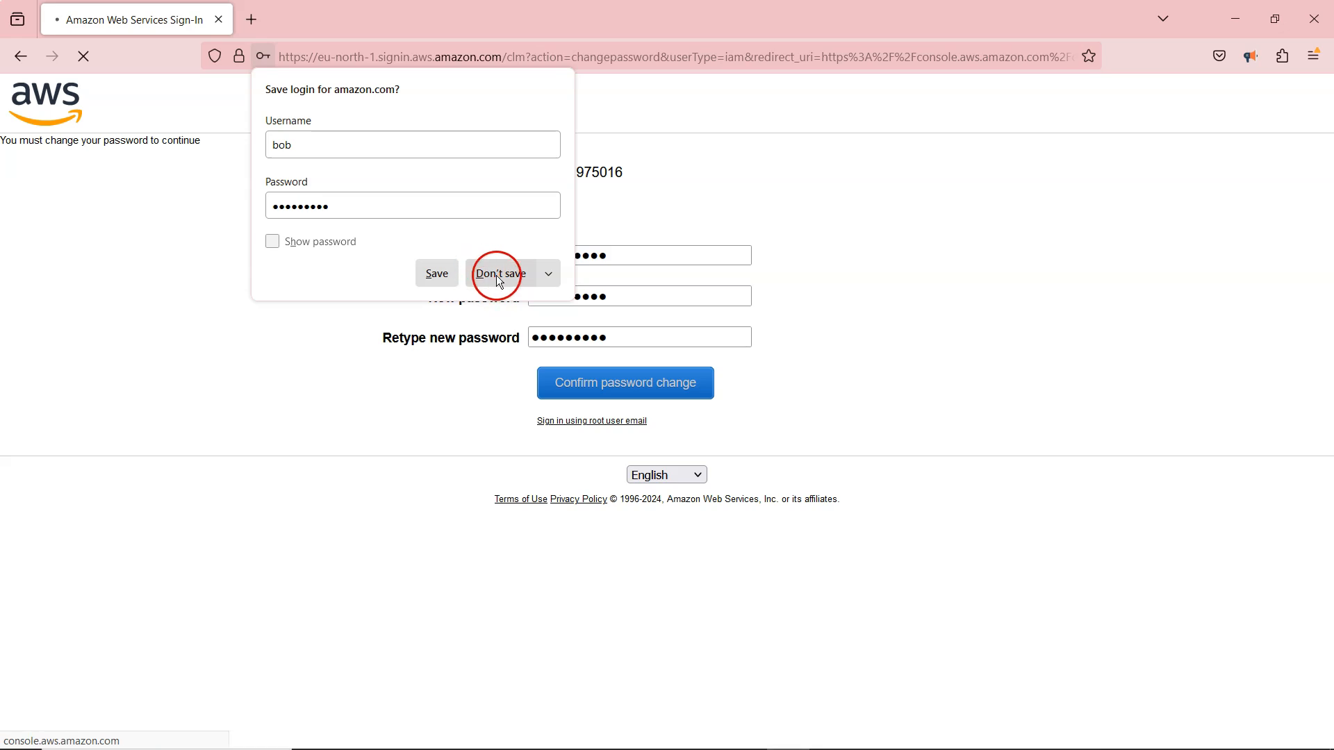
pyautogui.click(509, 278)
pyautogui.click(492, 244)
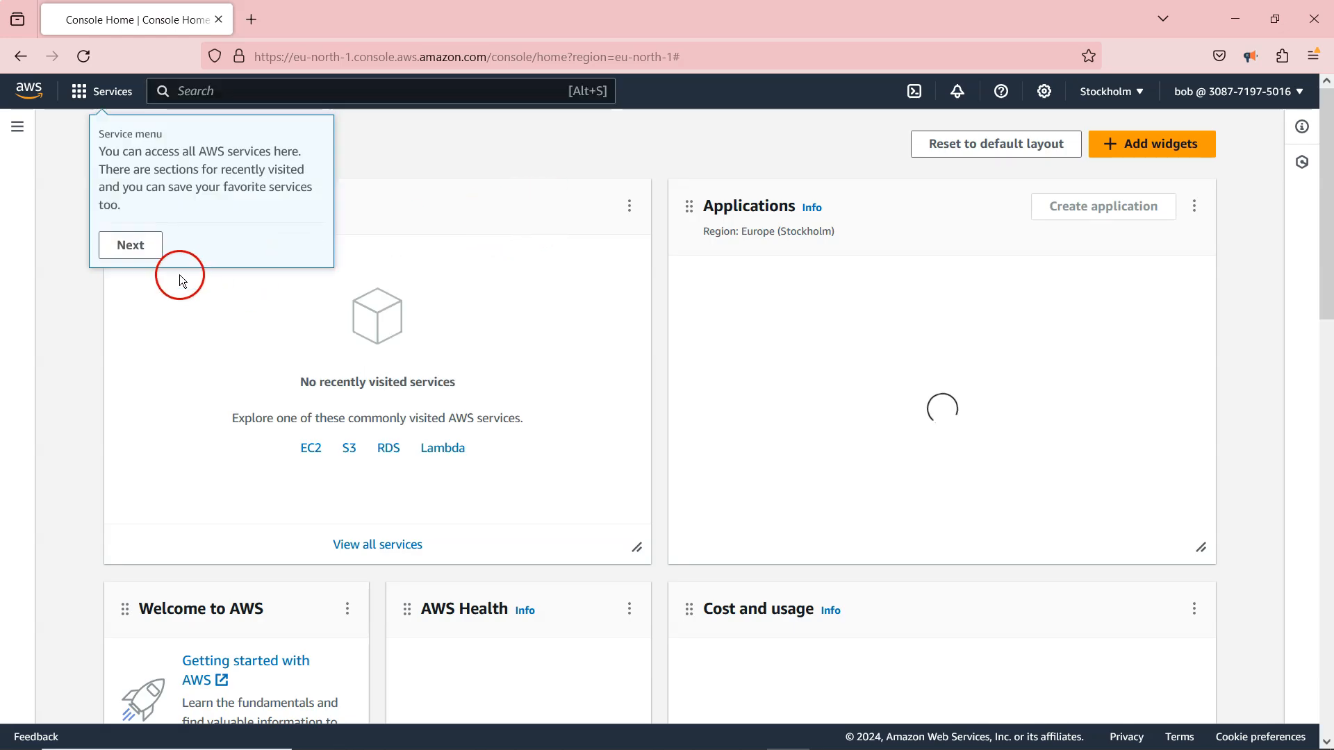
# Dismiss the console's introductory tips and open EC2 from the Compute services.
pyautogui.click(145, 246)
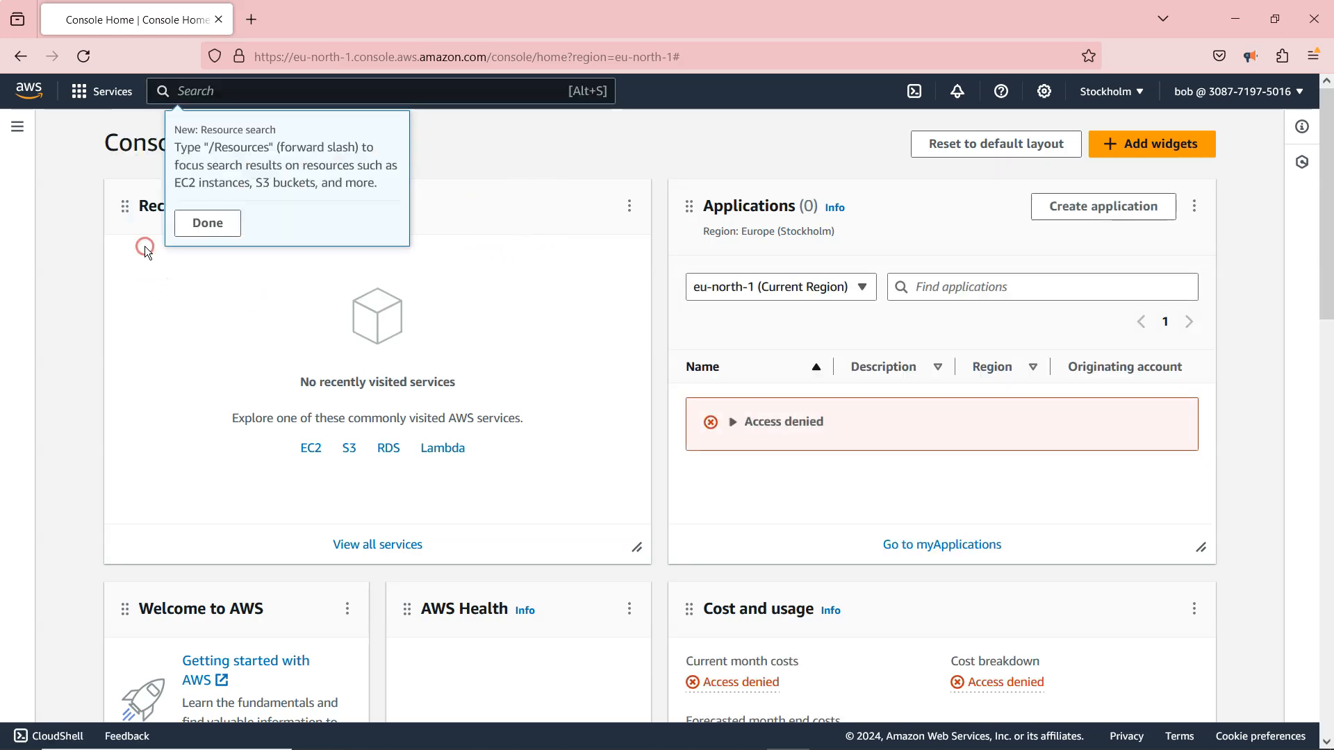
pyautogui.click(185, 228)
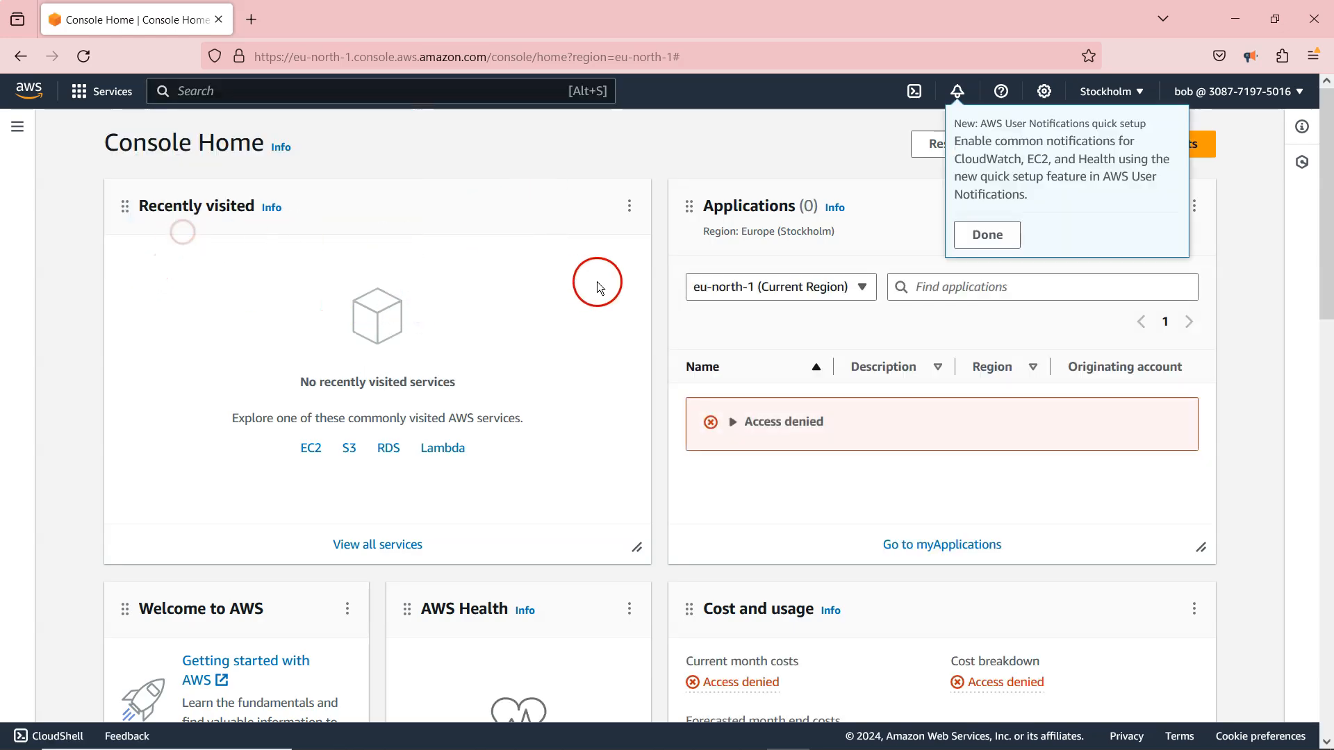
pyautogui.click(82, 91)
pyautogui.scroll(-3, 175, 528)
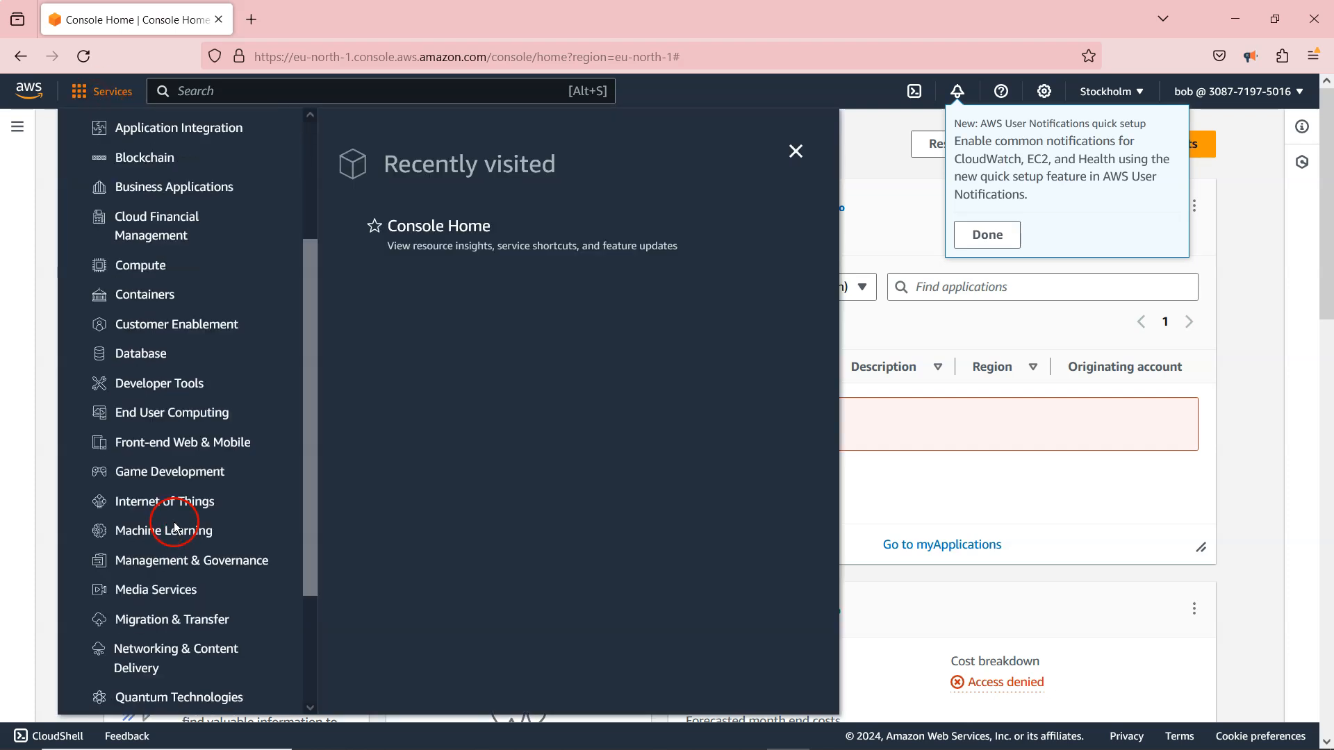
pyautogui.scroll(3, 142, 351)
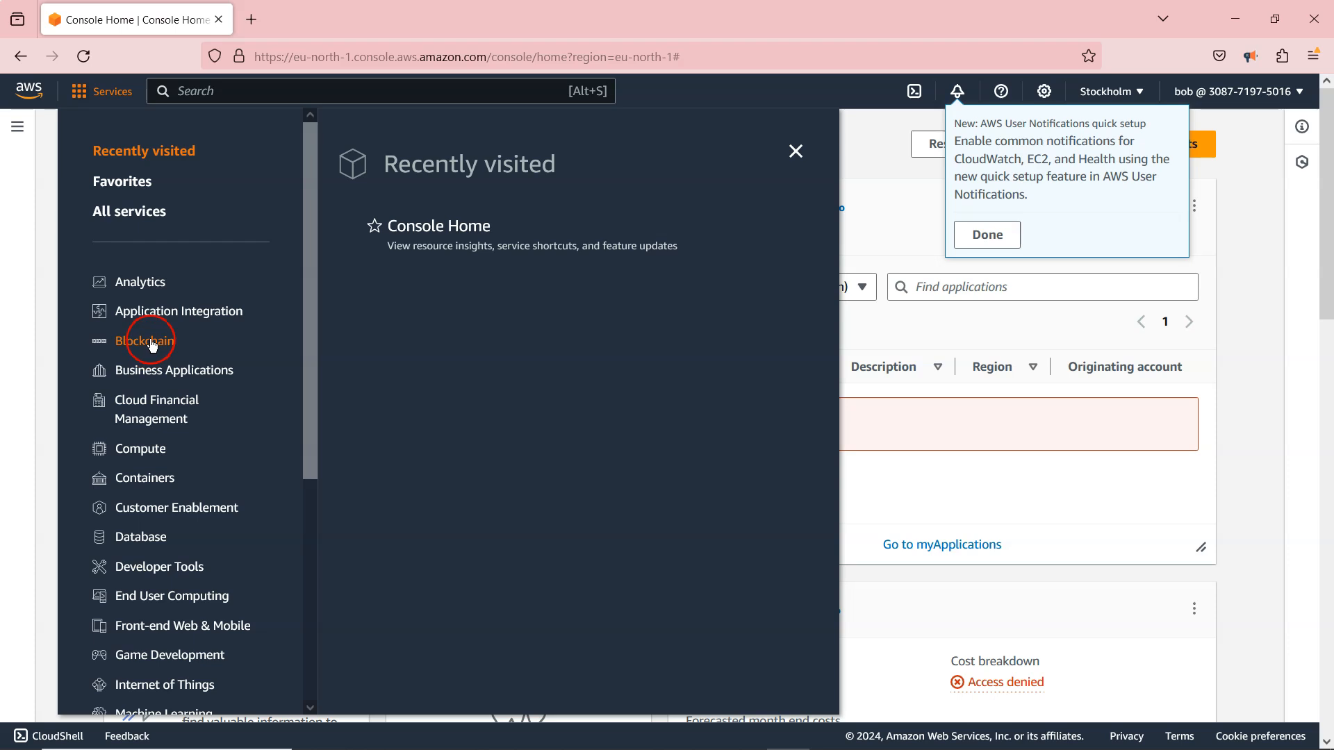
pyautogui.click(149, 456)
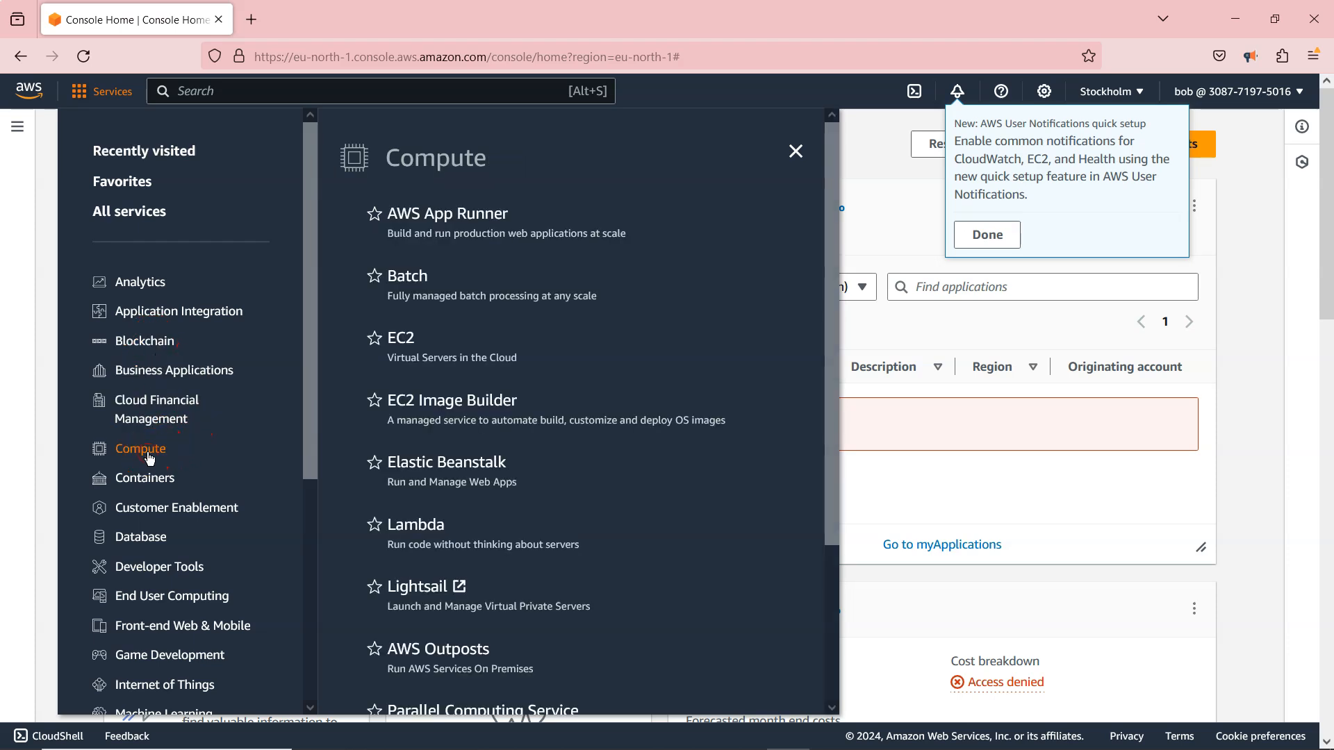
pyautogui.click(397, 344)
pyautogui.click(394, 323)
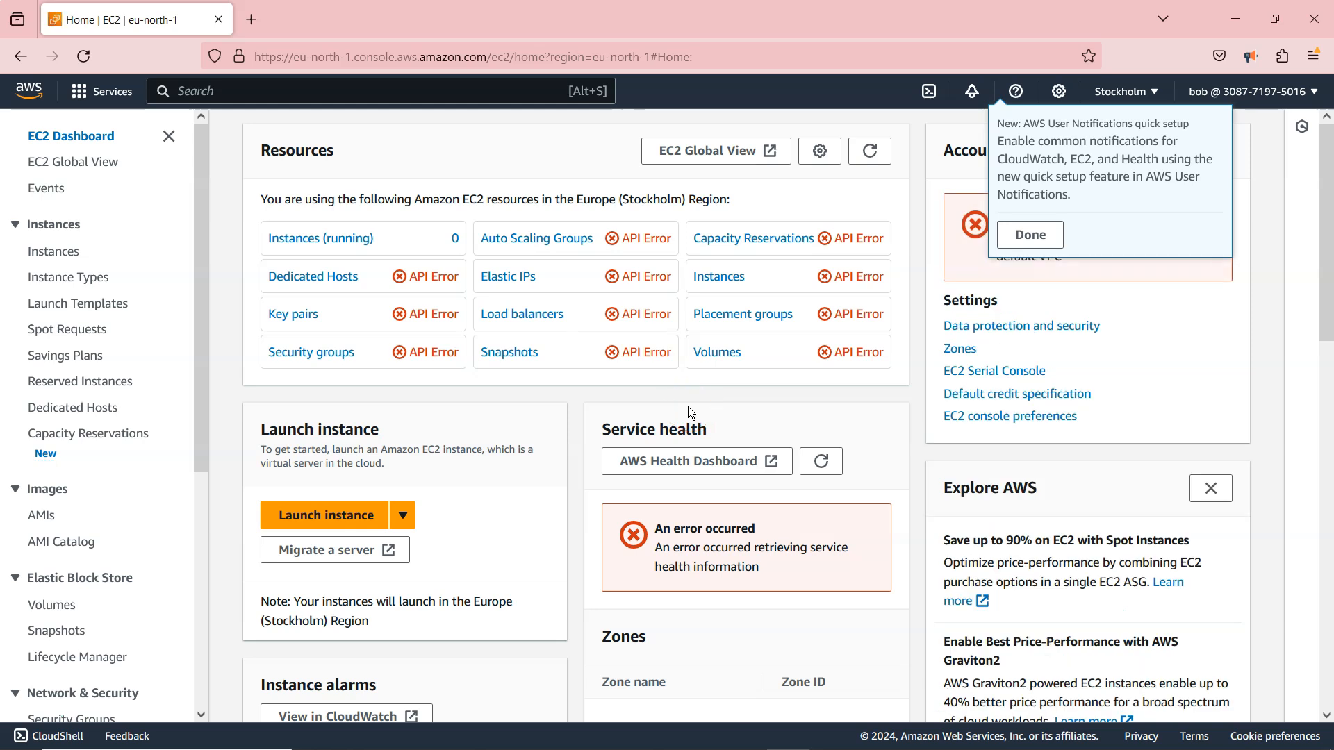
# View the running EC2 instances as the first tester member and dismiss the remaining feature tips.
pyautogui.click(306, 240)
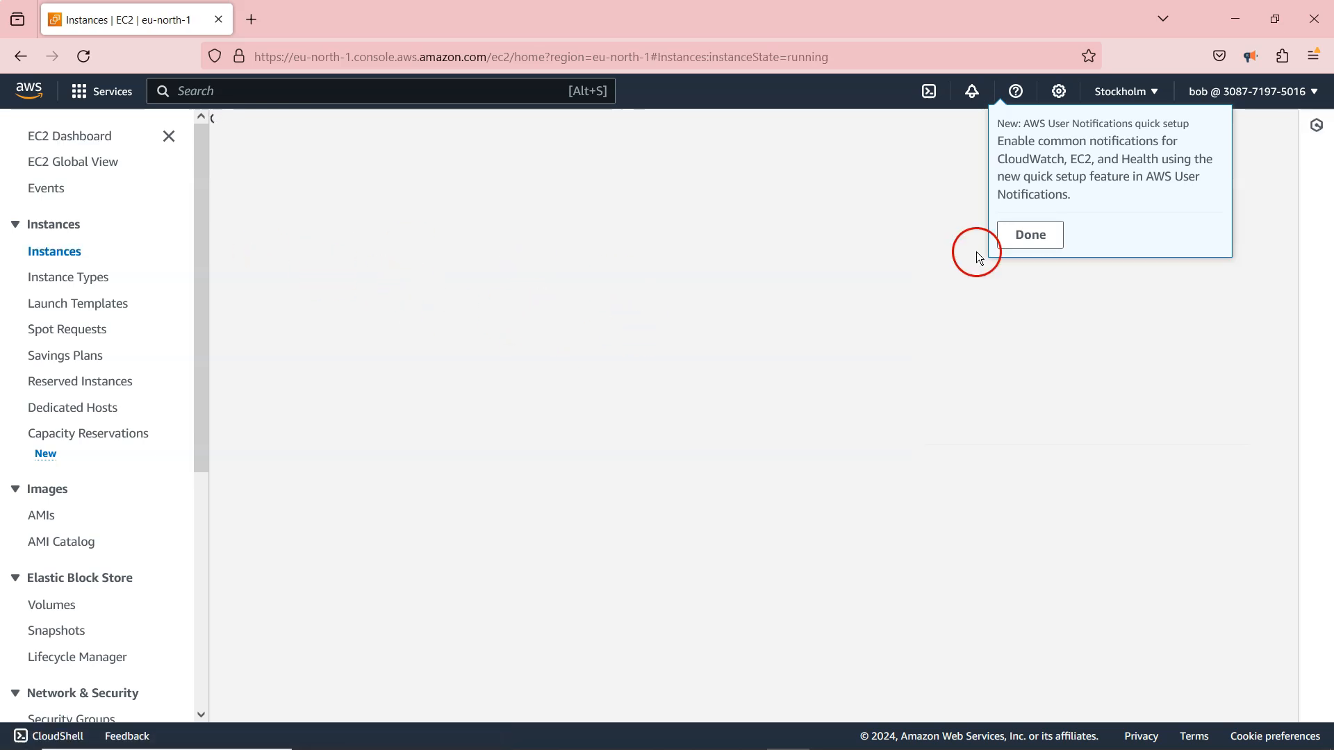
pyautogui.click(1031, 236)
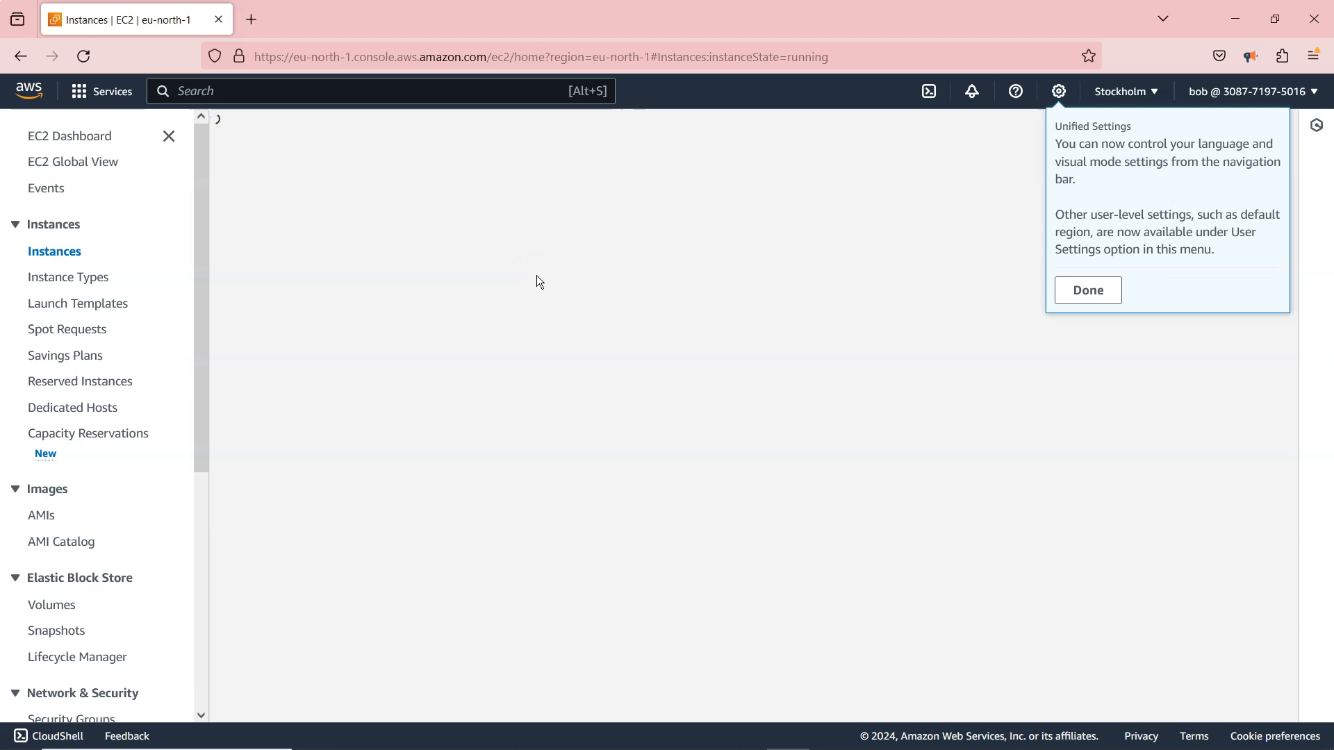
pyautogui.click(1077, 290)
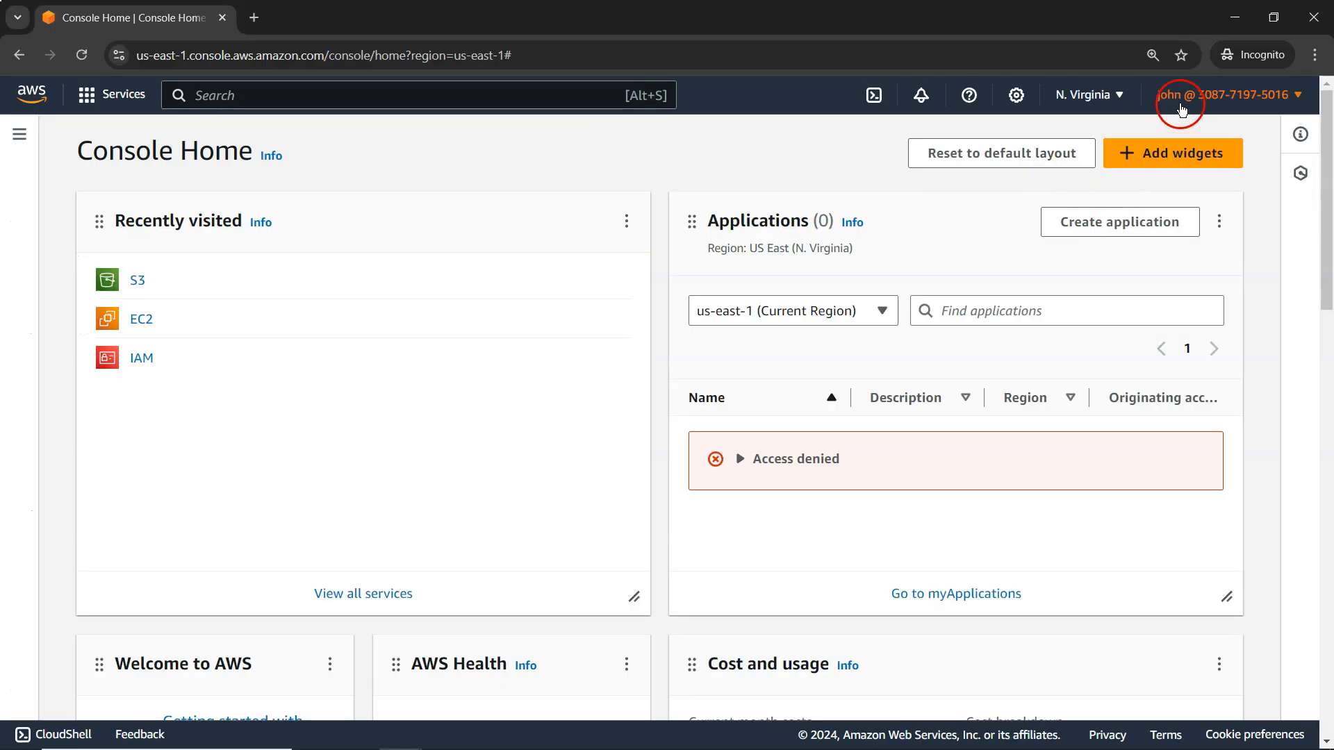
# Switch to the second tester member's Chrome session, open EC2's running instances and copy the action name ec2:DescribeInstances.
pyautogui.click(139, 318)
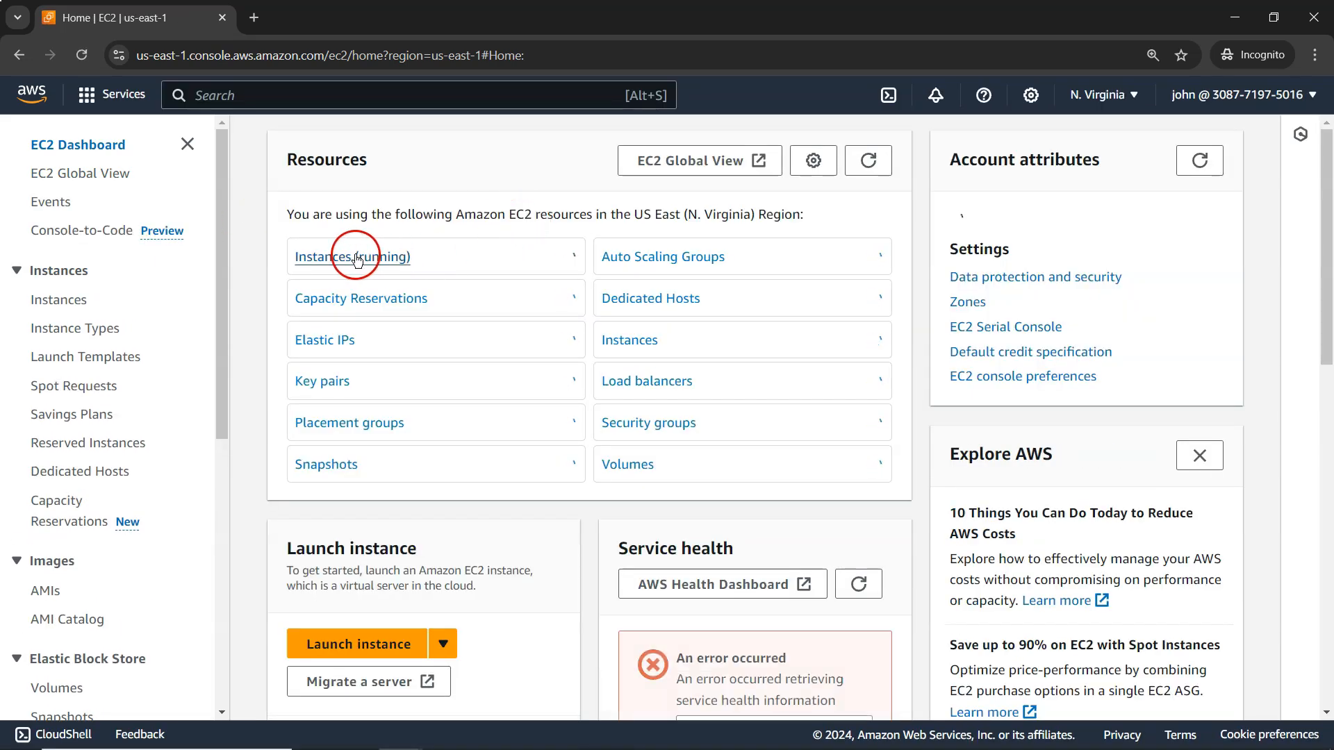
pyautogui.click(353, 254)
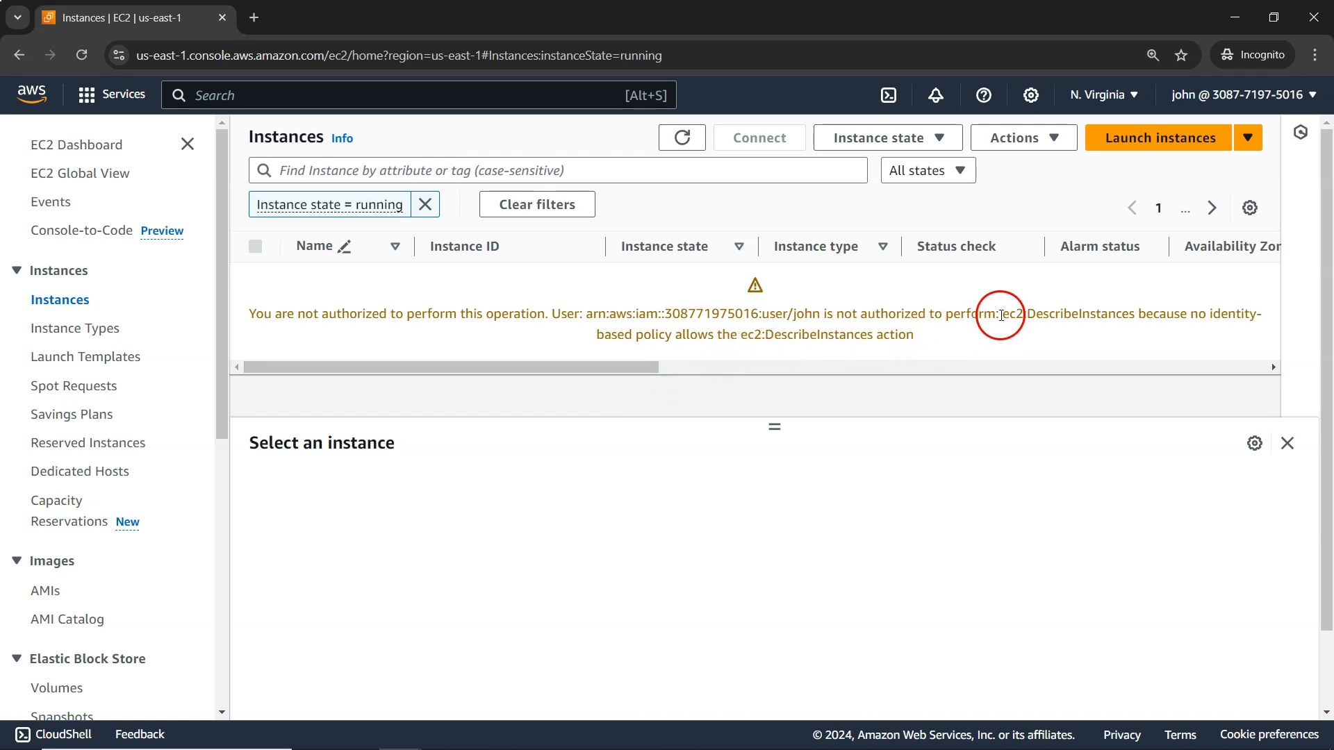
pyautogui.moveTo(1002, 315); pyautogui.dragTo(1135, 313)
pyautogui.hotkey('ctrl', 'c')
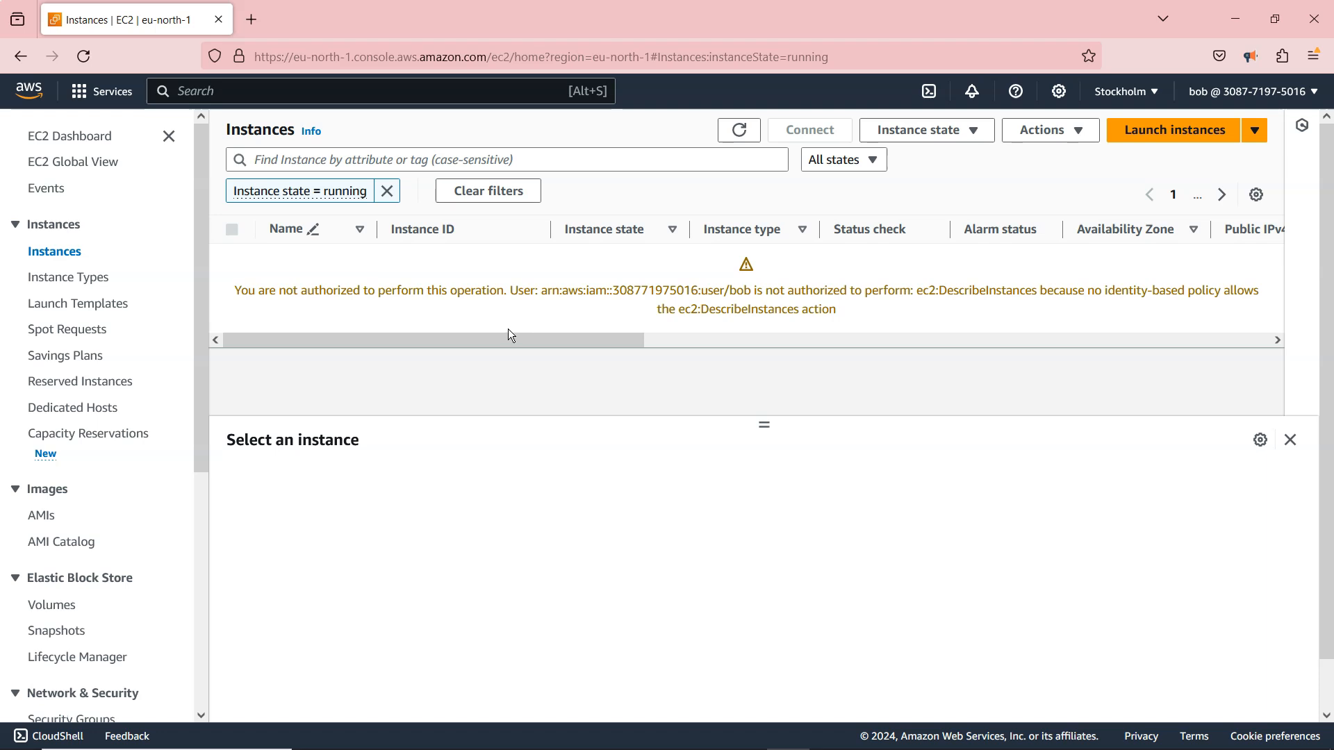
pyautogui.click(810, 257)
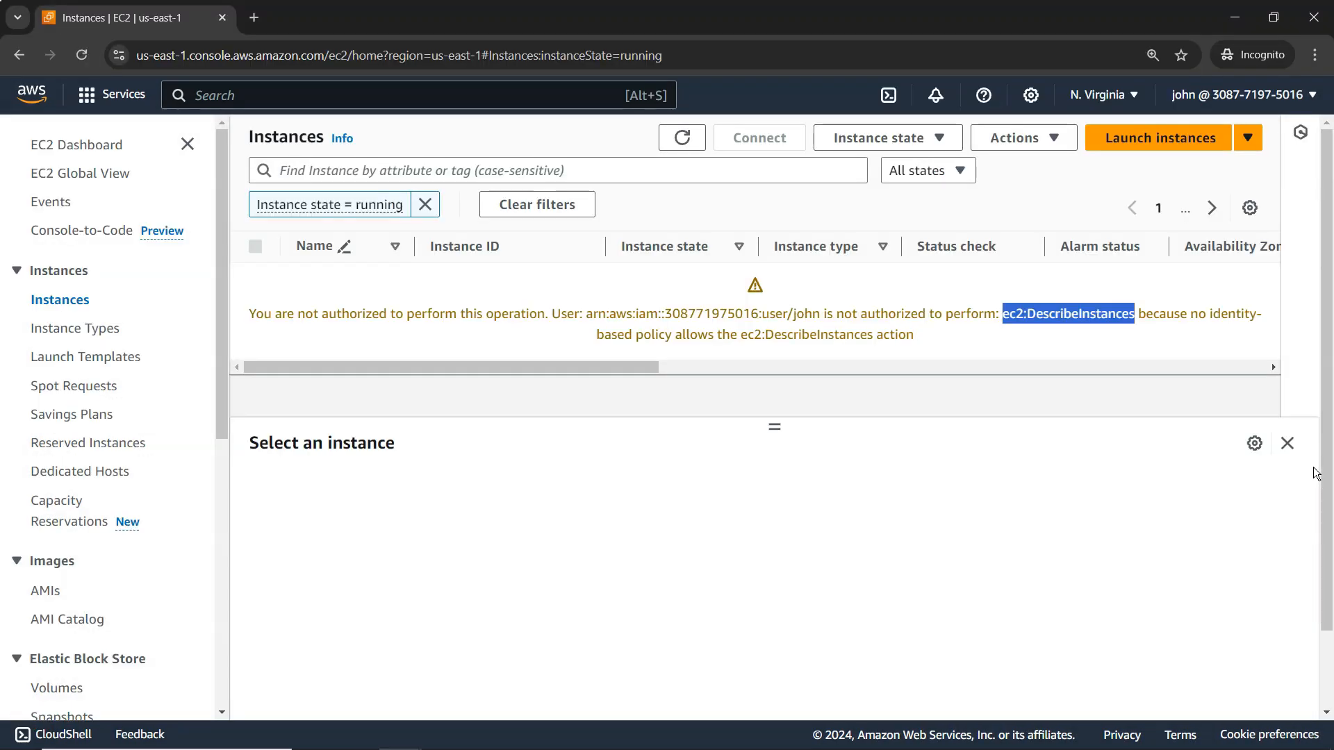
# Return to the administrator's Chrome window, open the tester group's permissions and start creating an inline policy.
pyautogui.hotkey('alt', 'Tab')
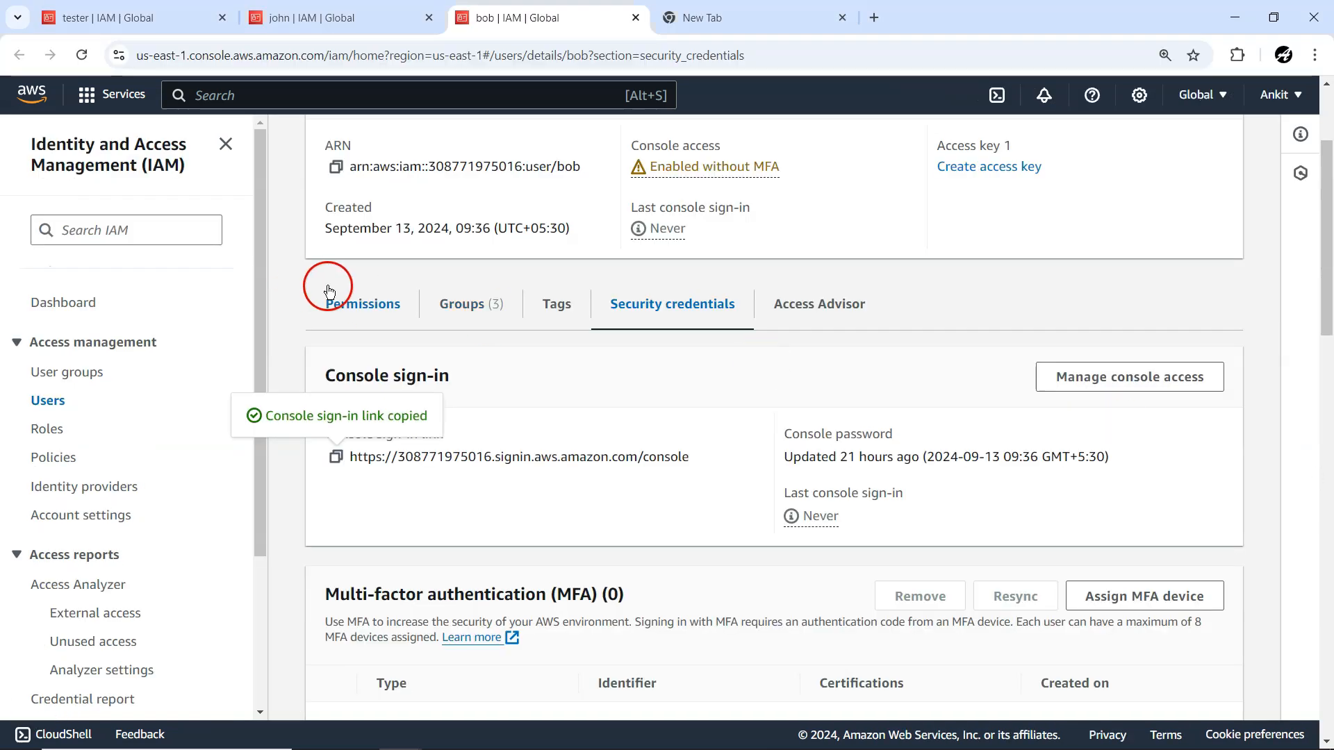
pyautogui.scroll(3, 327, 289)
pyautogui.click(77, 18)
pyautogui.click(1271, 95)
pyautogui.click(1270, 96)
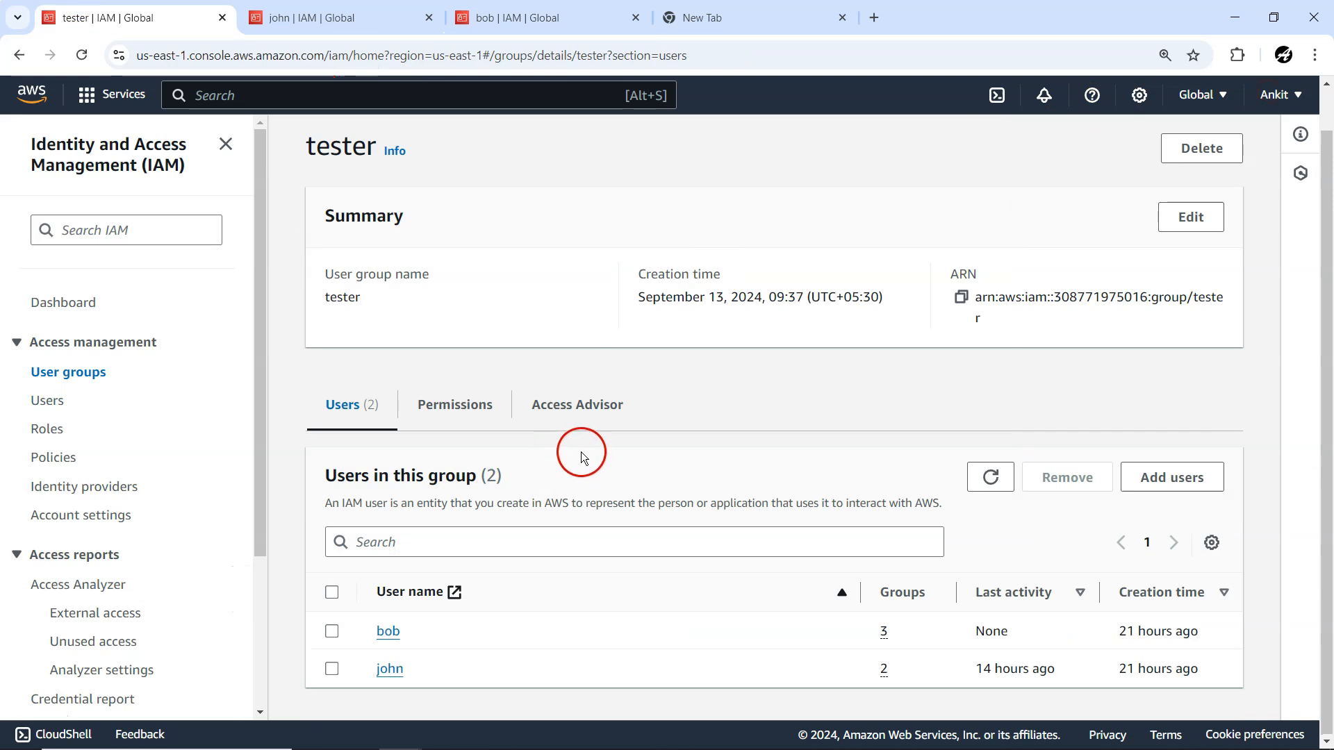
pyautogui.scroll(1, 490, 420)
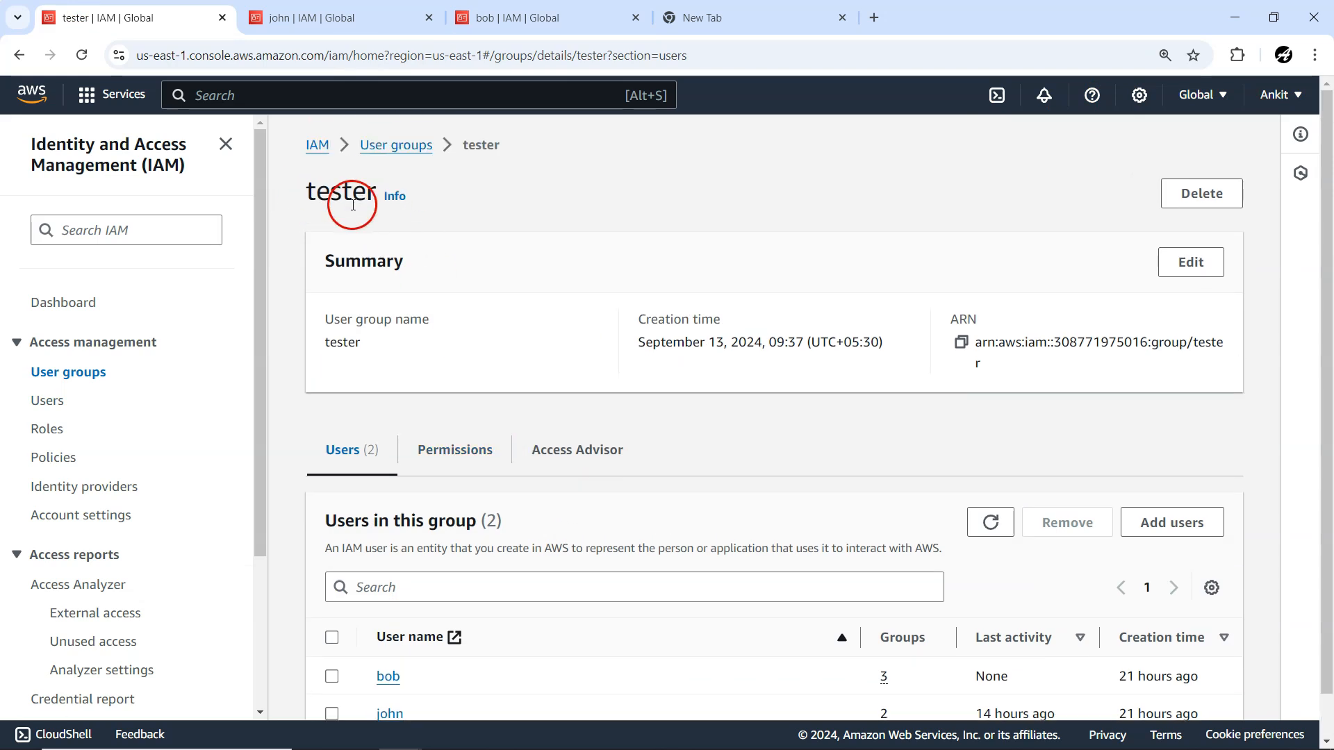
pyautogui.click(498, 451)
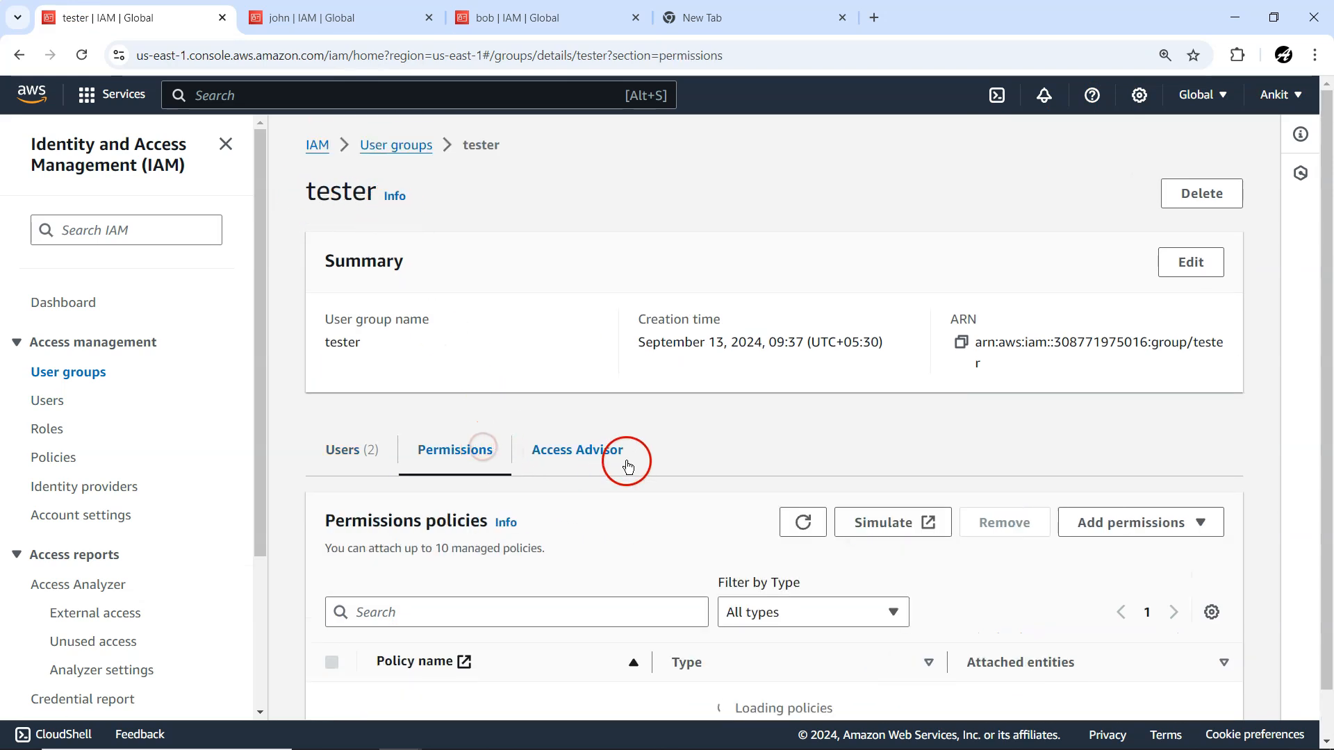
pyautogui.scroll(-1, 667, 478)
pyautogui.click(1110, 472)
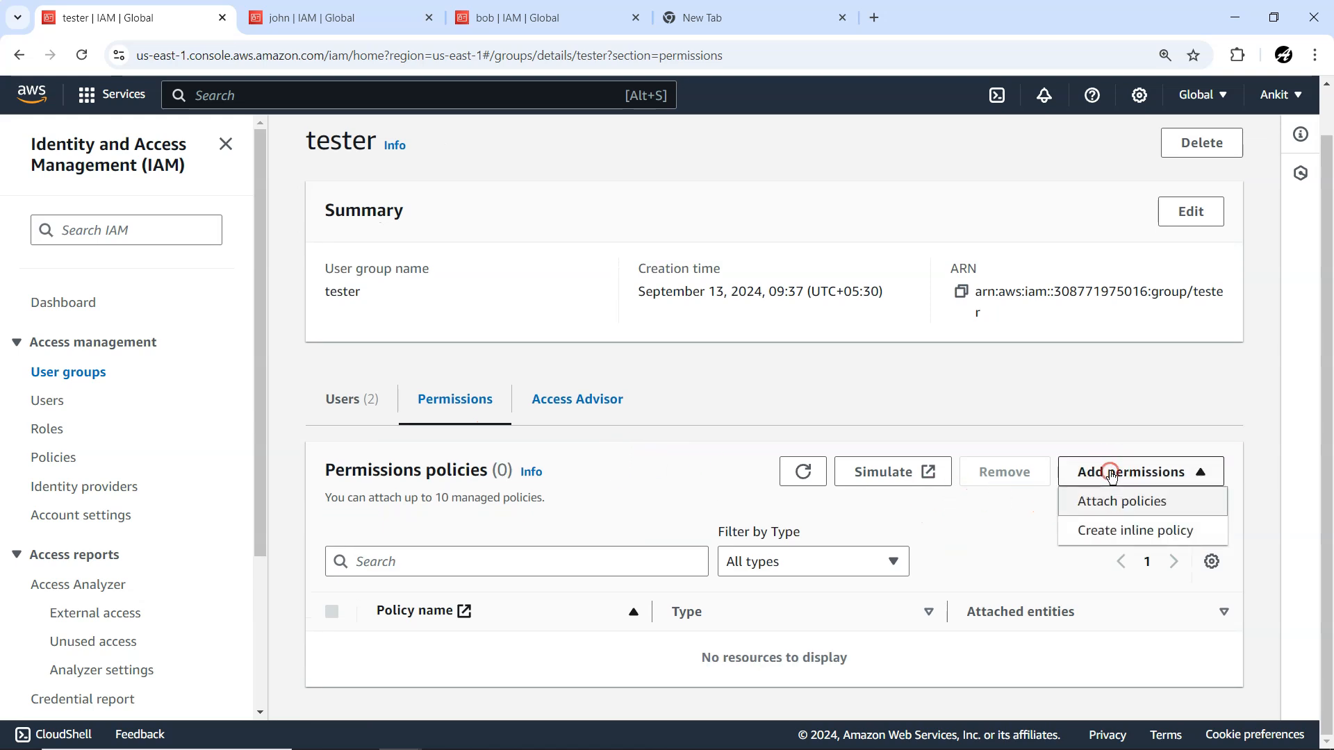
pyautogui.click(1110, 528)
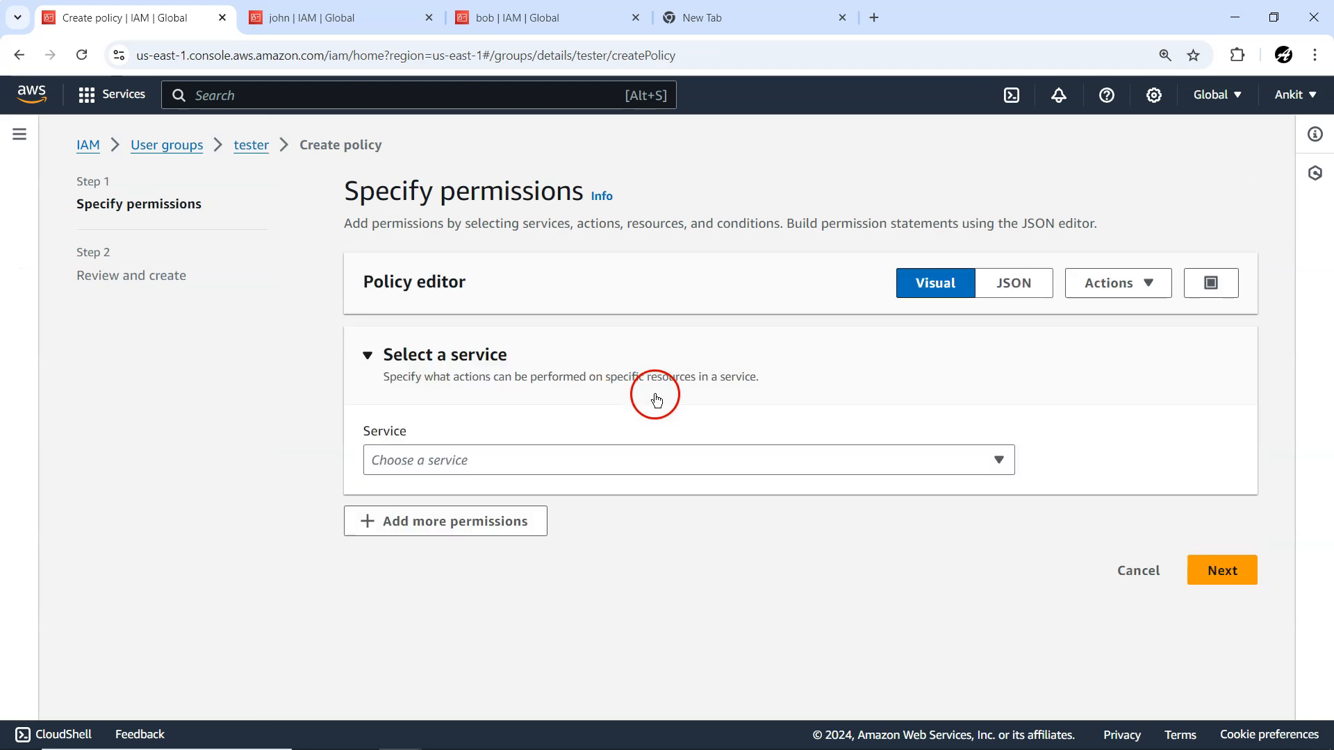
# Choose EC2 as the inline policy's service and expand its List access level.
pyautogui.click(421, 461)
pyautogui.click(672, 564)
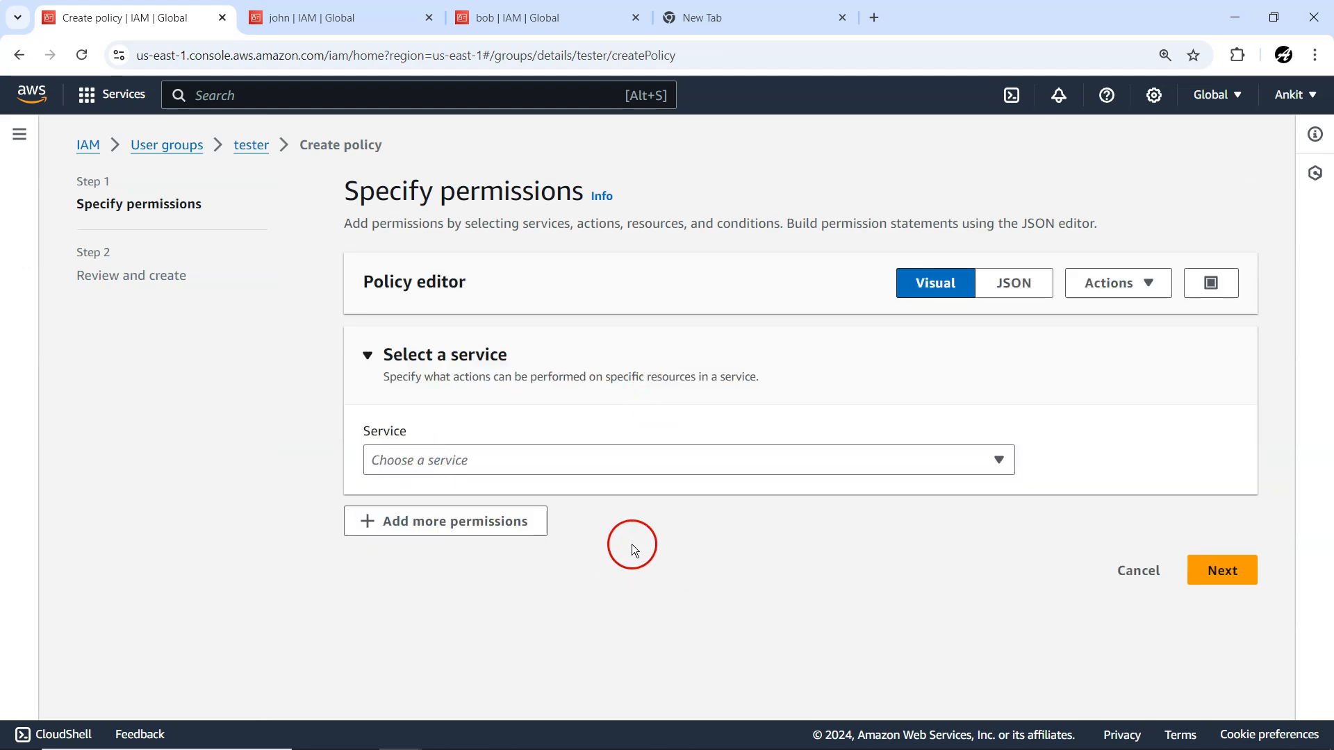
pyautogui.click(453, 464)
pyautogui.click(400, 273)
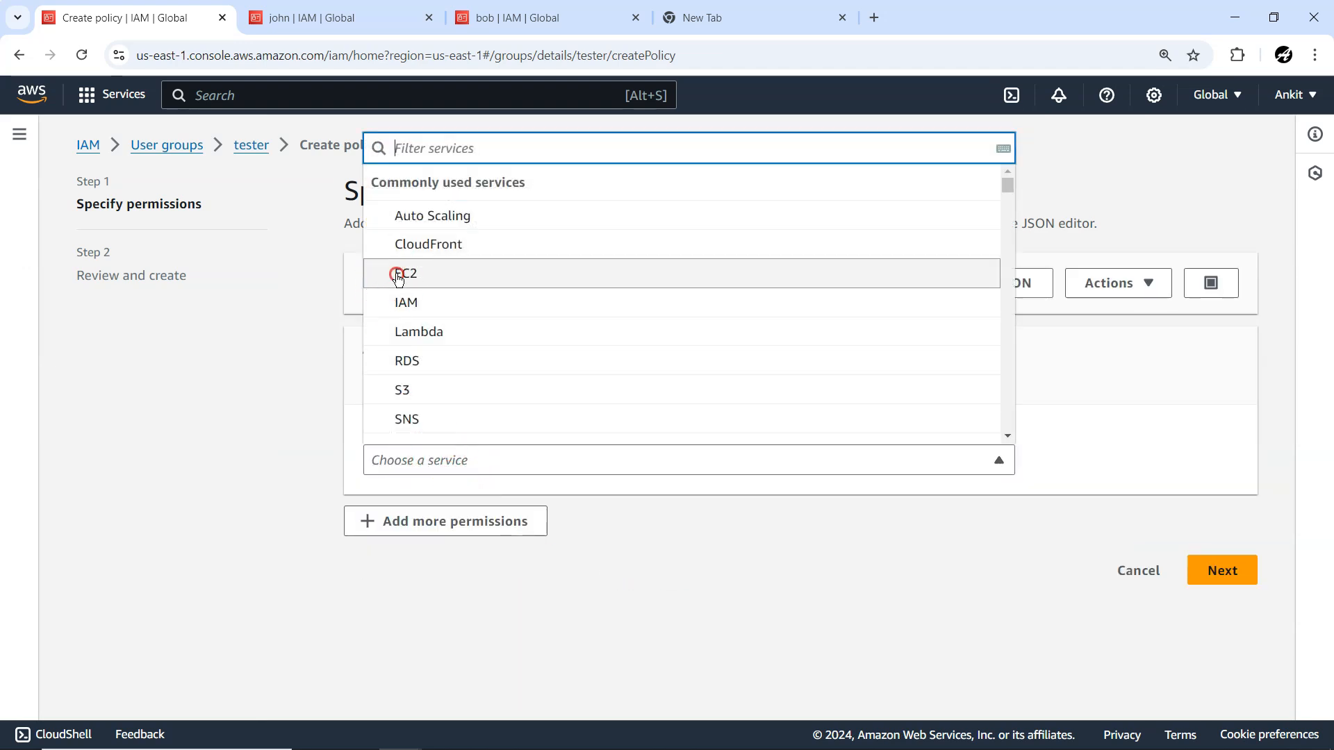
pyautogui.scroll(-4, 820, 465)
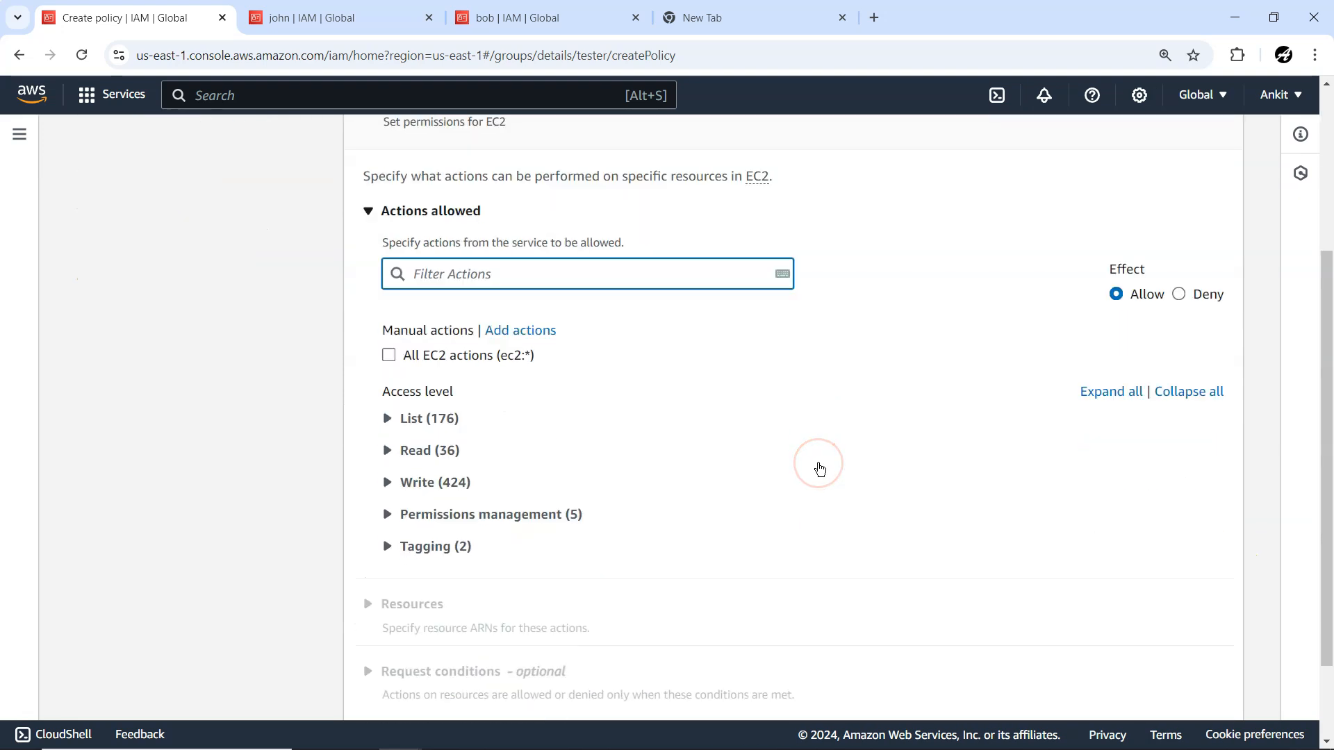
pyautogui.click(387, 419)
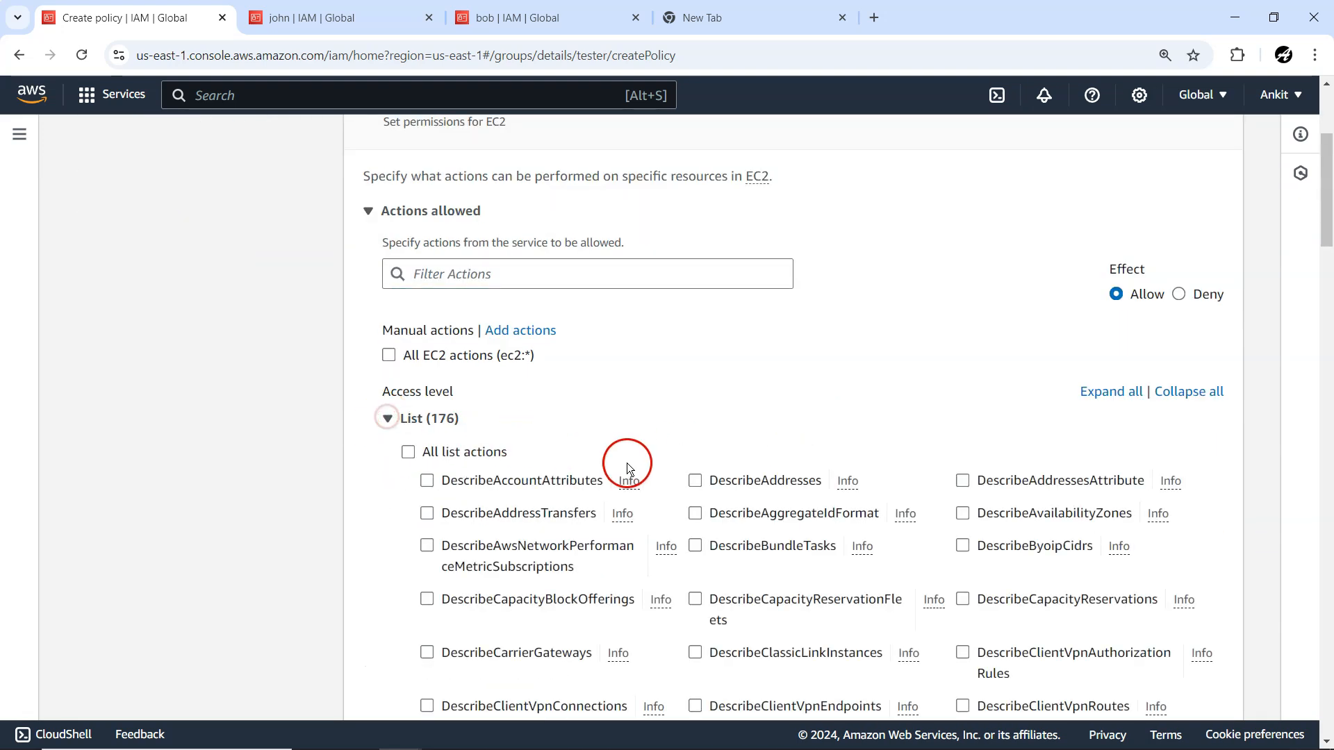
# Search the page for DescribeInstances, select that action under List and open its description.
pyautogui.scroll(-3, 634, 465)
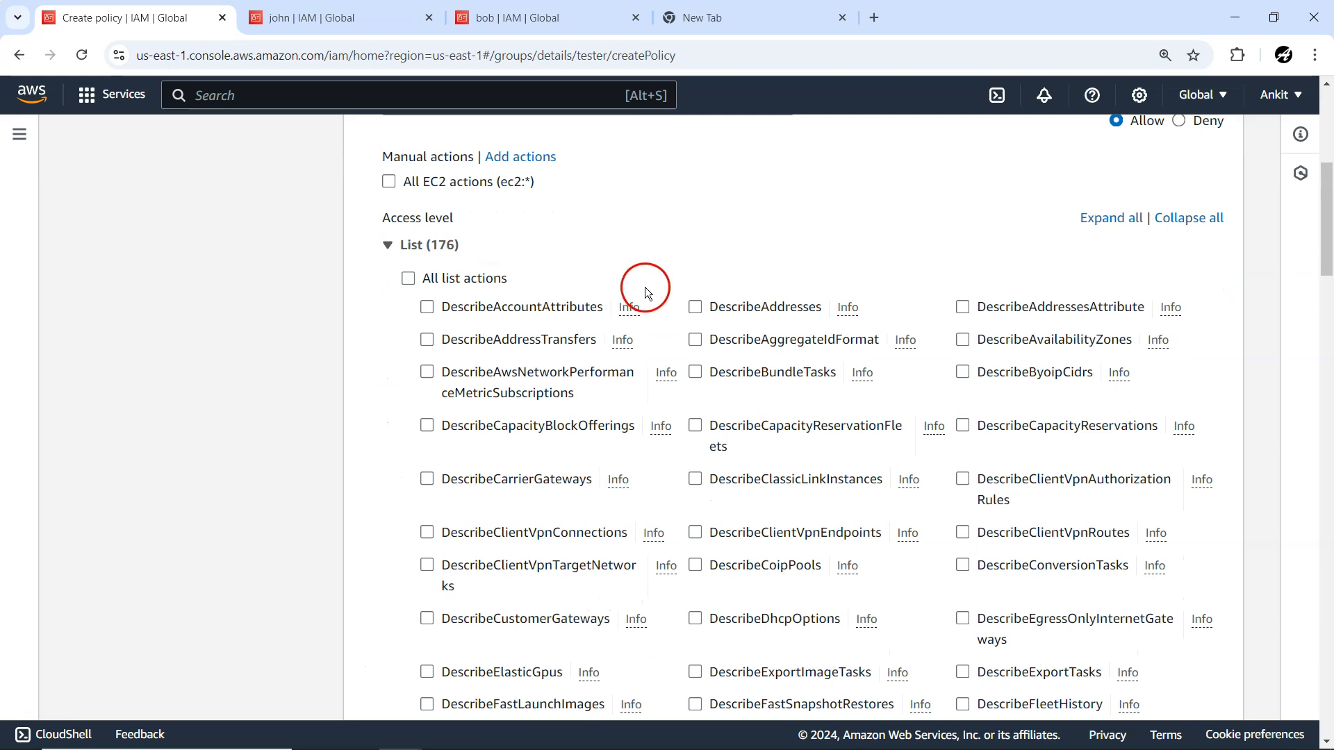
pyautogui.scroll(3, 660, 327)
pyautogui.scroll(-4, 669, 394)
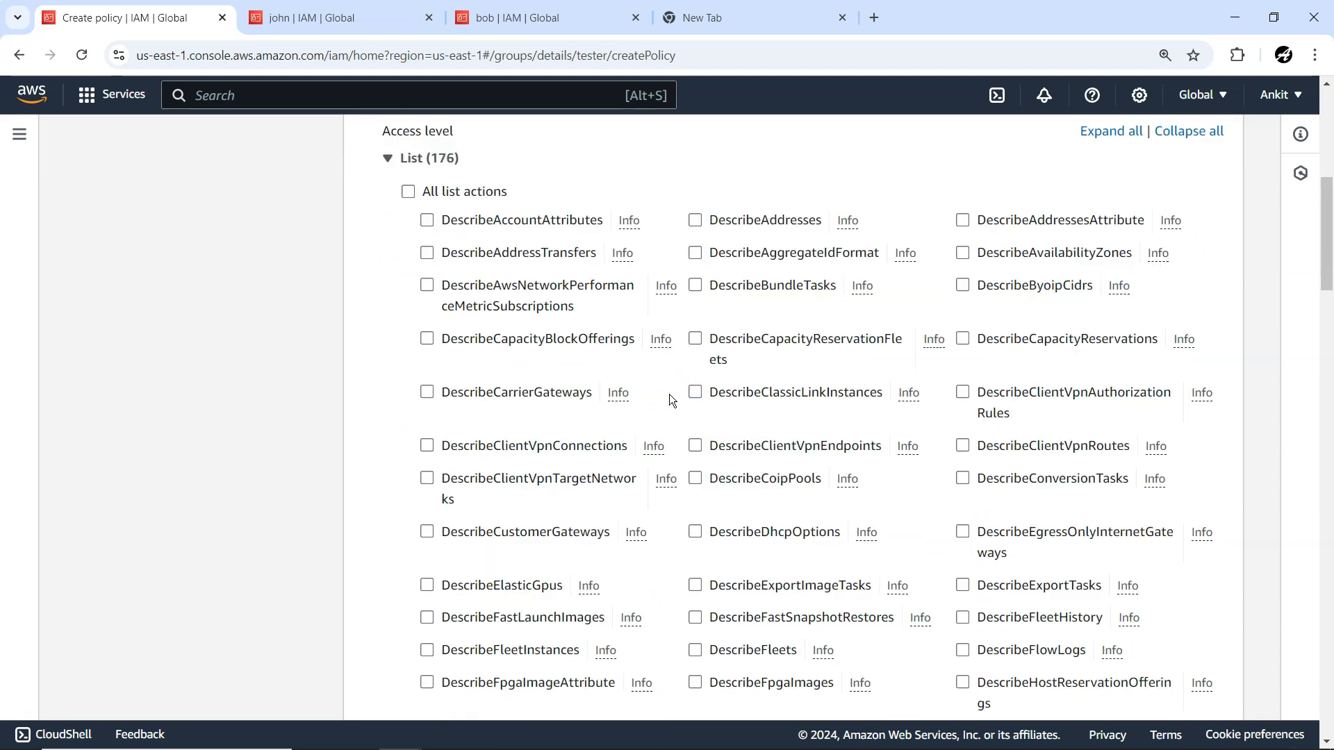
pyautogui.hotkey('ctrl', 'f')
pyautogui.hotkey('ctrl', 'v')
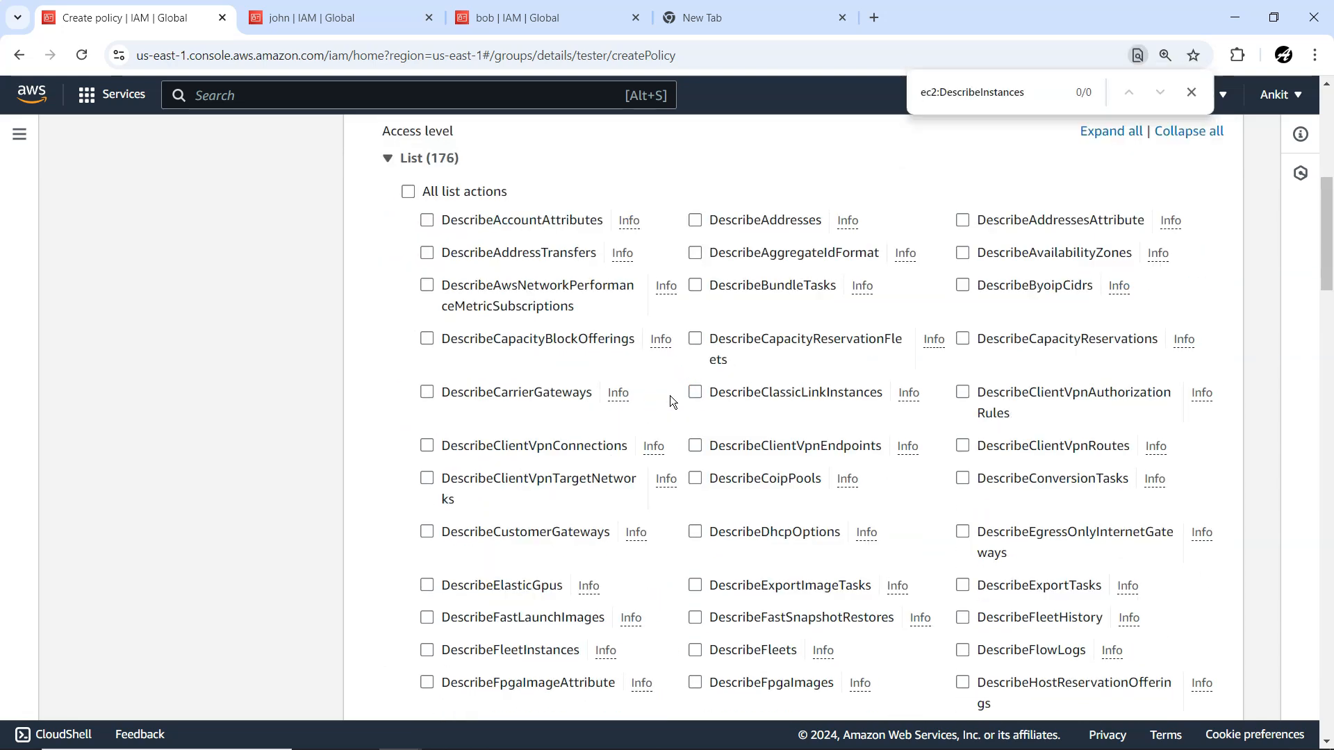
pyautogui.press('Delete')
pyautogui.press('Delete')
pyautogui.press('Delete')
pyautogui.press('Delete')
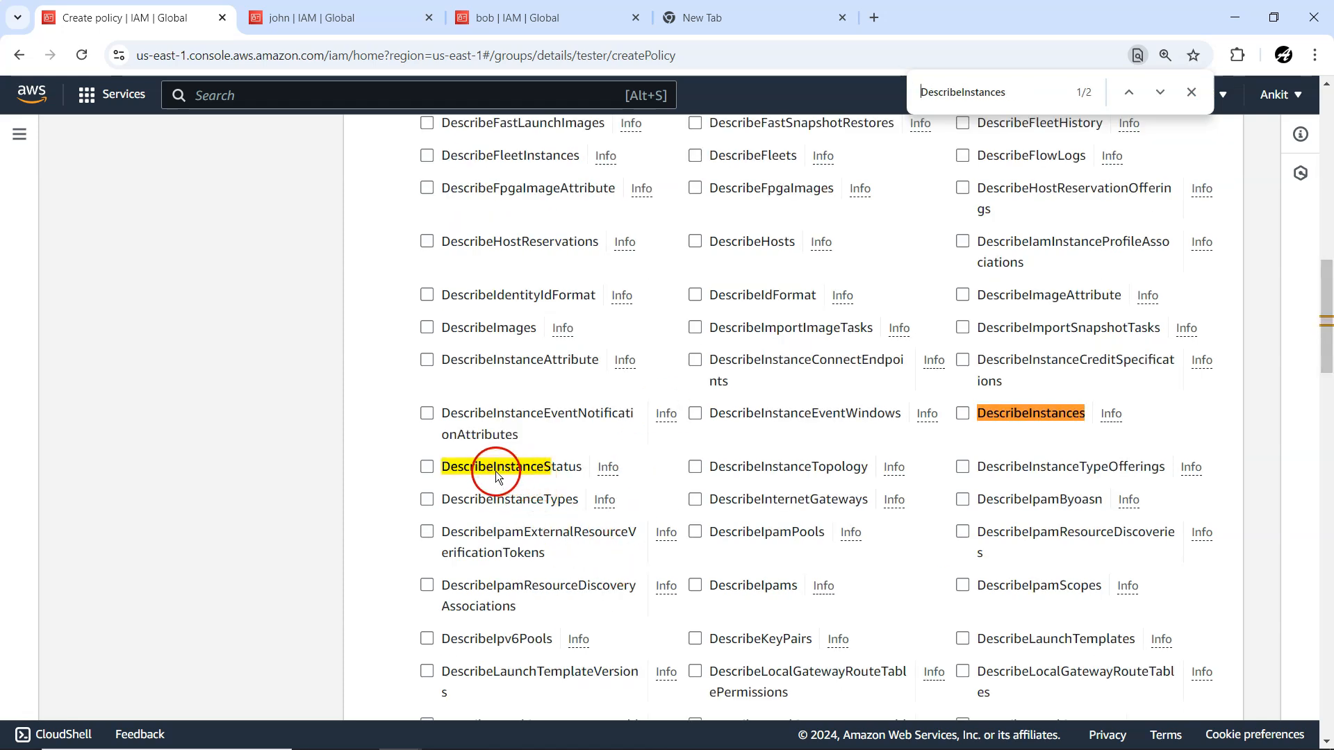
pyautogui.click(962, 415)
pyautogui.click(1111, 415)
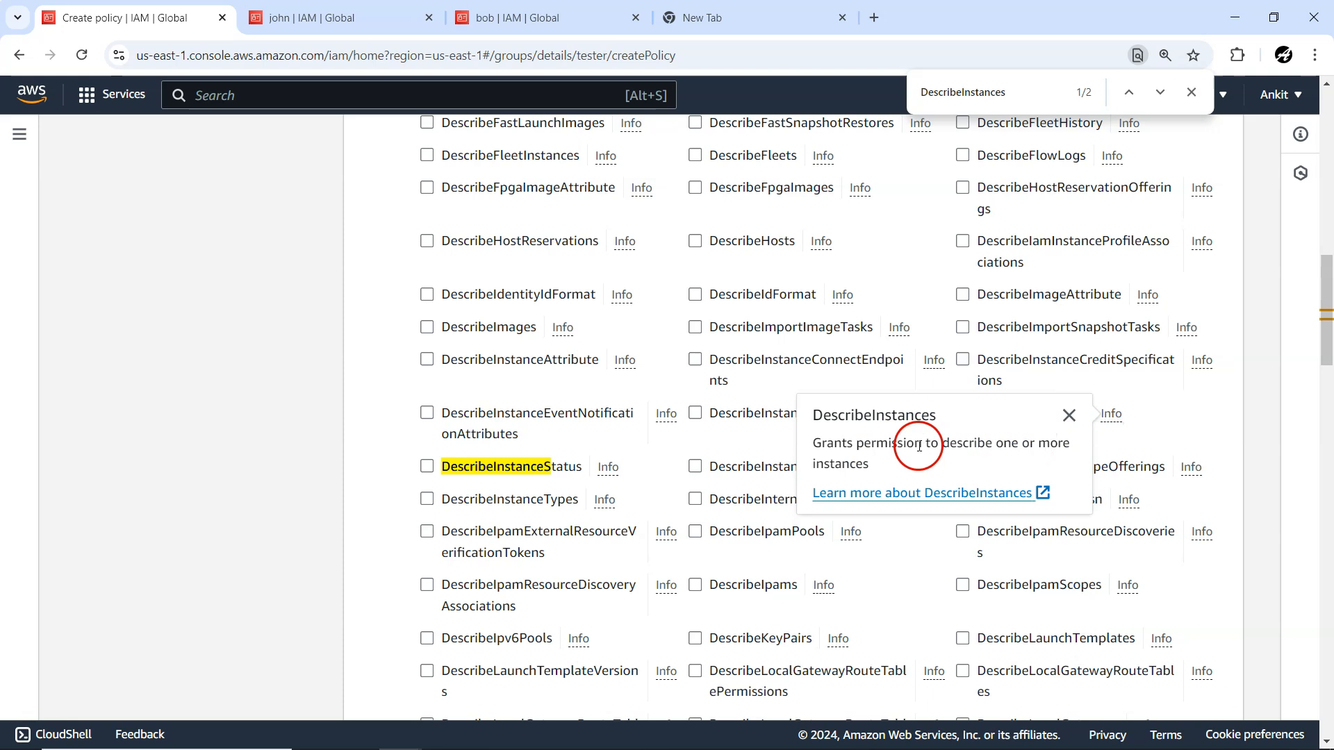
# Close the DescribeInstances description and expand the policy's Resources and Request conditions sections.
pyautogui.click(336, 436)
pyautogui.scroll(-20, 360, 557)
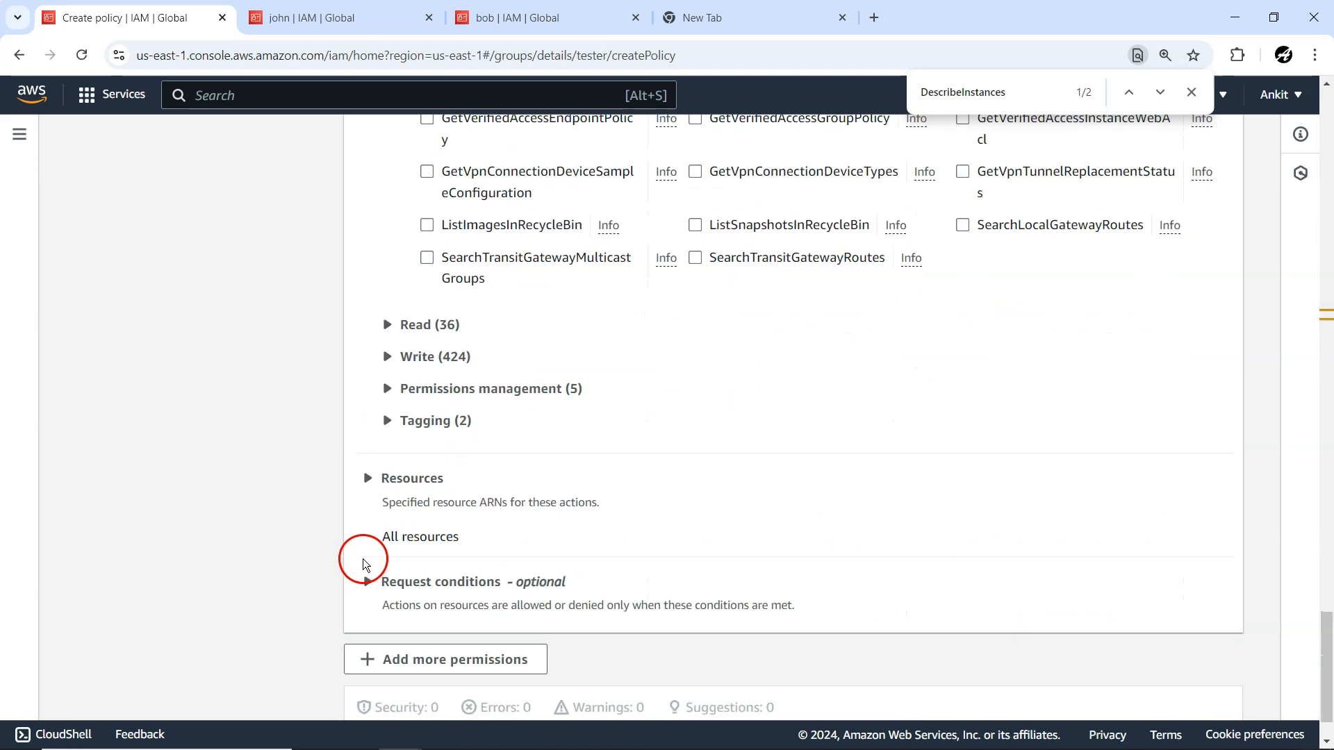
pyautogui.click(368, 480)
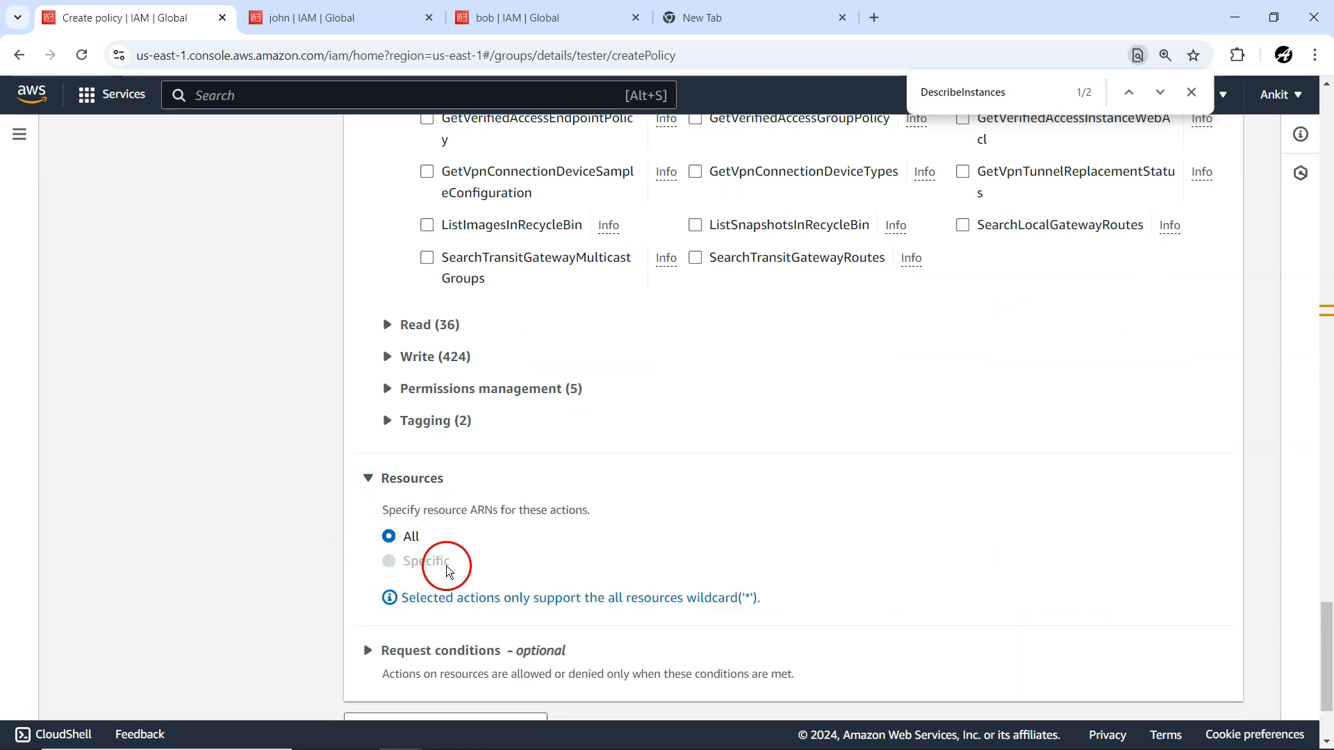
pyautogui.scroll(-2, 518, 563)
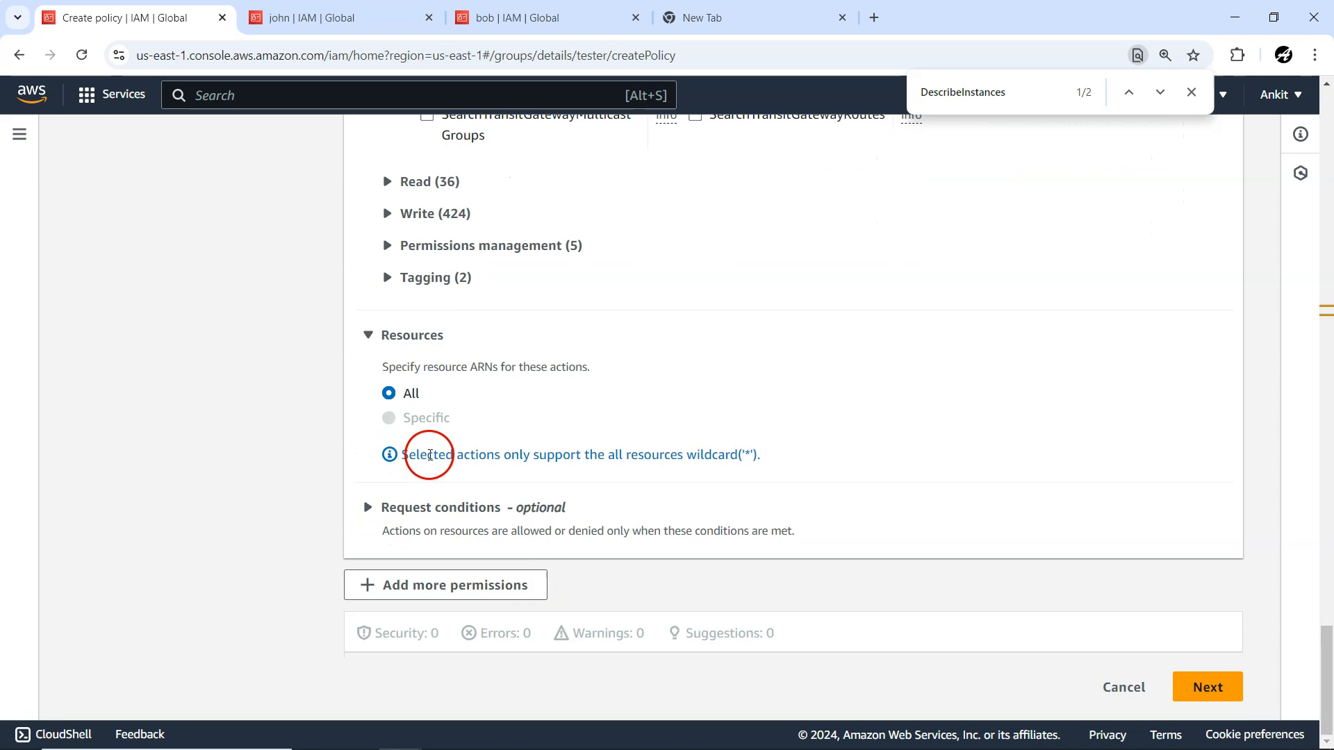
pyautogui.click(420, 508)
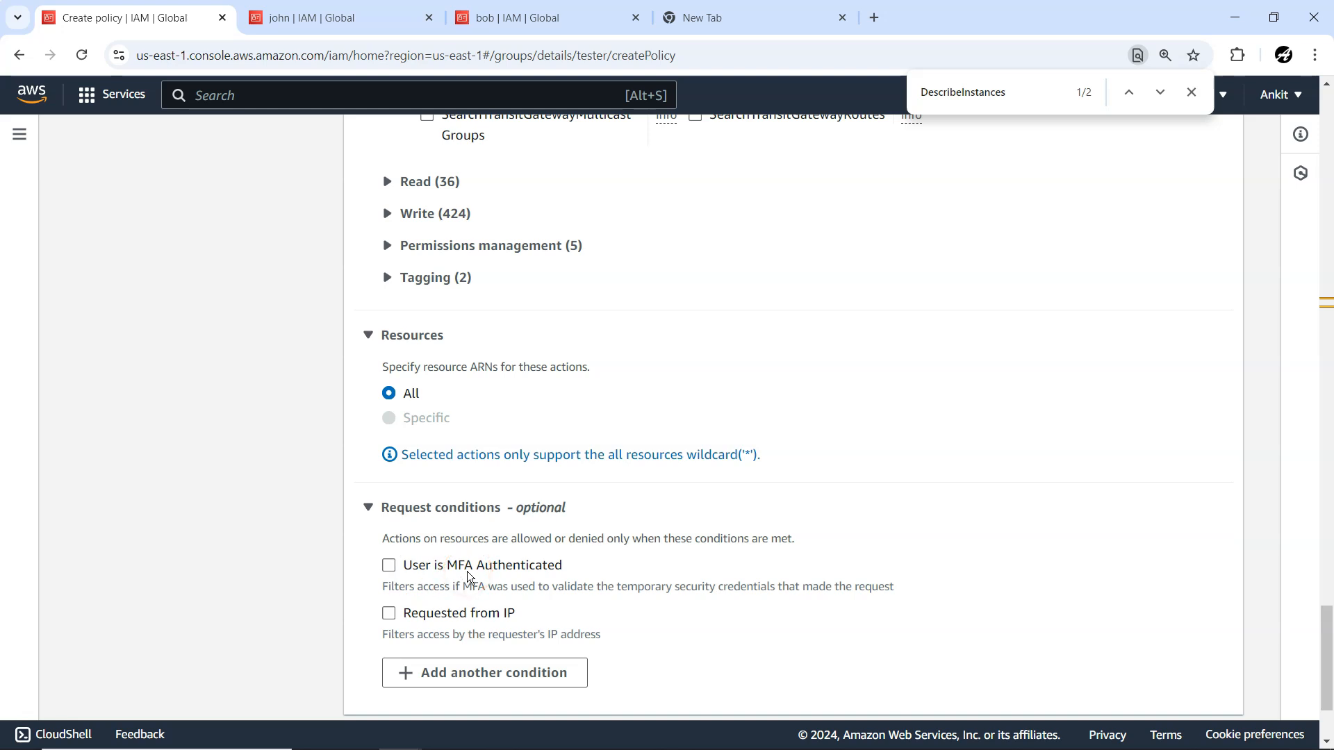
pyautogui.click(389, 566)
pyautogui.click(389, 613)
pyautogui.scroll(-3, 655, 619)
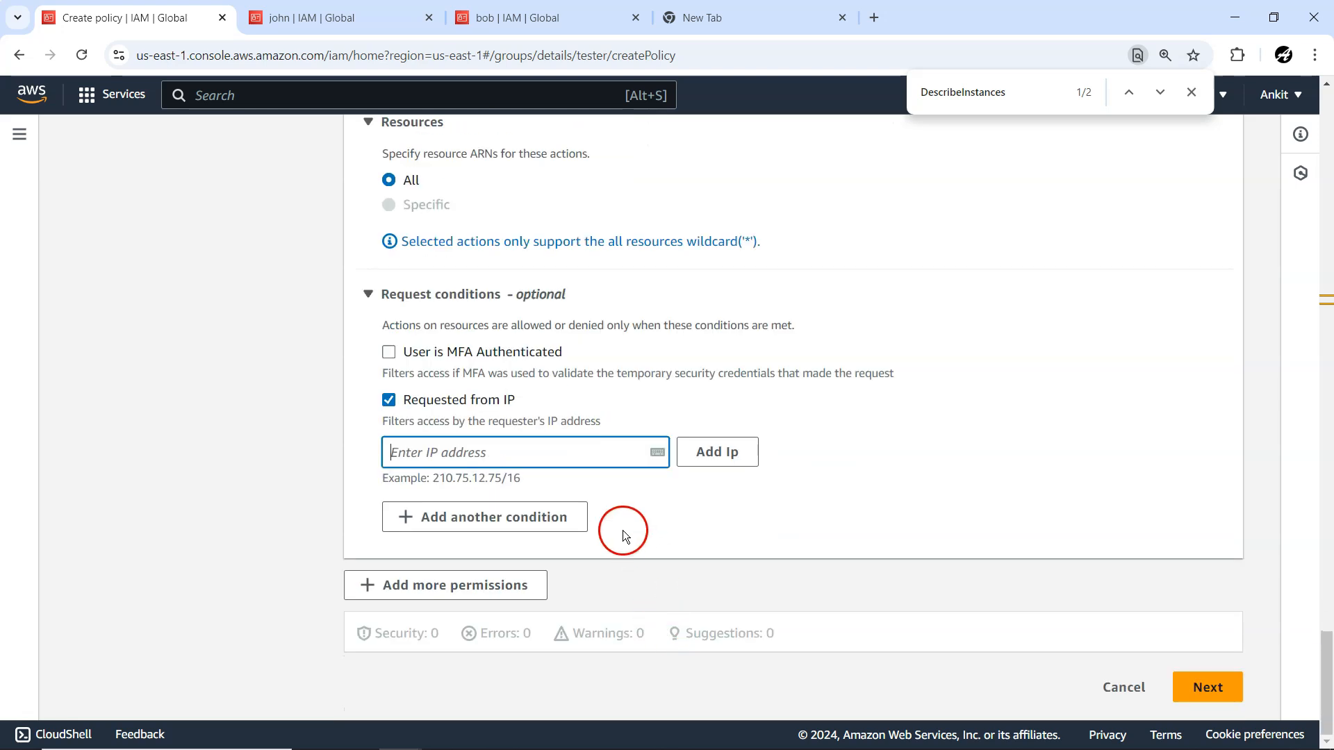
pyautogui.click(388, 400)
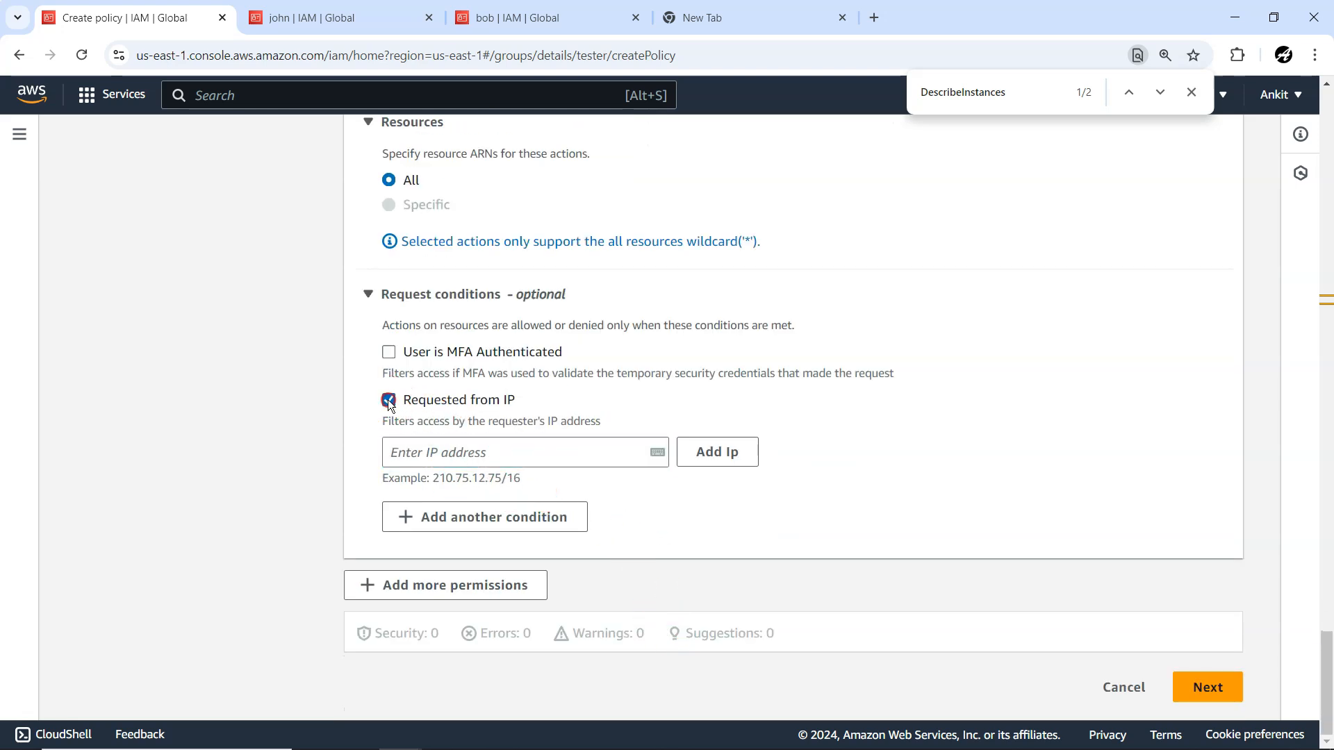
pyautogui.click(483, 526)
pyautogui.click(431, 431)
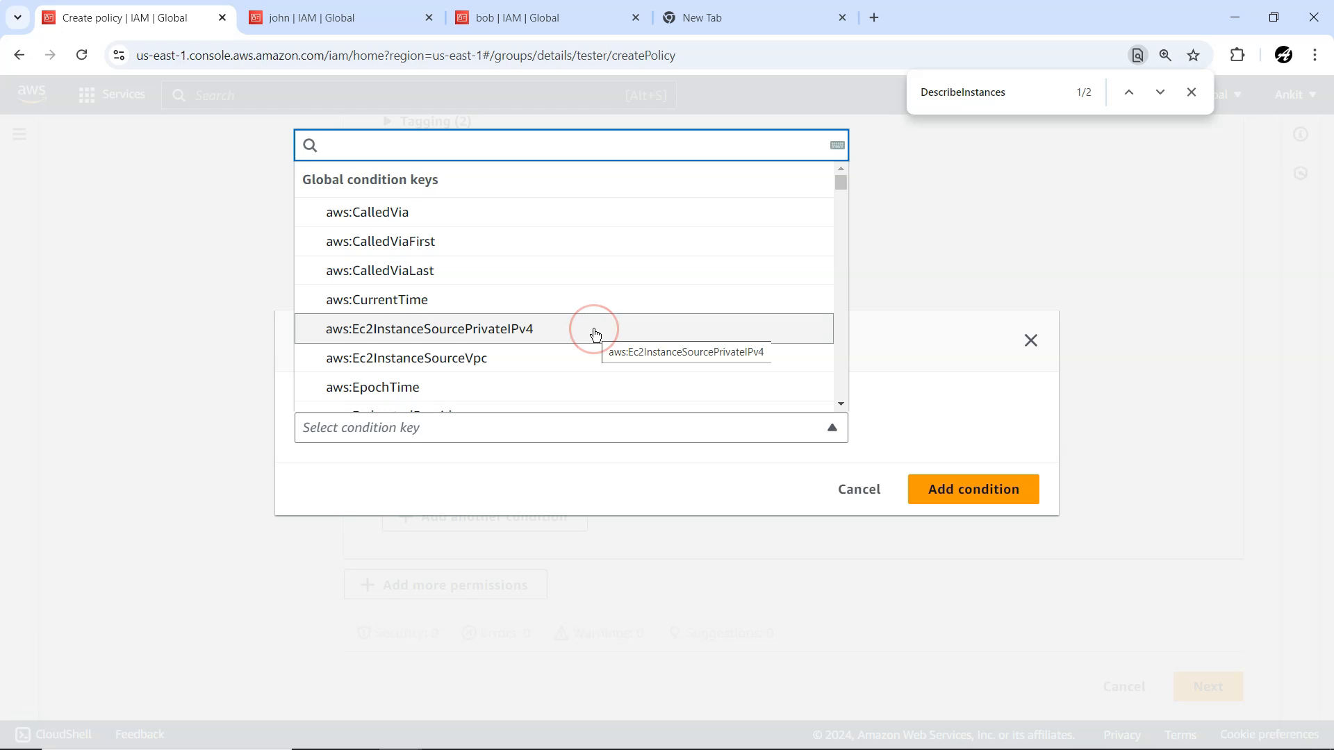
pyautogui.scroll(-6, 556, 357)
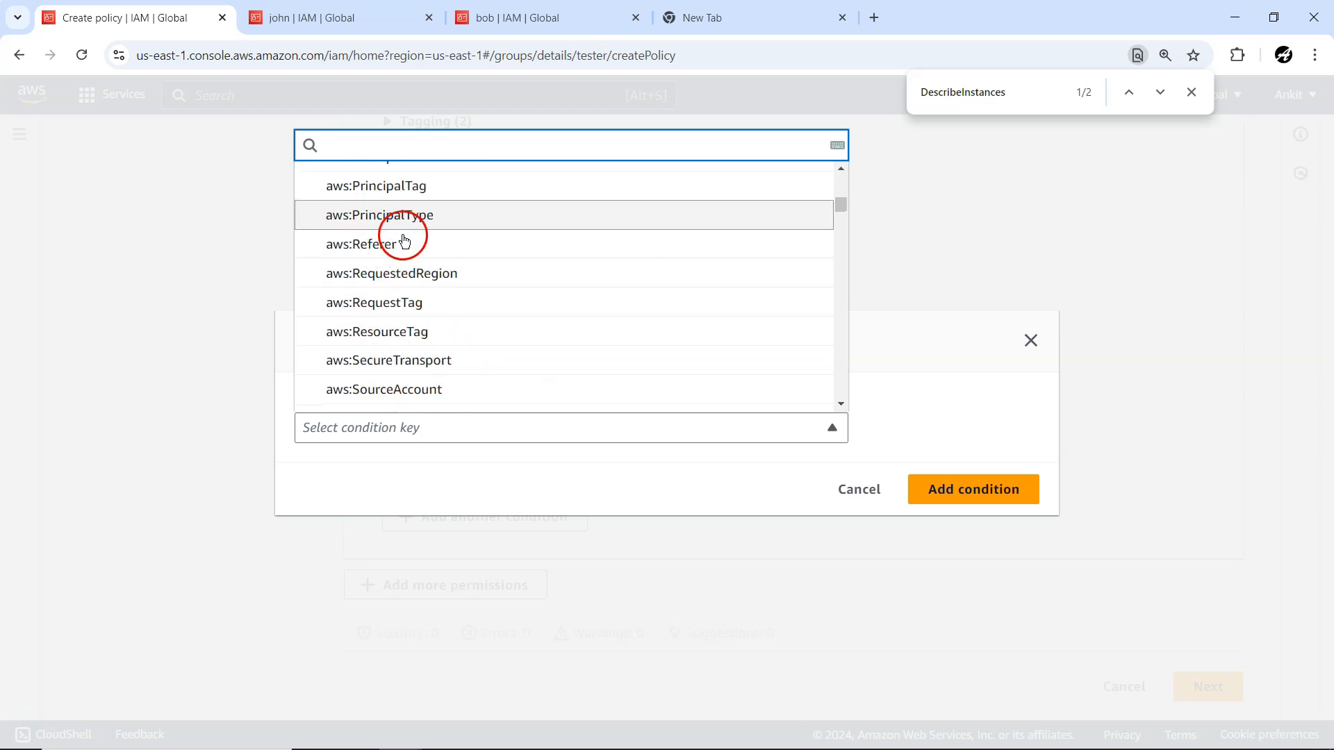
pyautogui.click(416, 186)
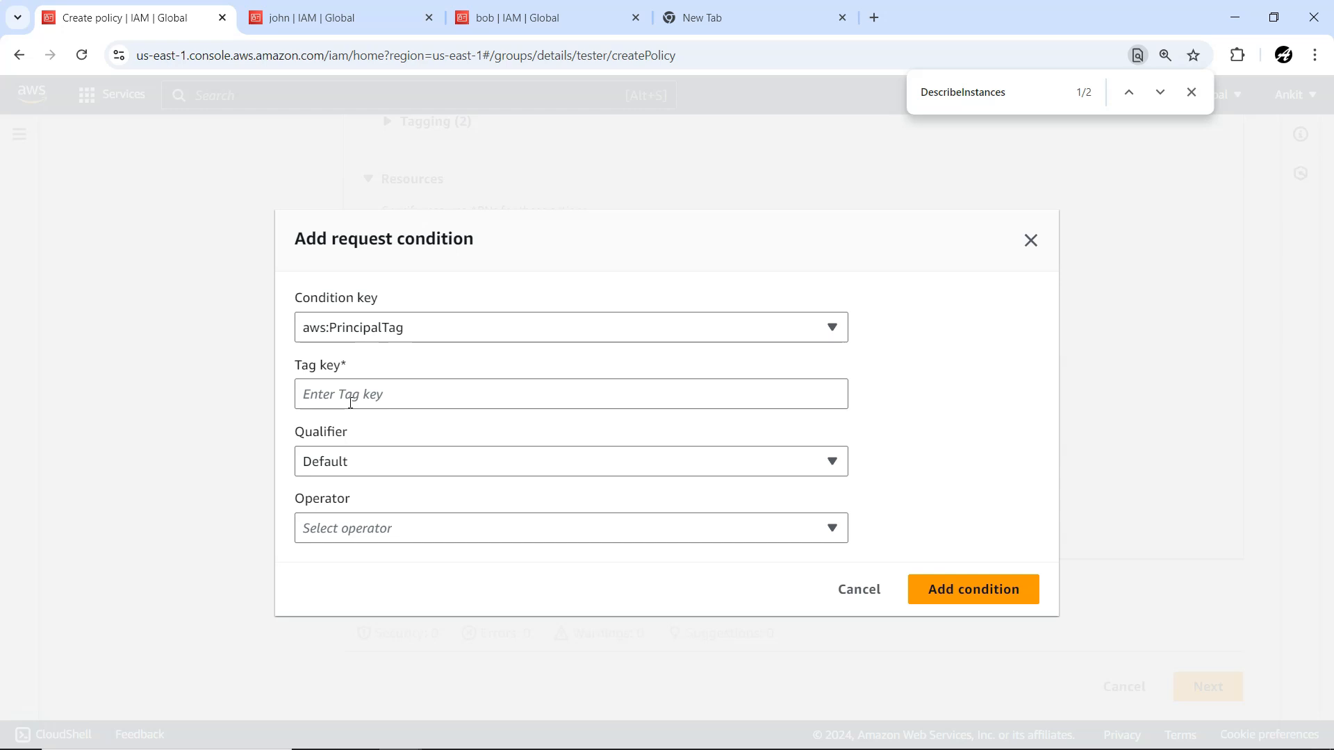
pyautogui.click(861, 596)
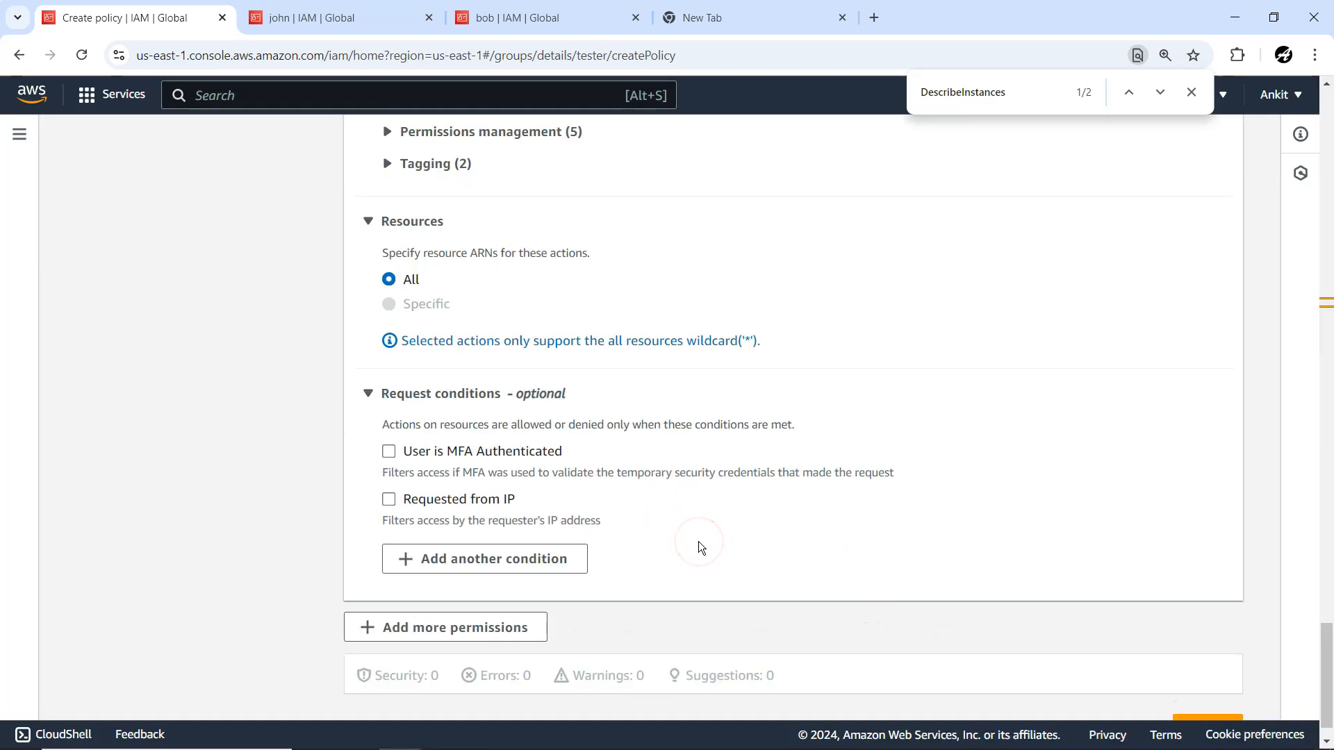
# Proceed to the policy review, name the inline policy inline-group-ec2-policy and create it.
pyautogui.scroll(8, 698, 540)
pyautogui.scroll(-8, 699, 540)
pyautogui.scroll(-2, 698, 540)
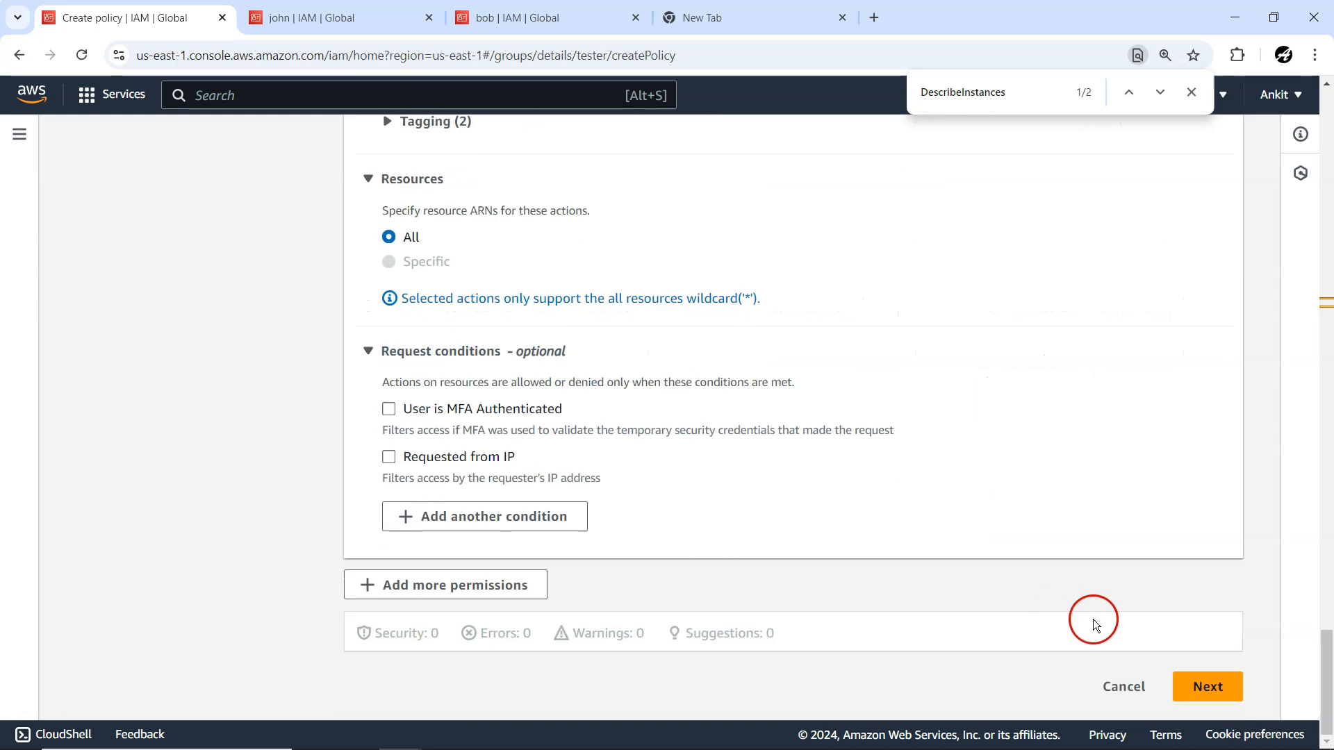
pyautogui.click(1190, 681)
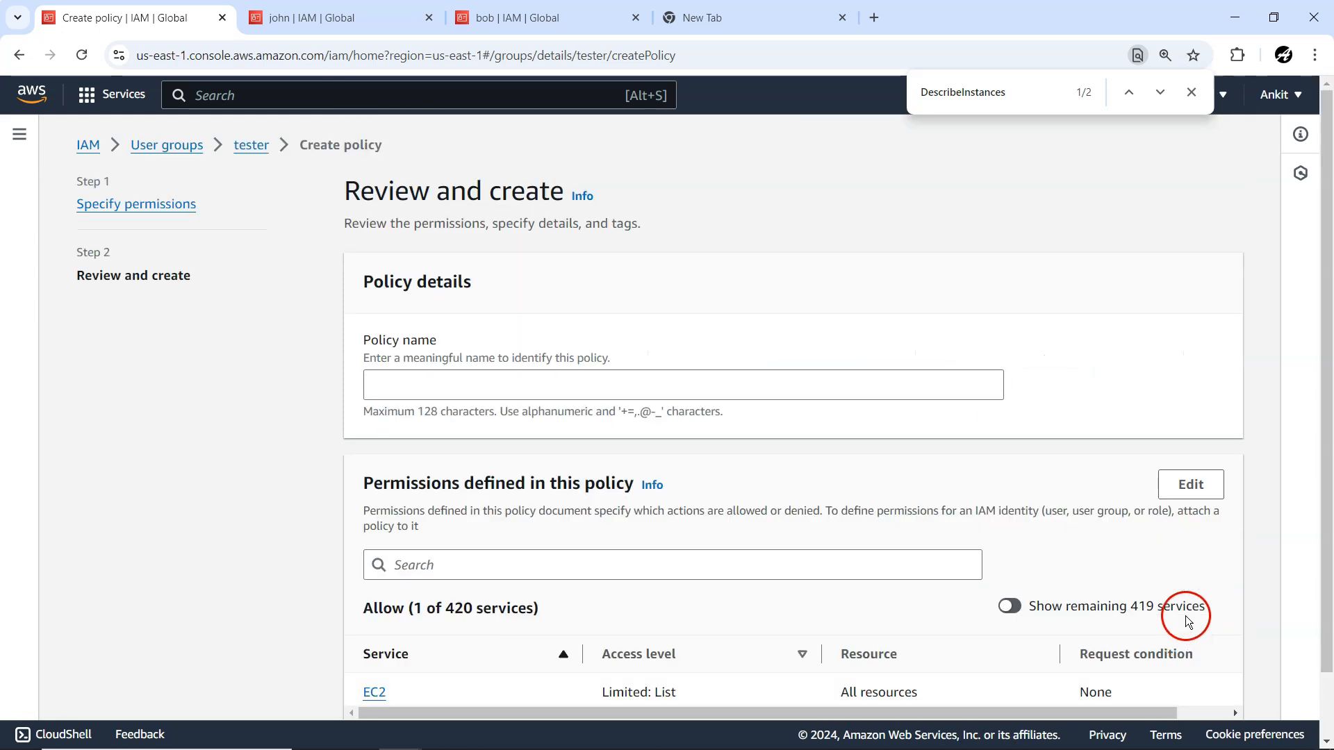
pyautogui.click(526, 386)
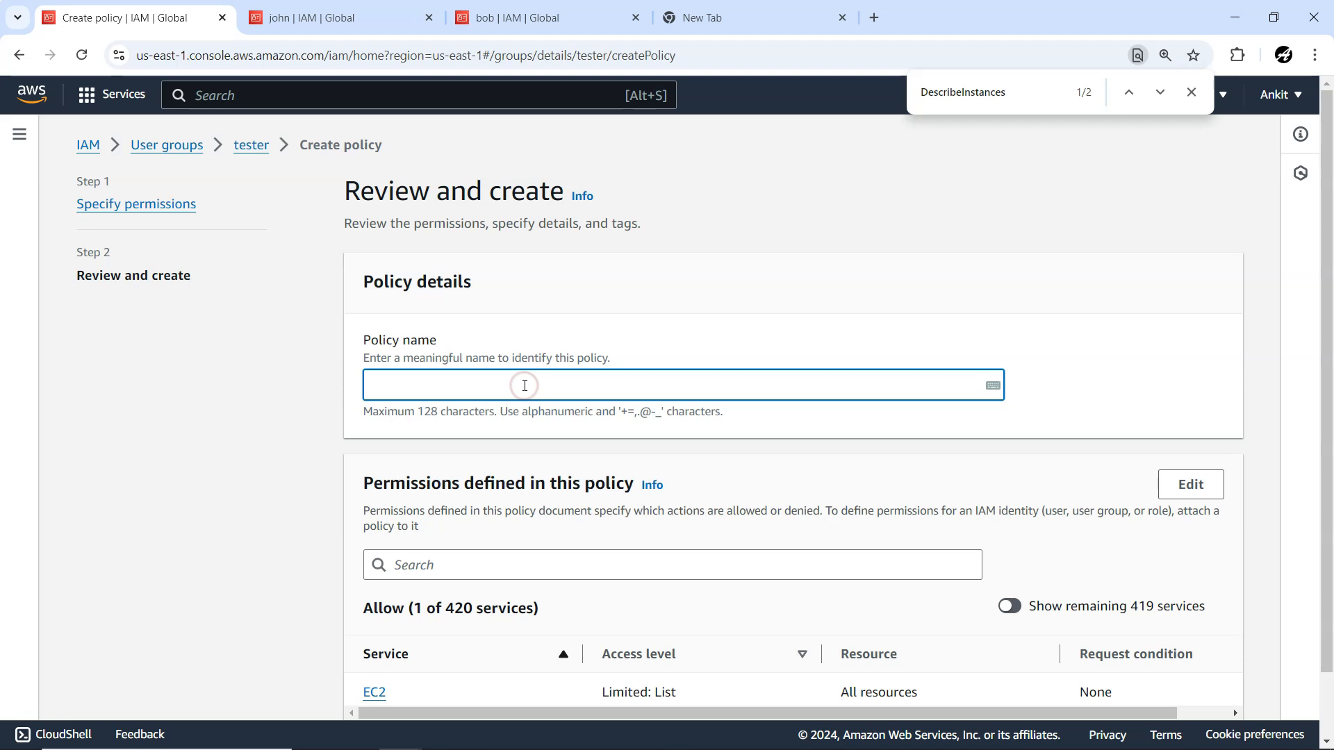
pyautogui.write('inline-group-ec2-poli')
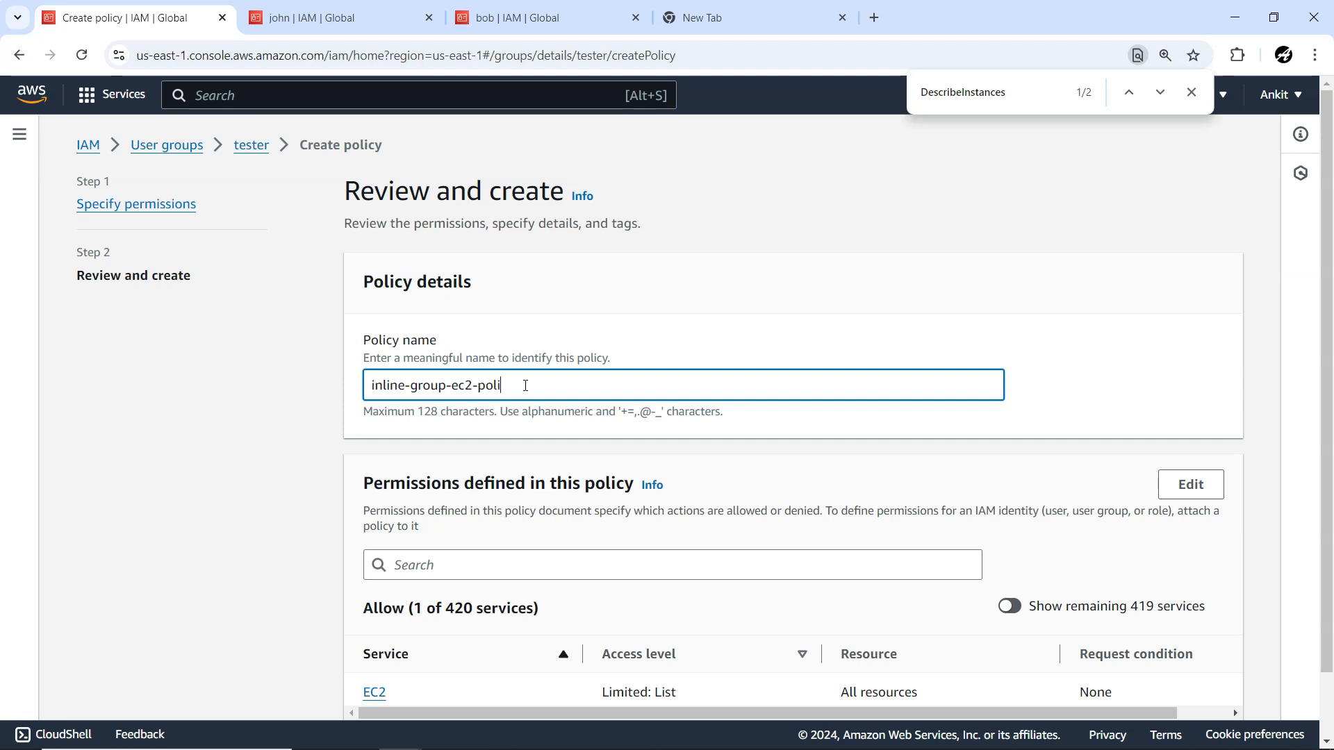
pyautogui.scroll(-1, 621, 485)
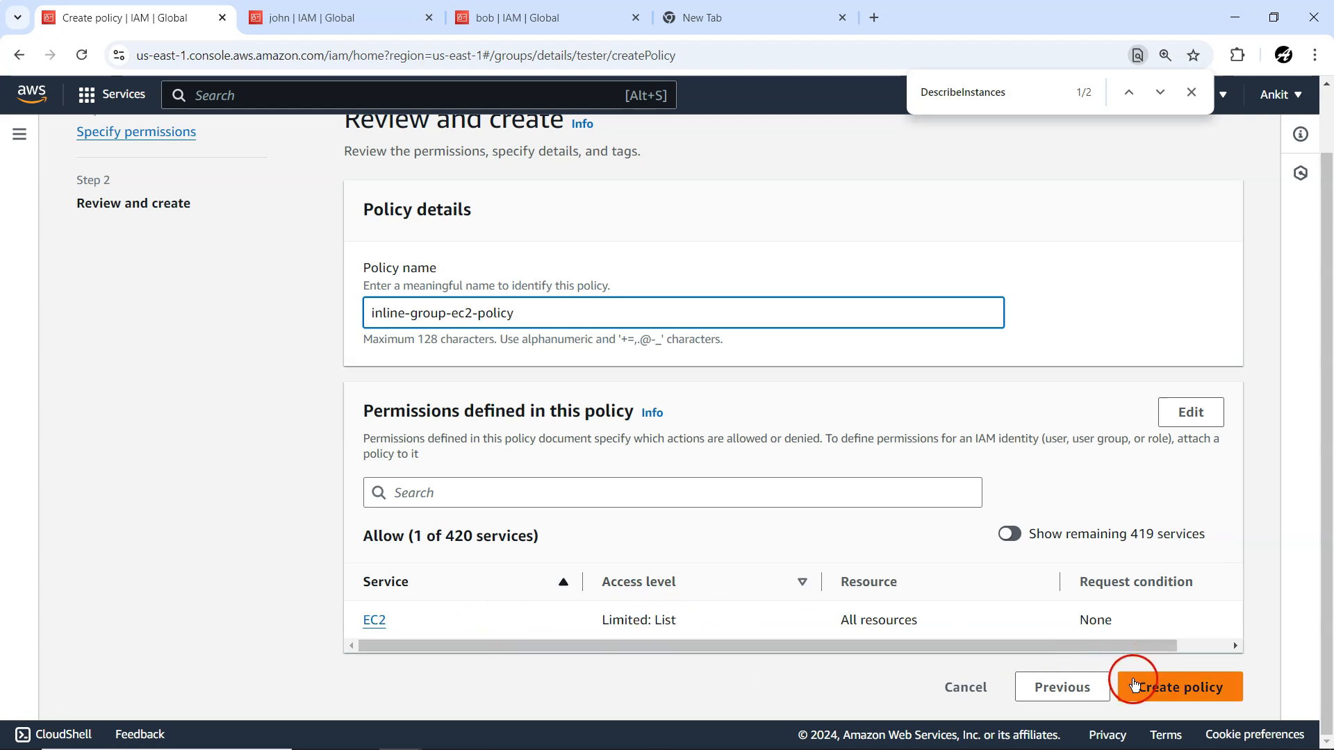
pyautogui.click(1136, 682)
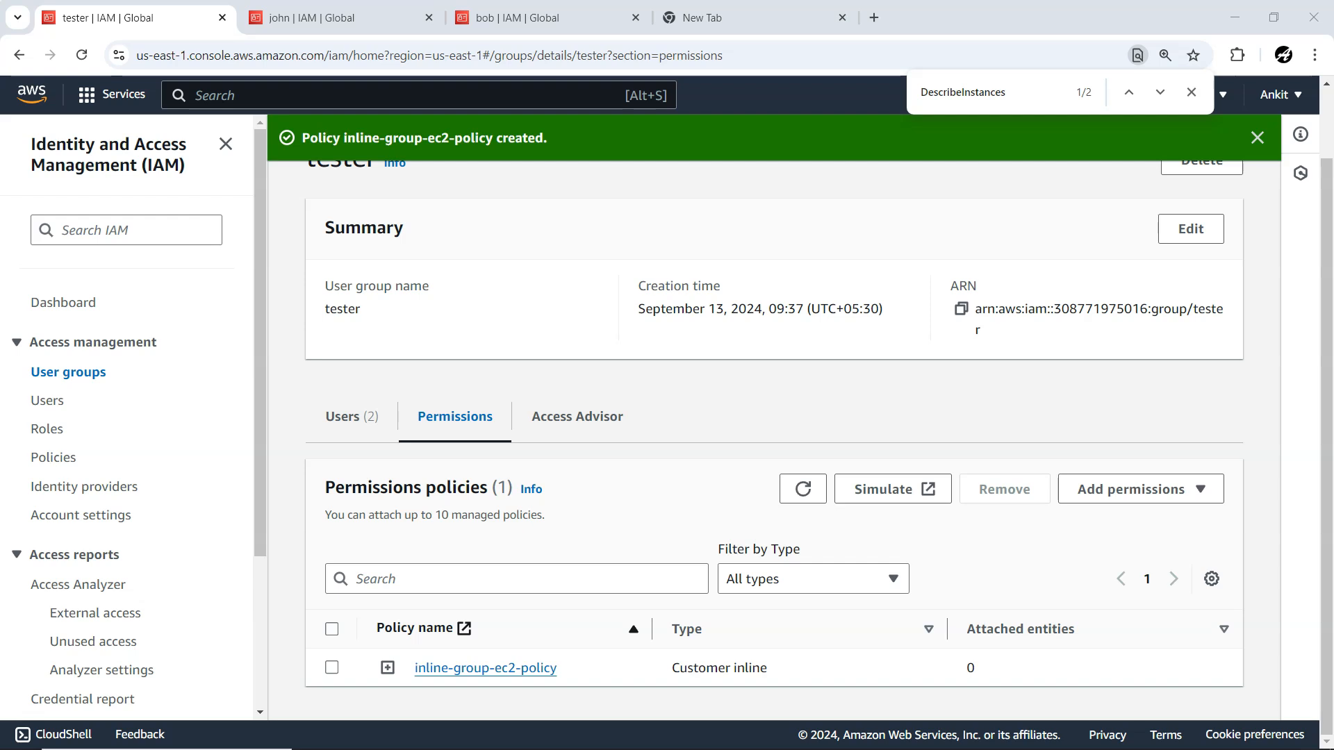
# Switch to the second tester member's incognito Chrome session and refresh the list of running EC2 instances.
pyautogui.hotkey('alt', 'Tab')
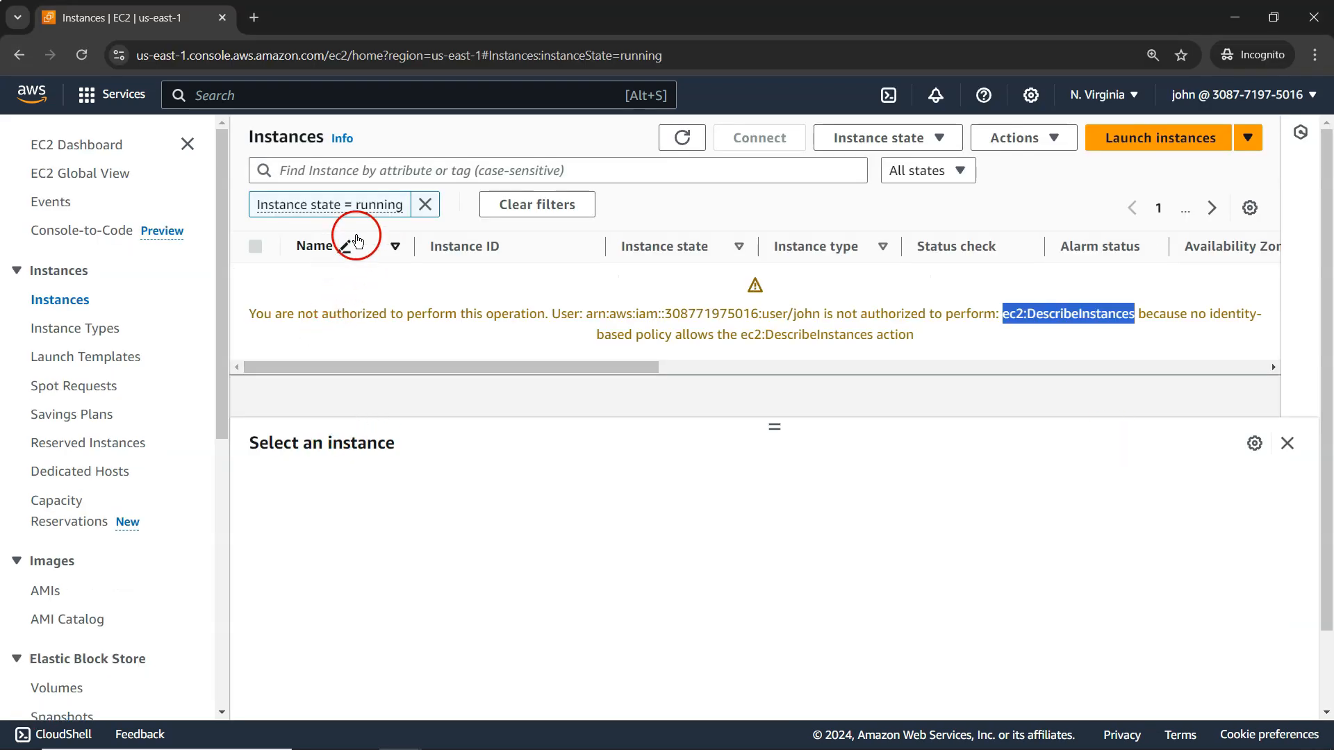
pyautogui.click(682, 141)
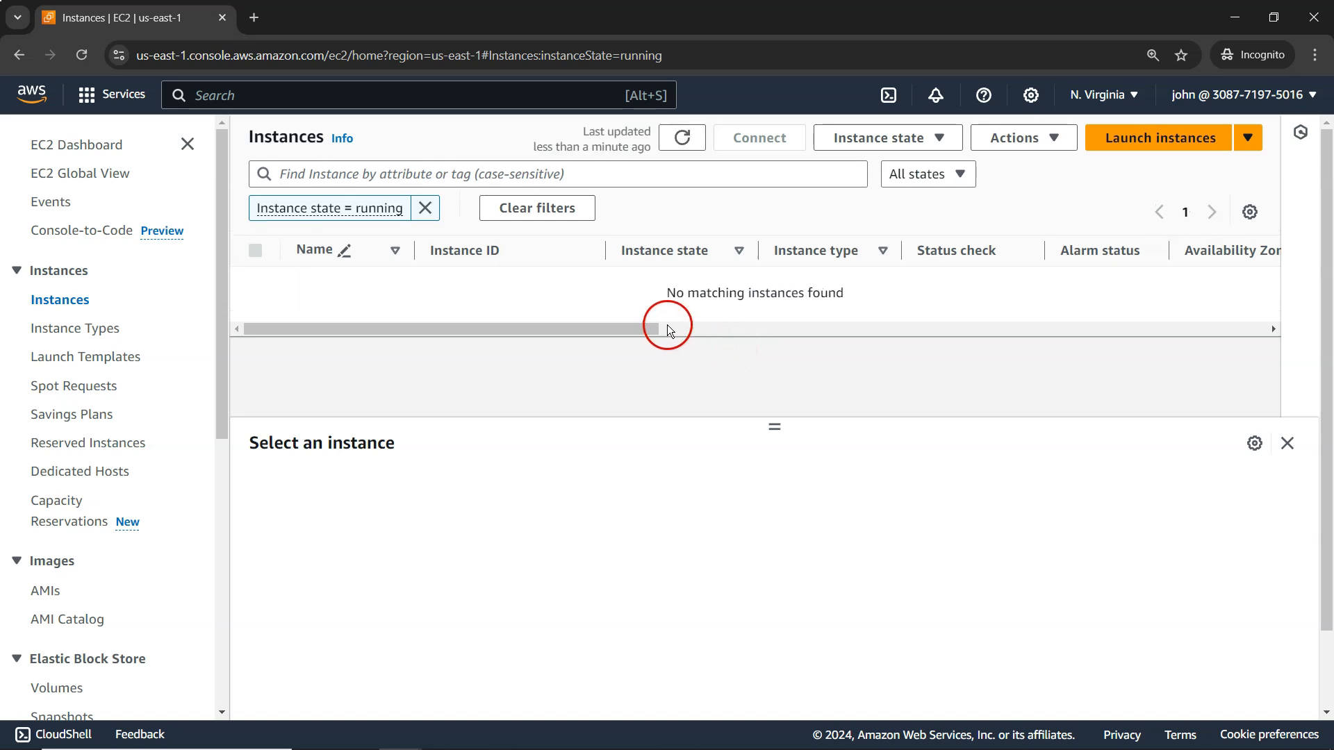
pyautogui.moveTo(665, 297); pyautogui.dragTo(841, 295)
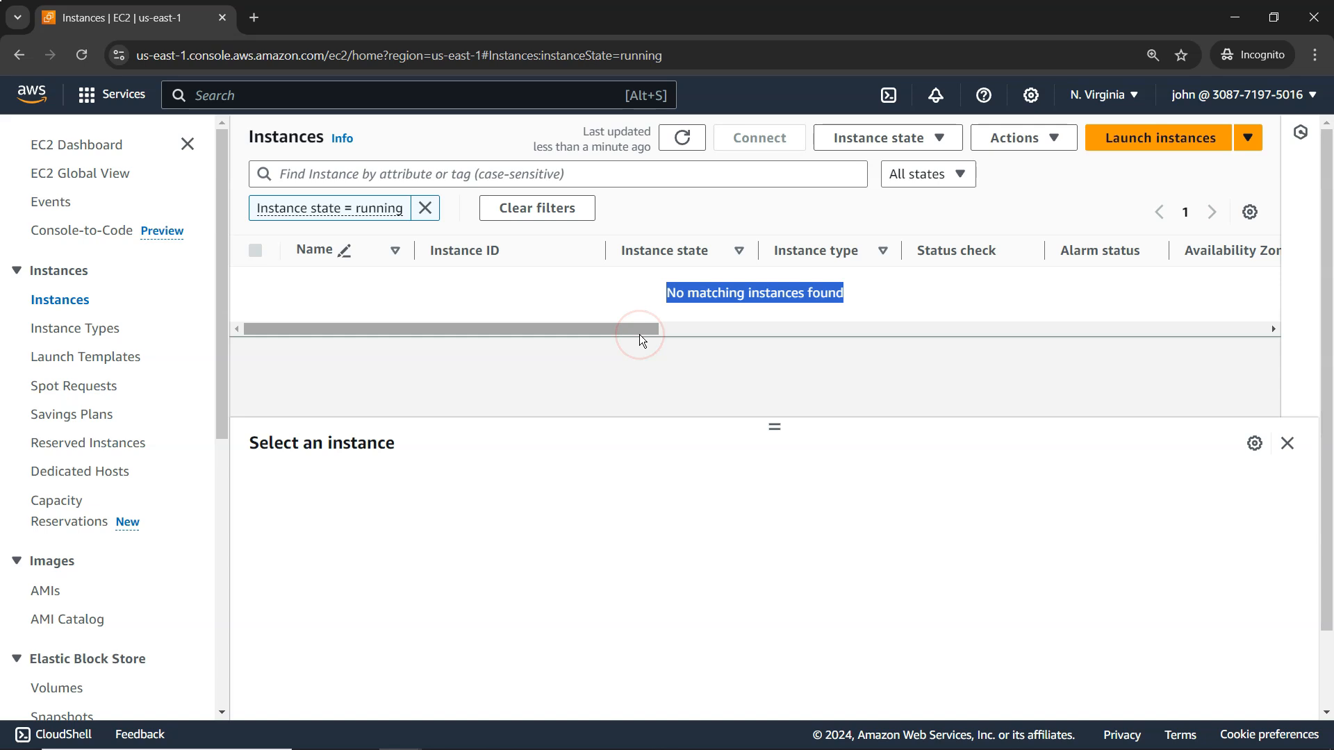
pyautogui.moveTo(628, 331); pyautogui.dragTo(539, 327)
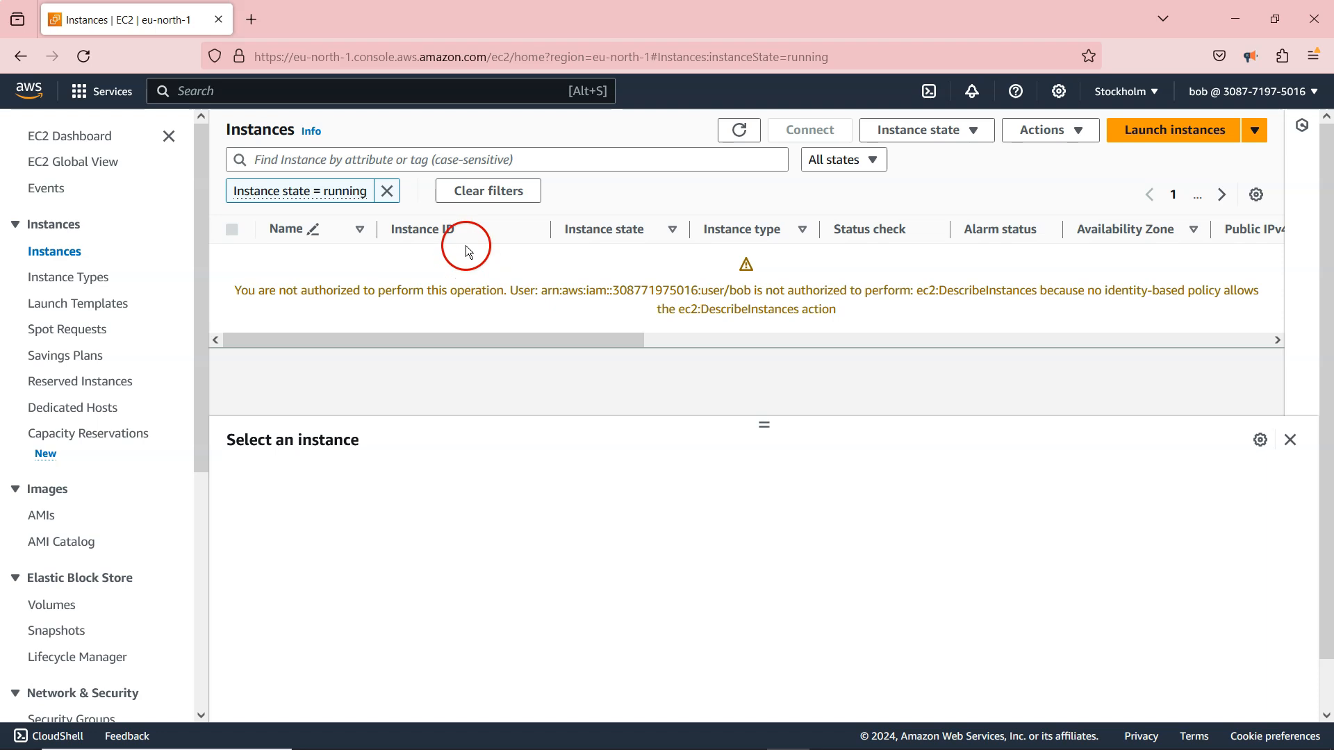
# Switch to the other tester member's Firefox session and refresh the running EC2 instances there.
pyautogui.click(1215, 91)
pyautogui.click(1217, 92)
pyautogui.hotkey('ctrl', '+')
pyautogui.click(687, 136)
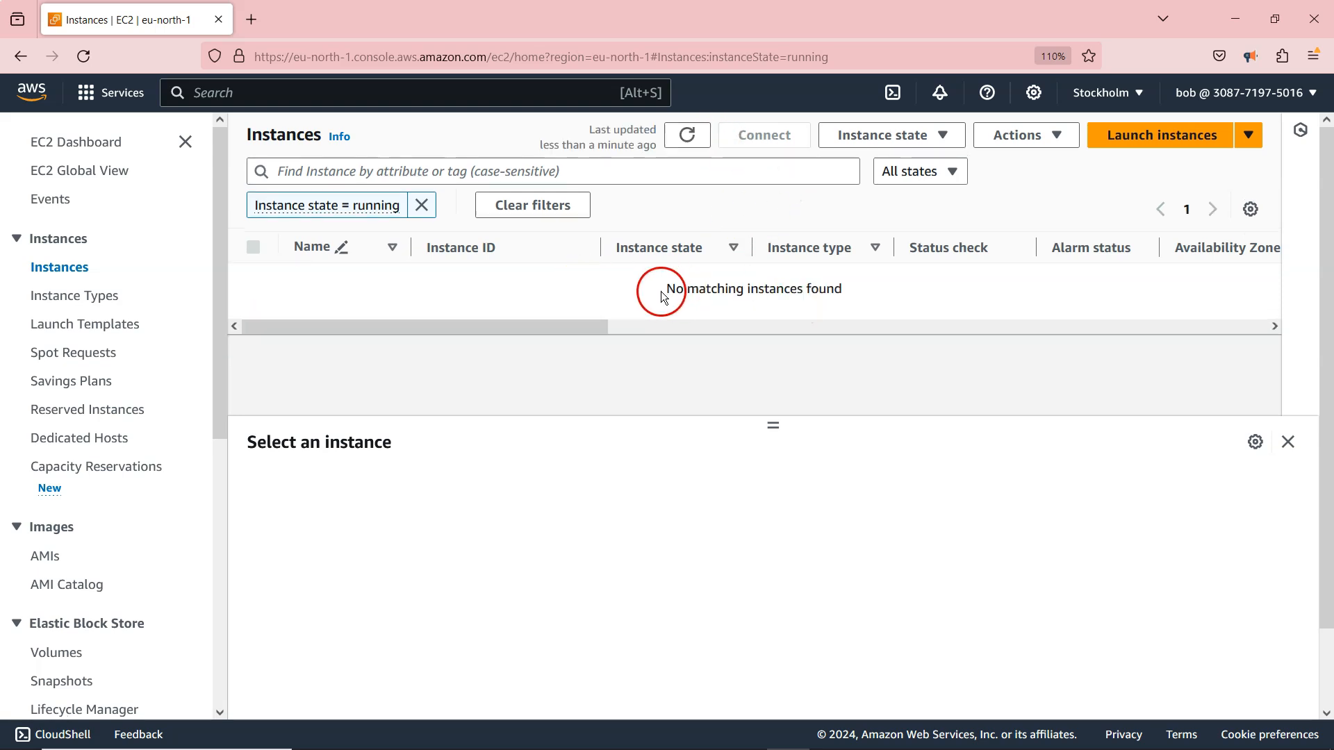
pyautogui.moveTo(583, 331); pyautogui.dragTo(348, 337)
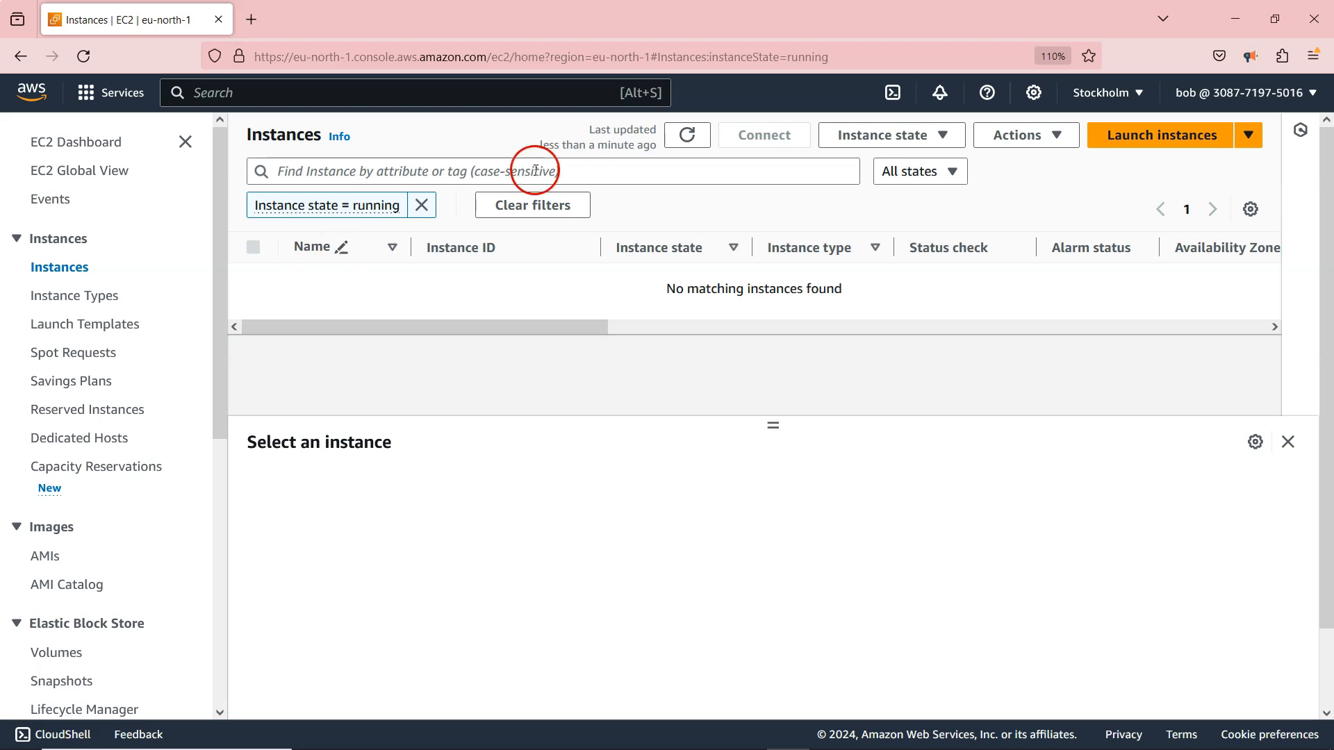
# Return to the administrator's Chrome window and review the tester group's summary and permissions policies.
pyautogui.click(1235, 17)
pyautogui.click(1234, 17)
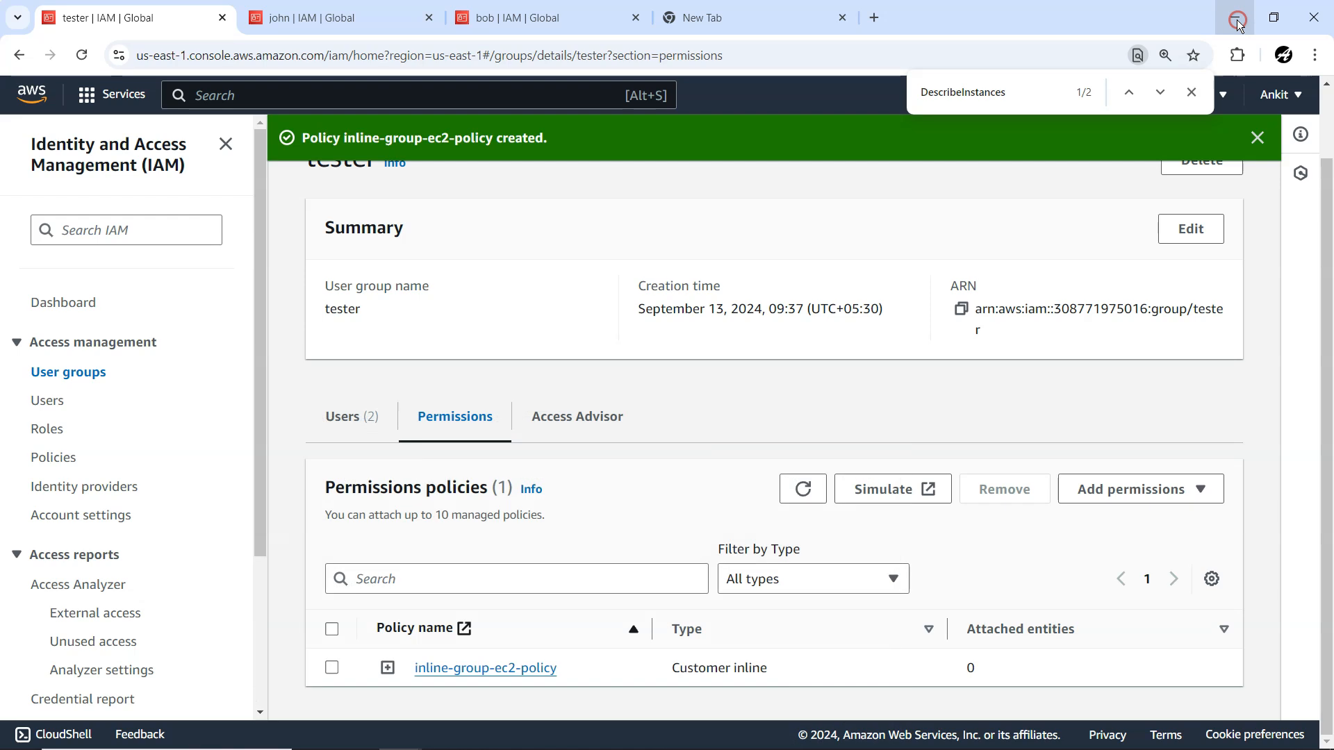
pyautogui.scroll(1, 497, 326)
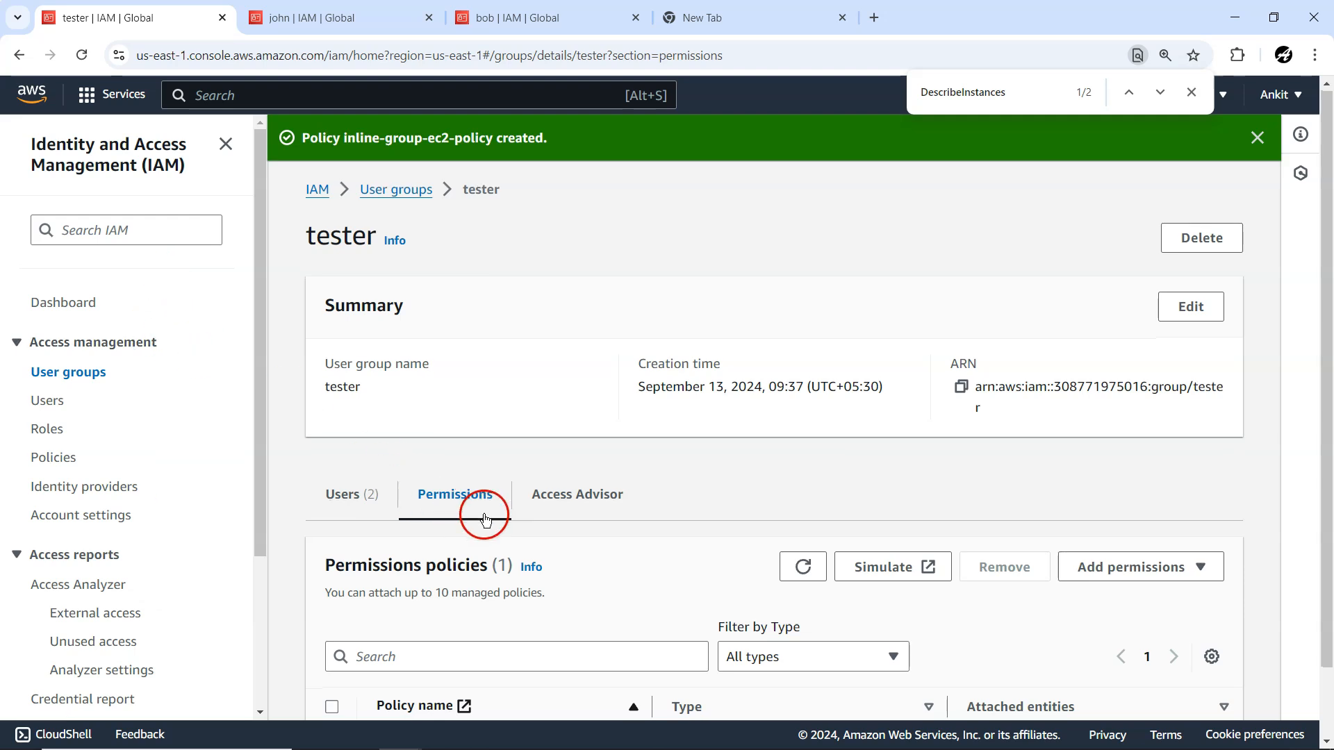
pyautogui.scroll(-1, 470, 521)
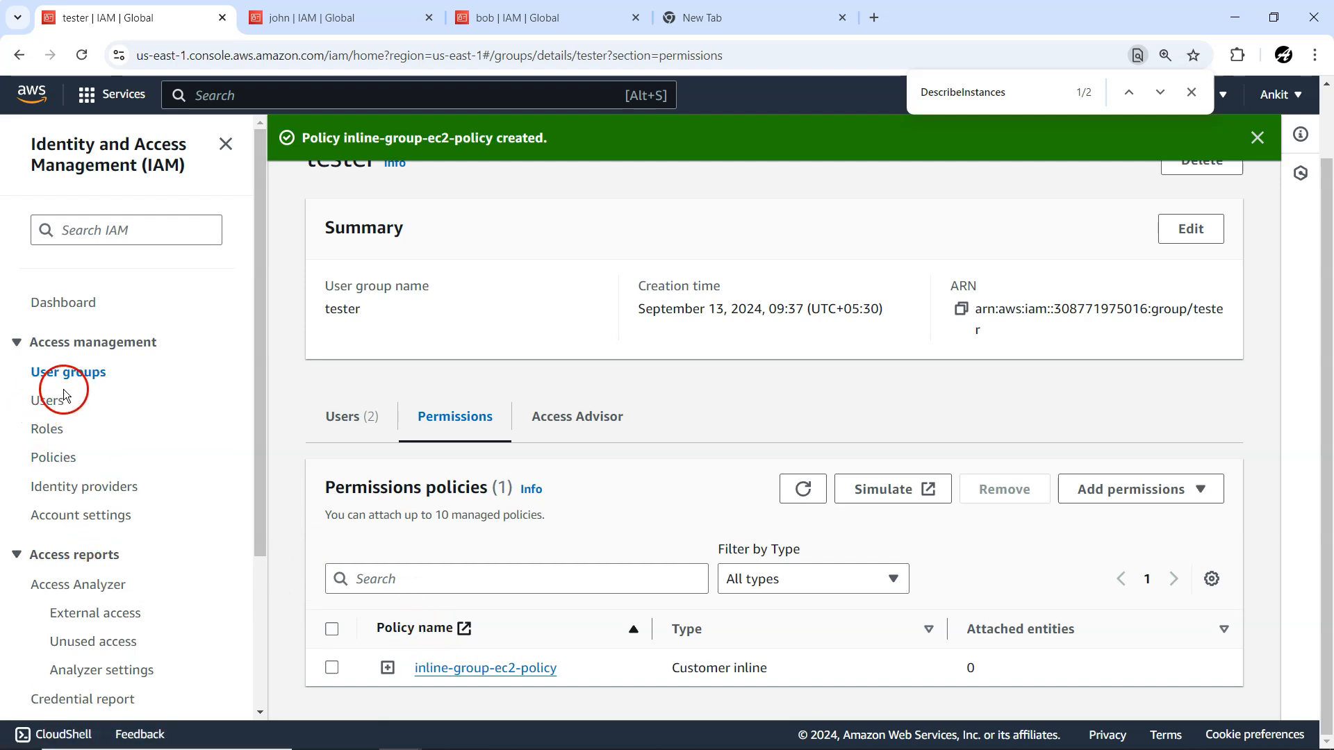
# Open the IAM policies list, search it for S3 and look through the matching policies.
pyautogui.click(54, 457)
pyautogui.scroll(-5, 552, 532)
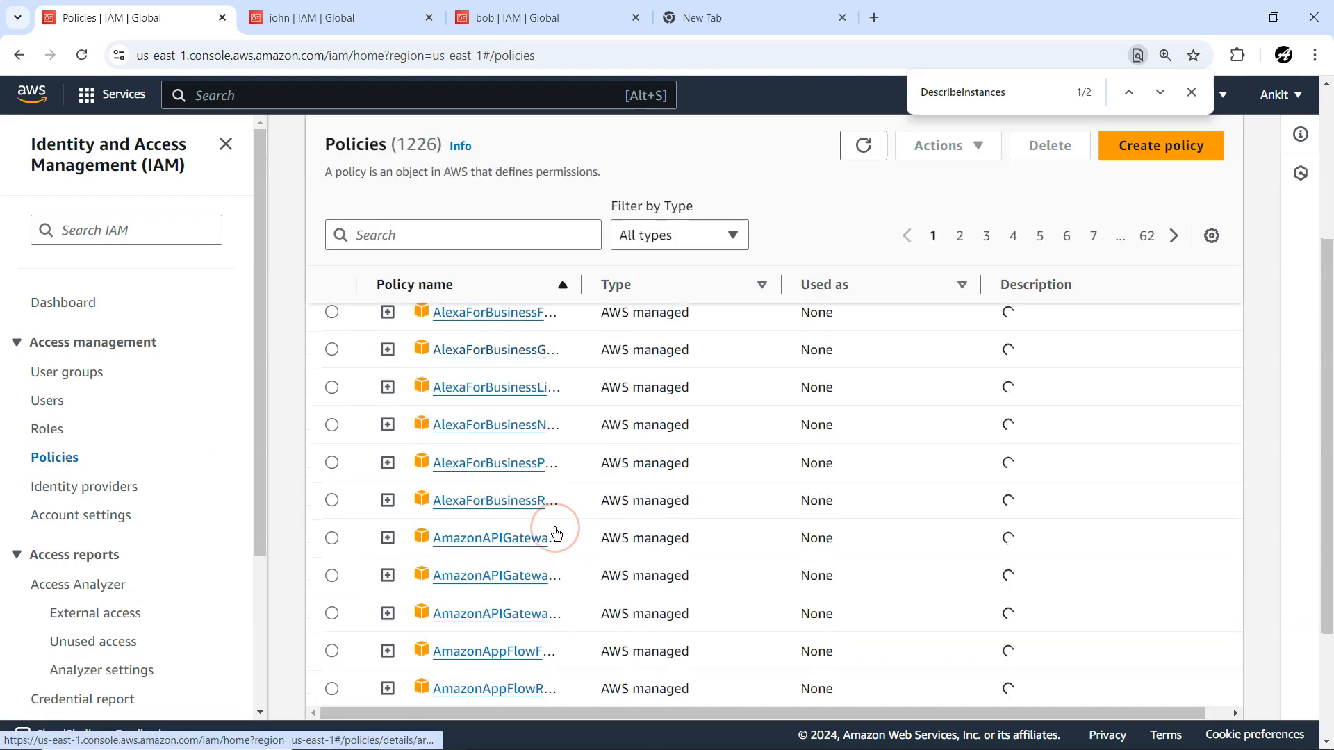
pyautogui.scroll(6, 556, 529)
pyautogui.click(409, 292)
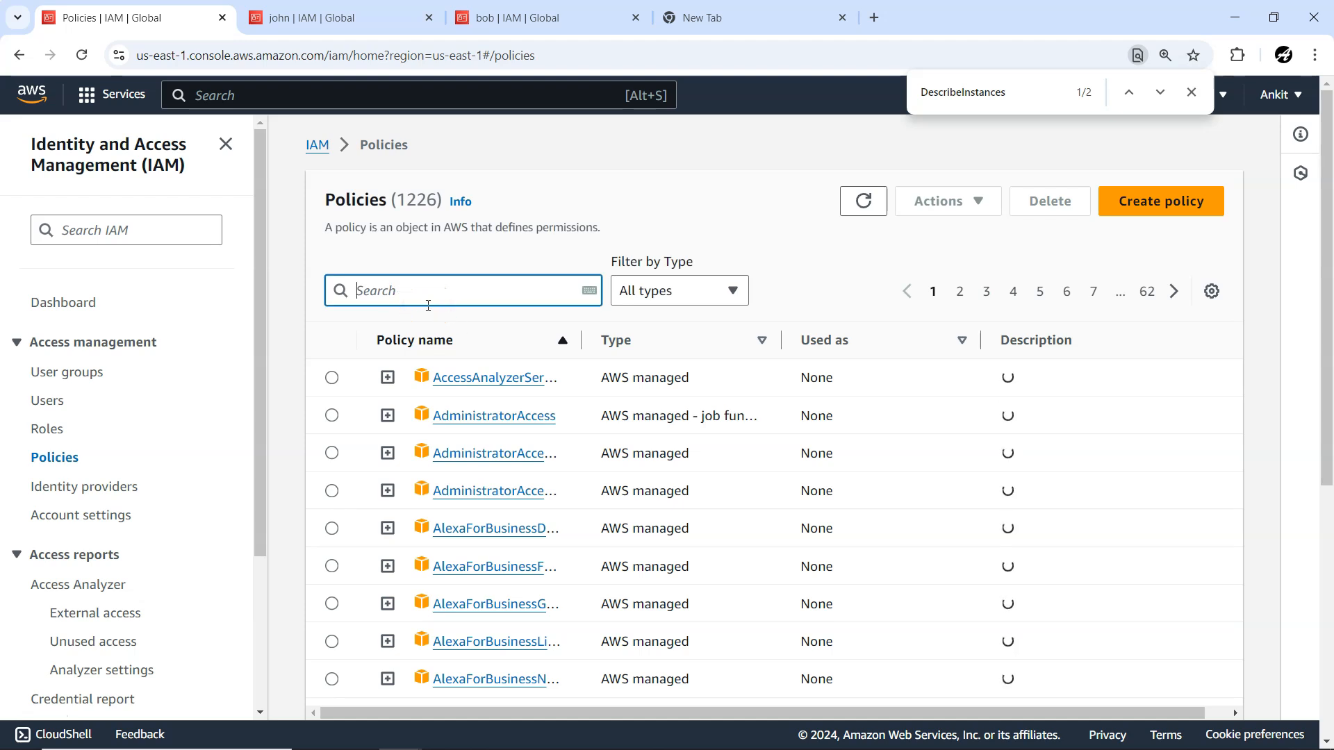
pyautogui.write('S3')
pyautogui.scroll(-1, 587, 458)
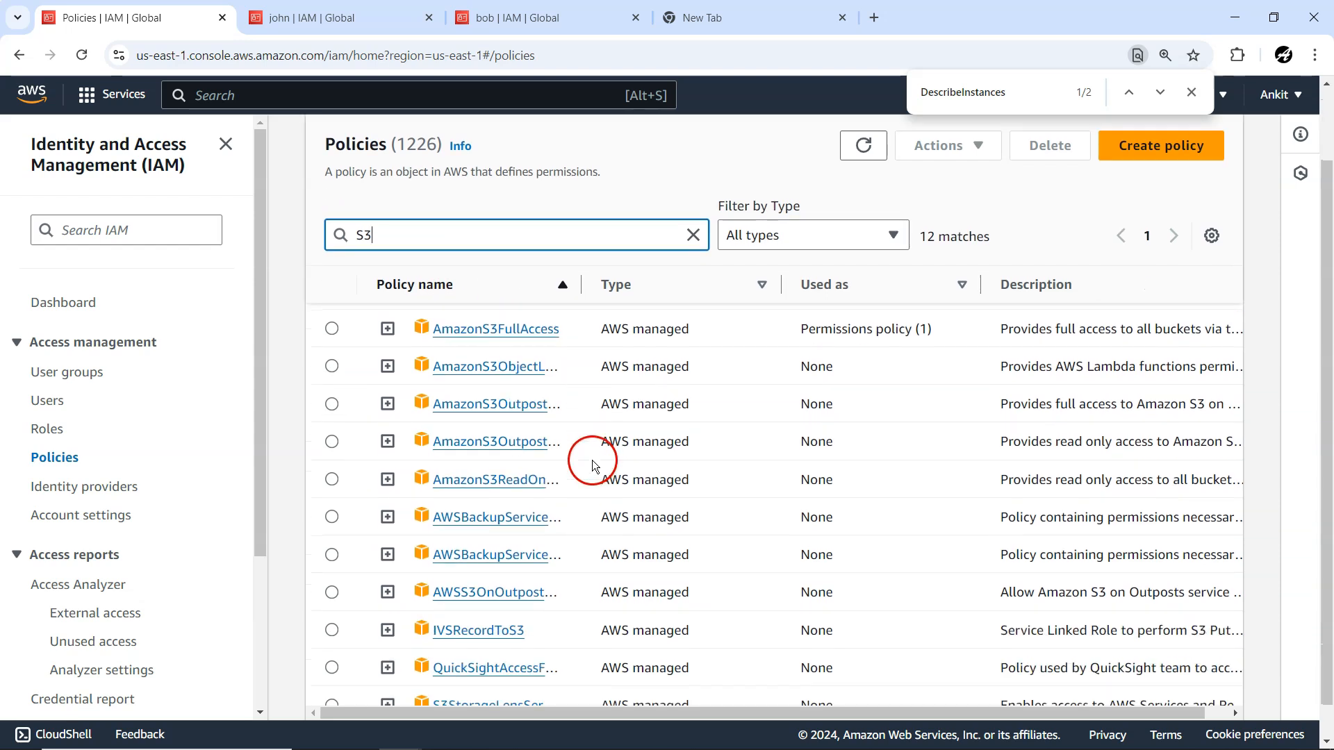
pyautogui.scroll(-1, 574, 526)
pyautogui.scroll(2, 574, 527)
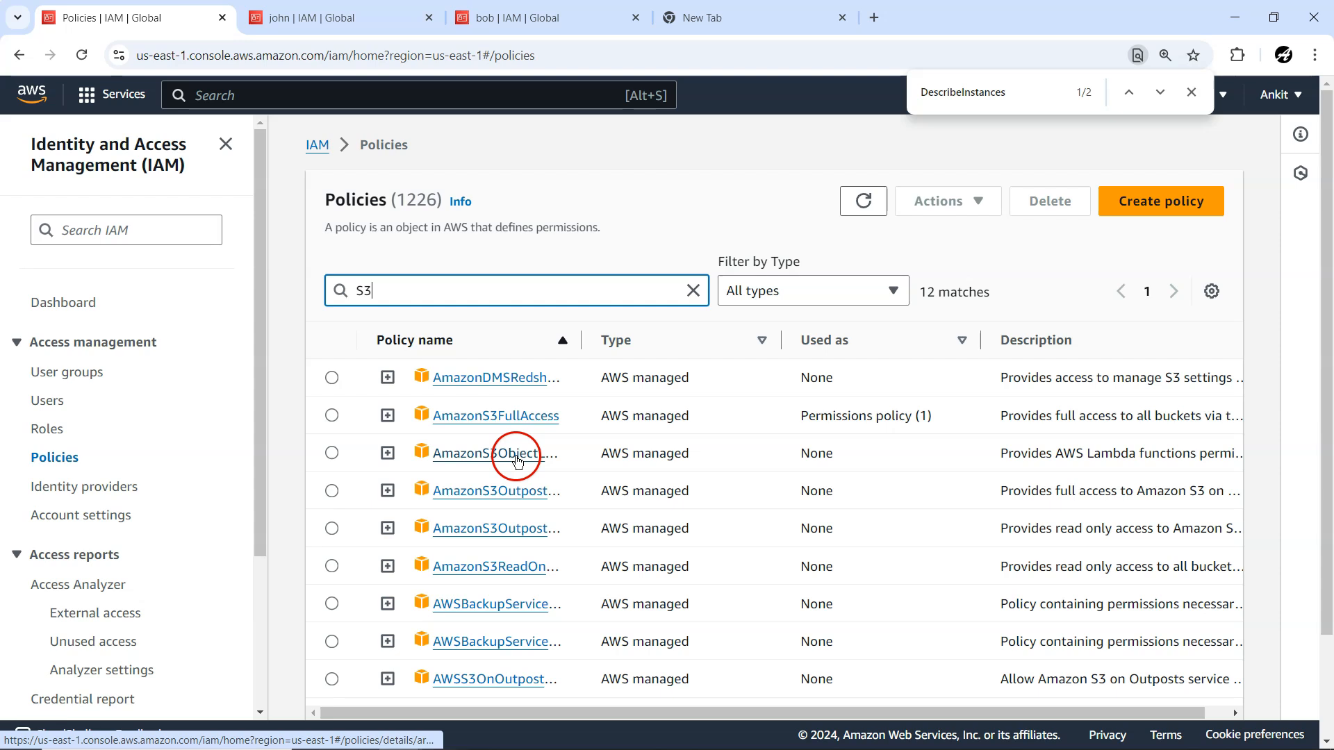
# Expand AmazonS3ObjectLambdaExecutionRolePolicy and examine its JSON statement.
pyautogui.click(386, 453)
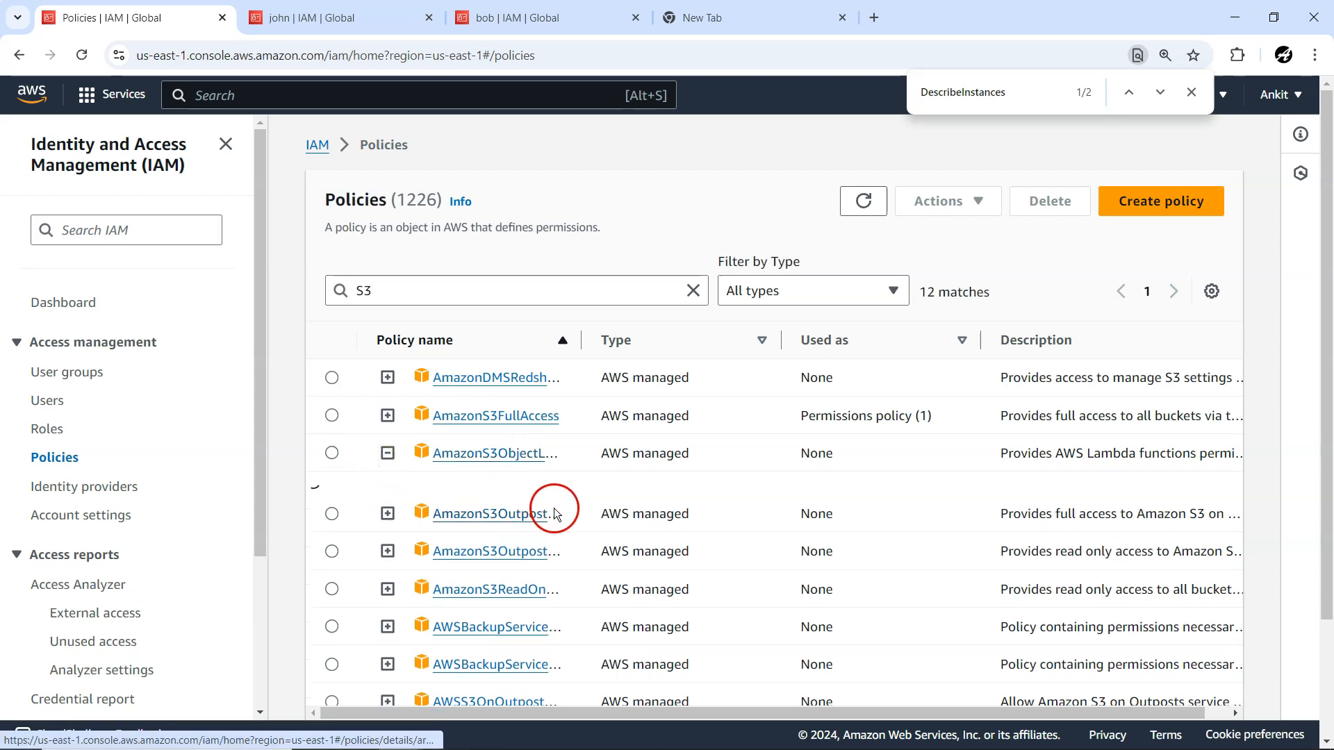
pyautogui.scroll(-3, 550, 507)
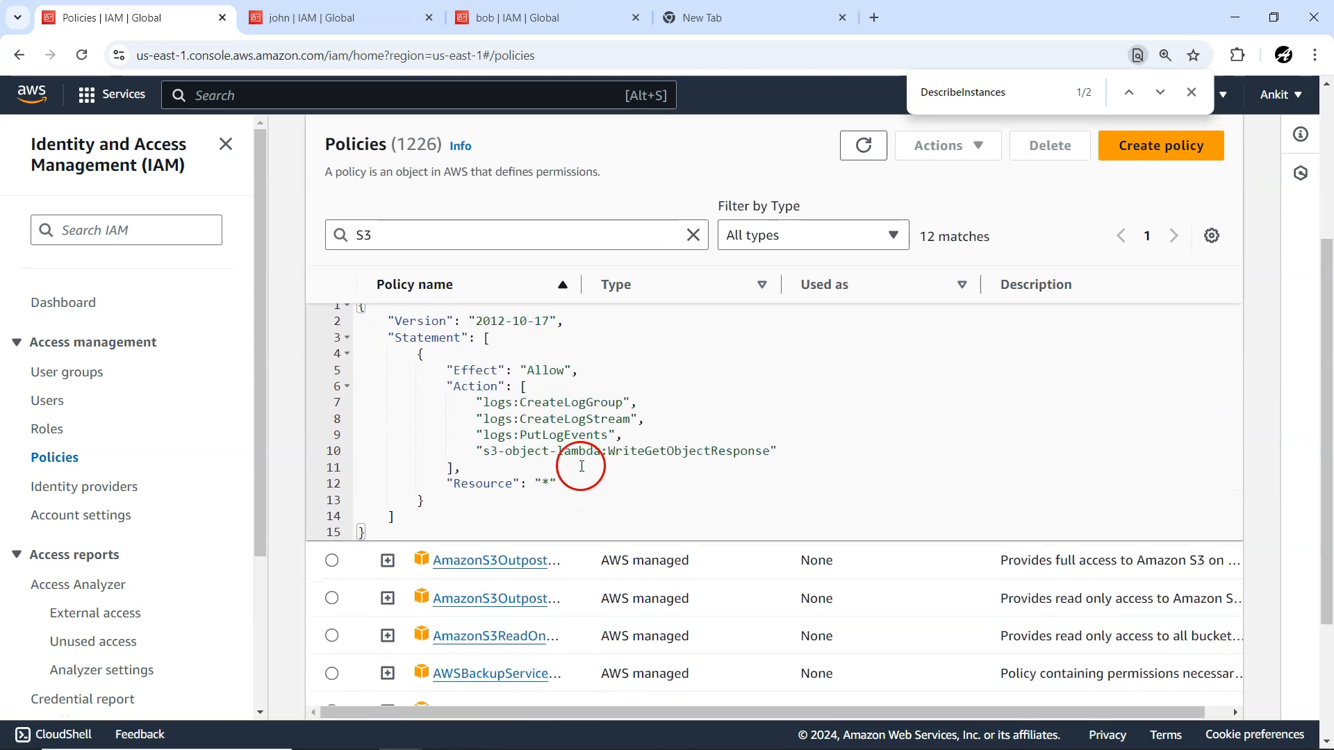
pyautogui.scroll(1, 589, 458)
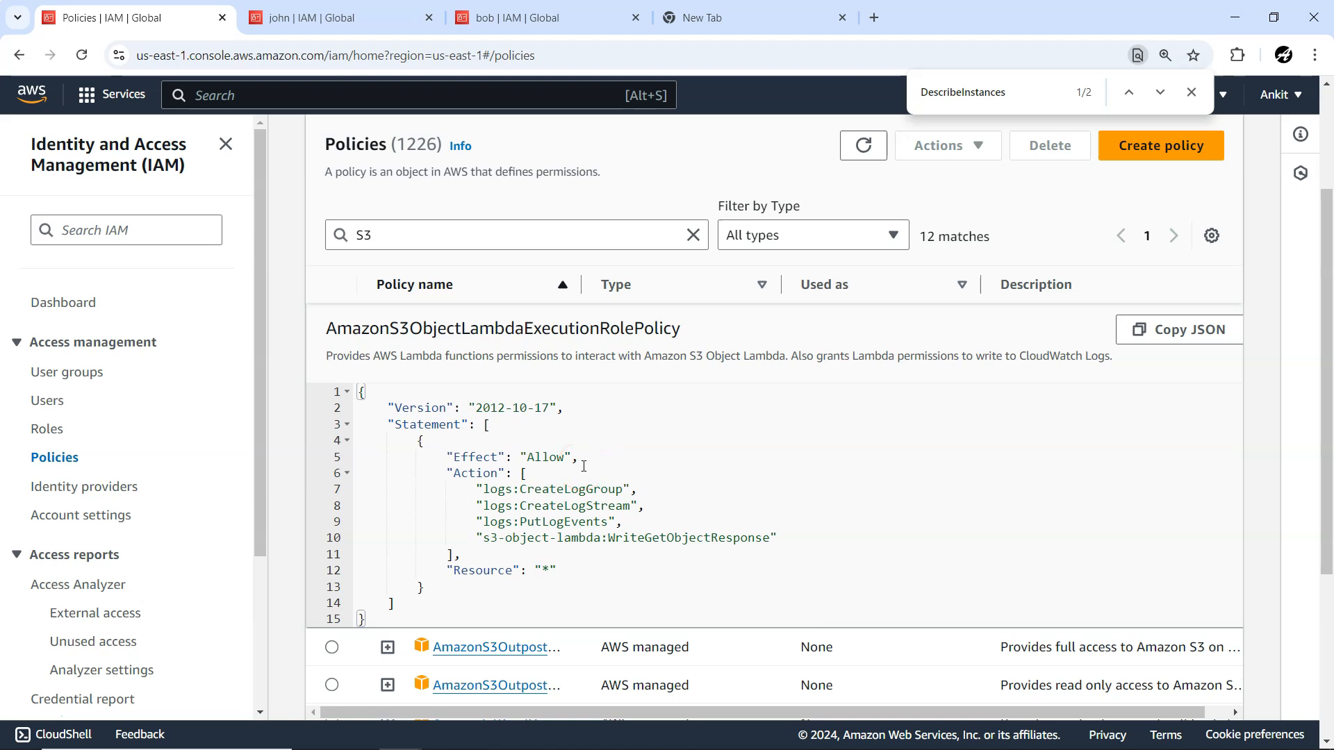
pyautogui.scroll(3, 583, 466)
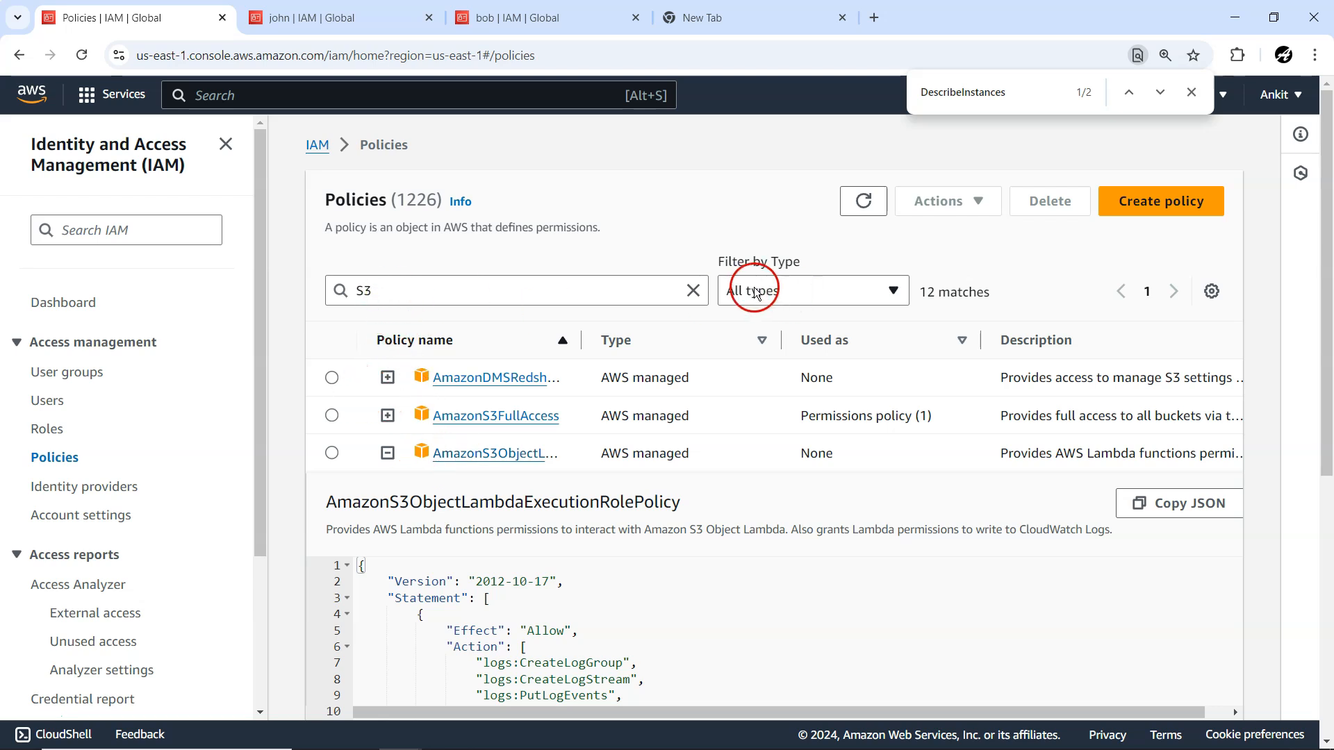
# Clear the S3 policy search and look over the full policies list.
pyautogui.click(693, 290)
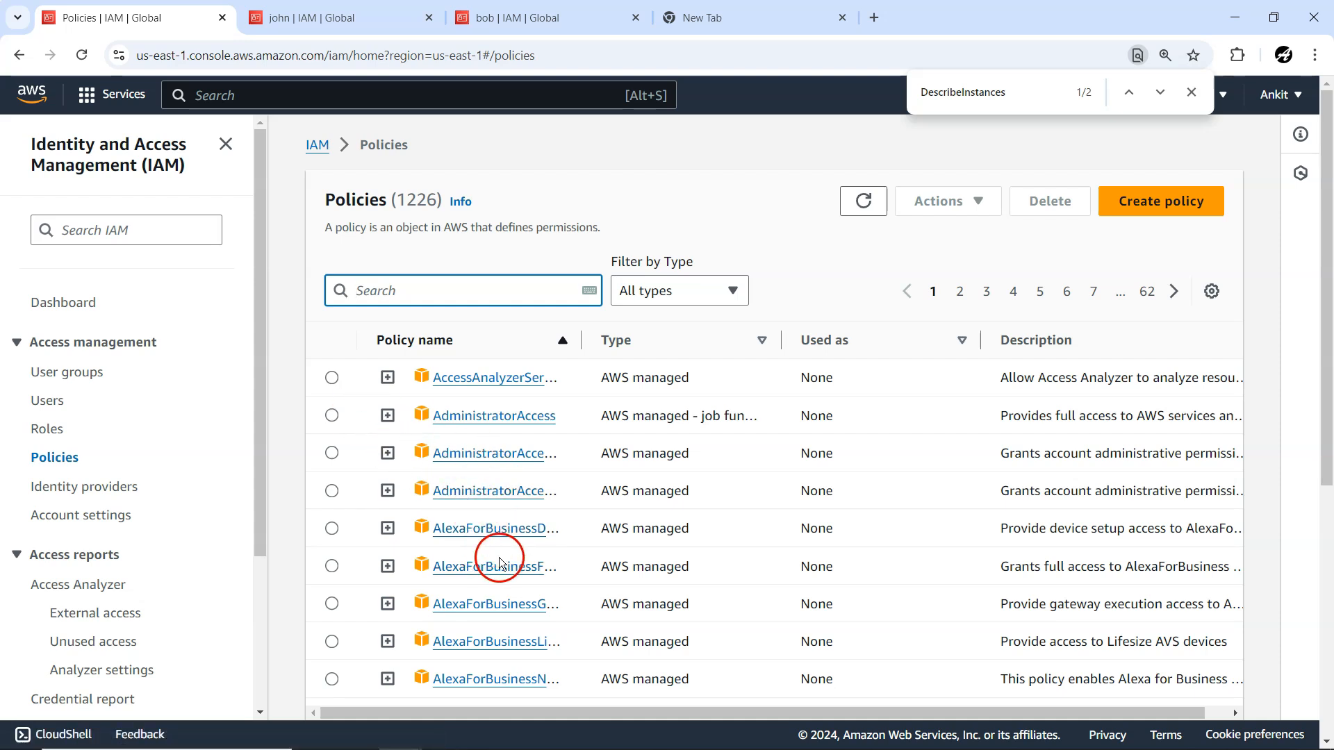
pyautogui.scroll(-2, 490, 555)
pyautogui.scroll(2, 501, 550)
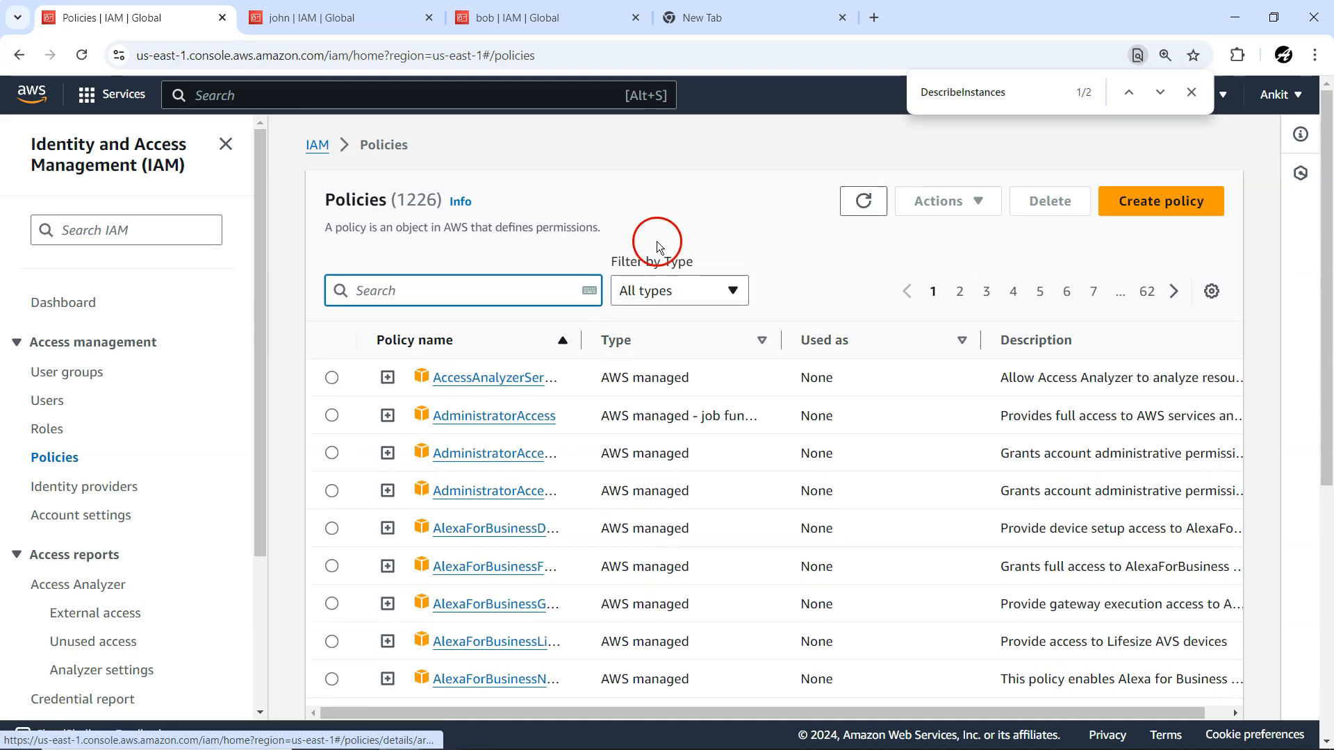
# Filter the policies list to the AWS managed job function type and read through the Billing policy's JSON.
pyautogui.click(671, 290)
pyautogui.click(707, 385)
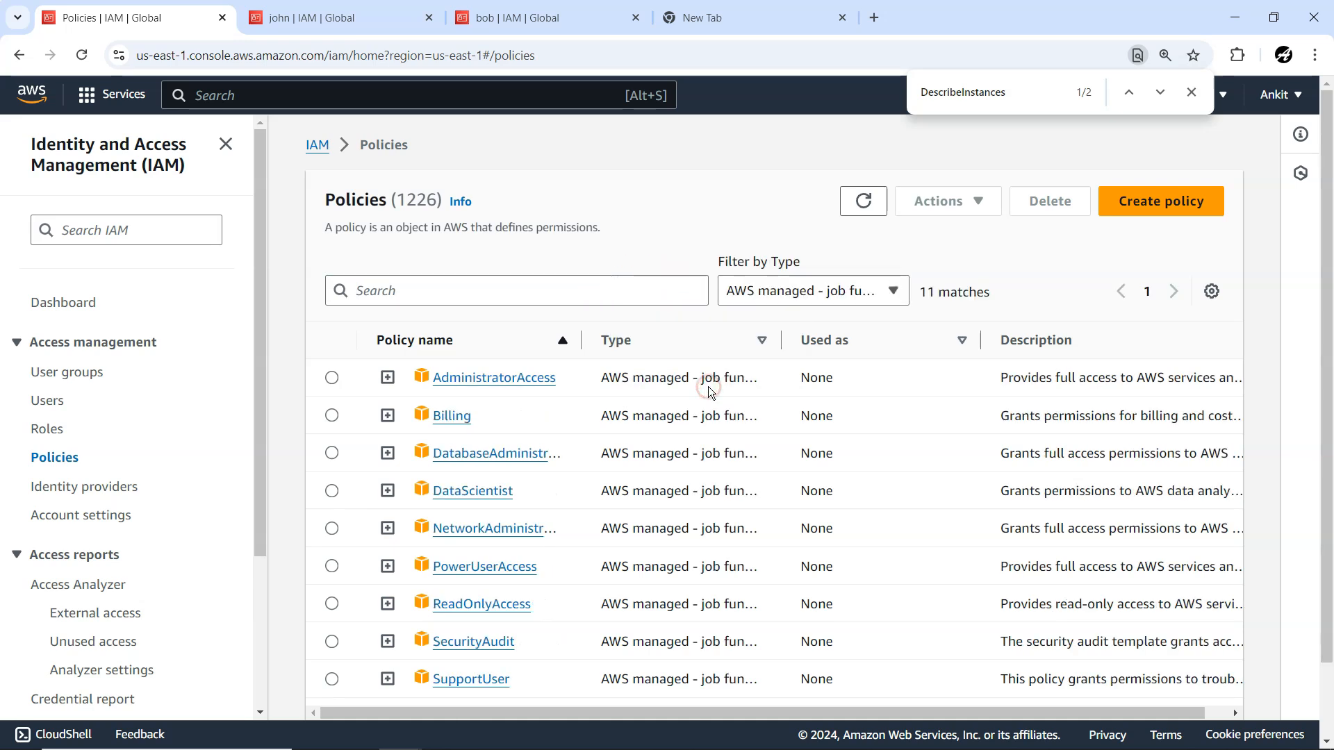
pyautogui.click(387, 415)
pyautogui.scroll(-4, 585, 514)
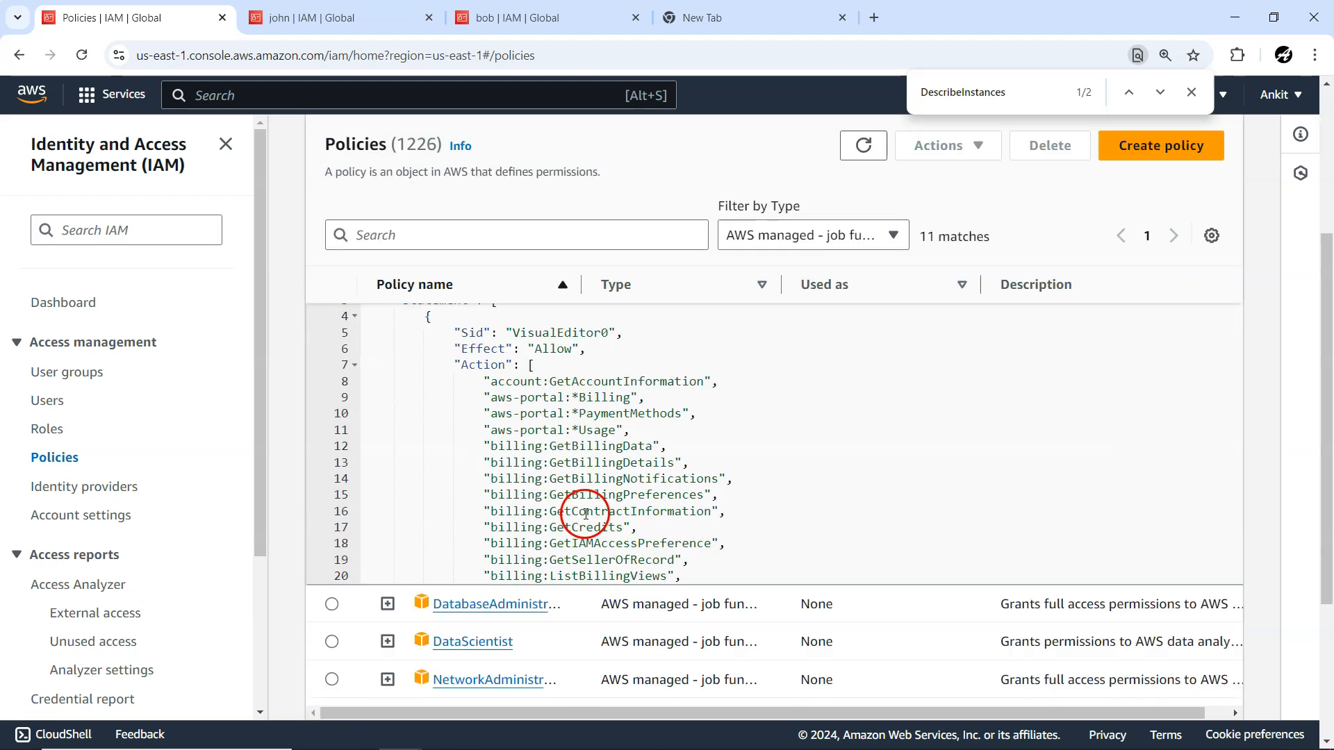
pyautogui.scroll(-5, 584, 486)
pyautogui.scroll(-15, 582, 487)
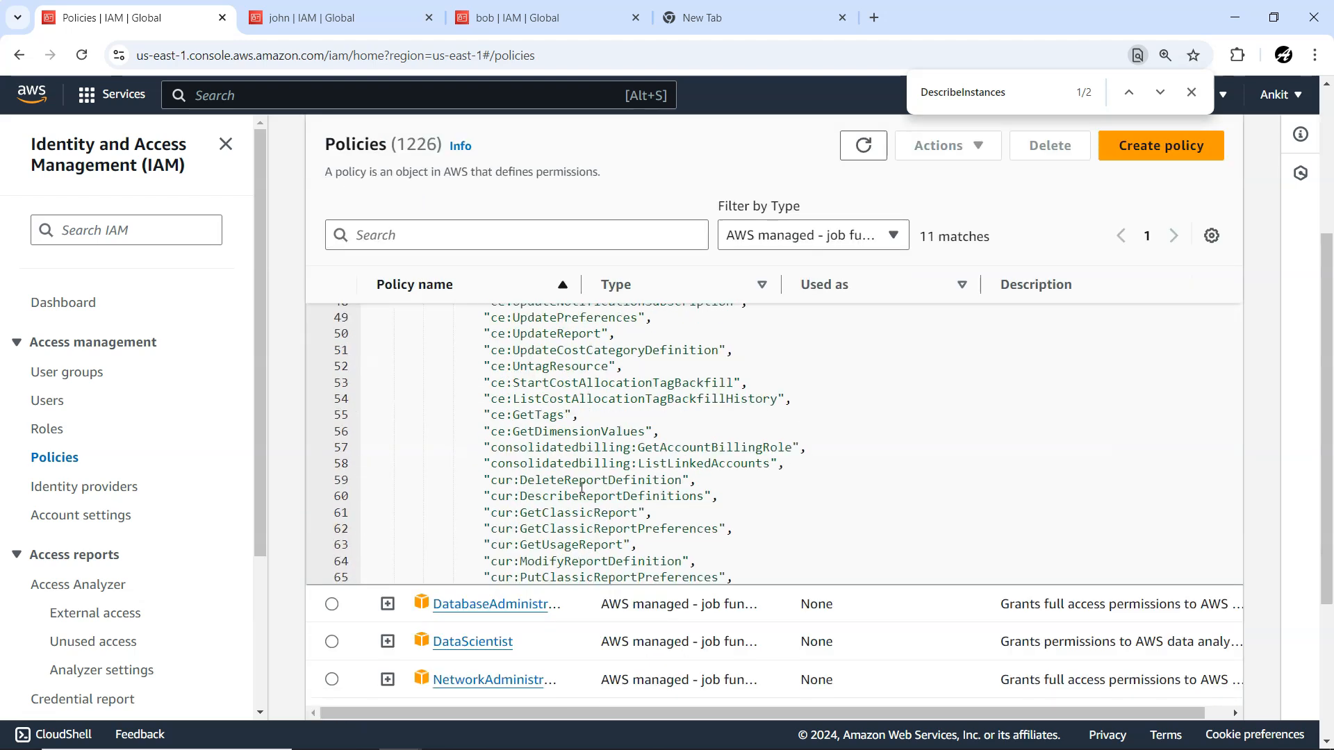
pyautogui.scroll(-2, 582, 488)
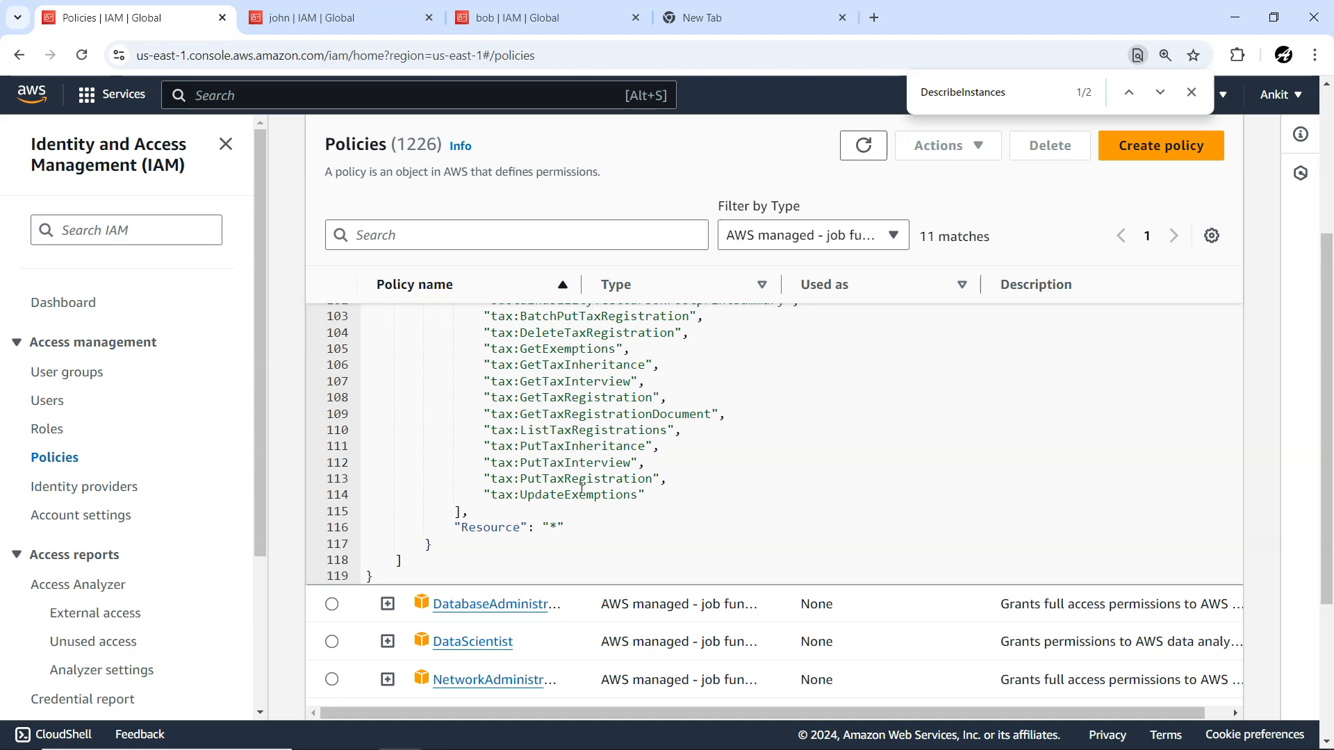
pyautogui.scroll(-3, 571, 592)
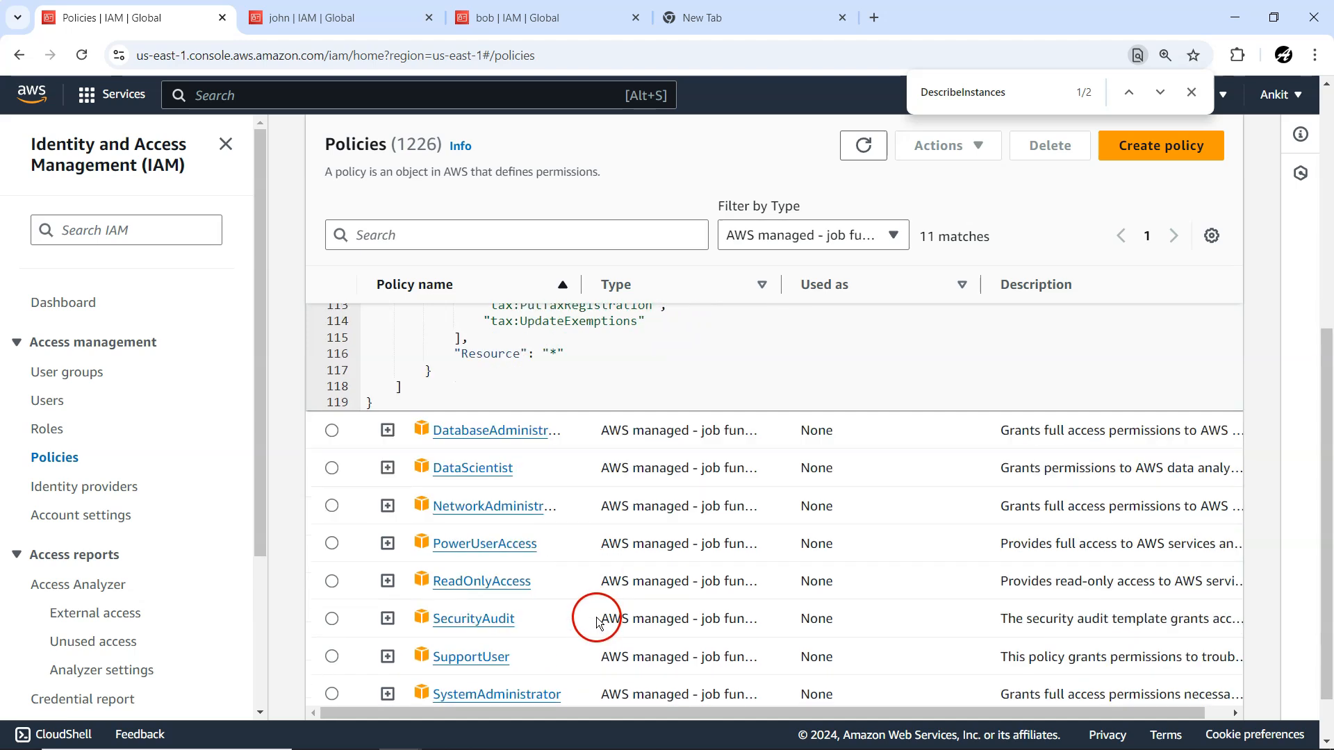
# Expand the DatabaseAdministrator policy, look through its JSON actions and copy the policy JSON.
pyautogui.click(386, 430)
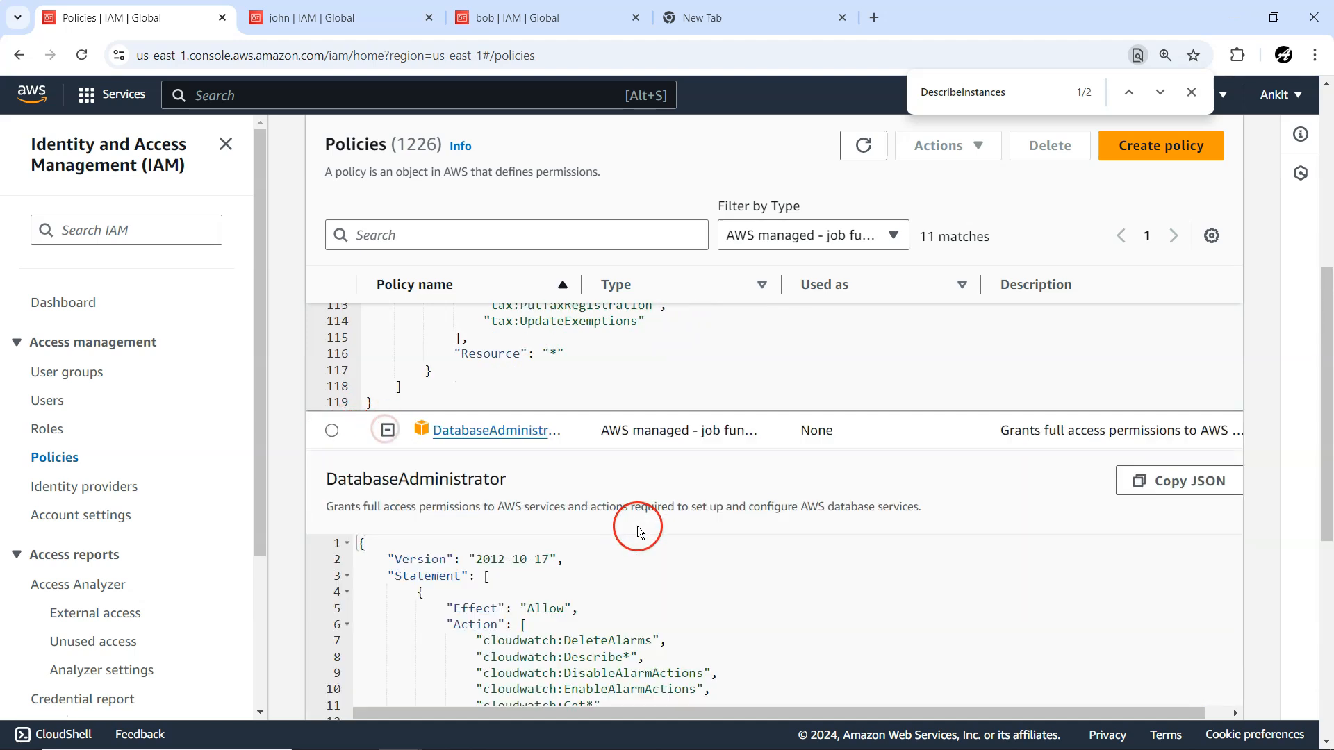
pyautogui.scroll(-1, 634, 530)
pyautogui.scroll(-3, 637, 527)
pyautogui.scroll(-10, 596, 473)
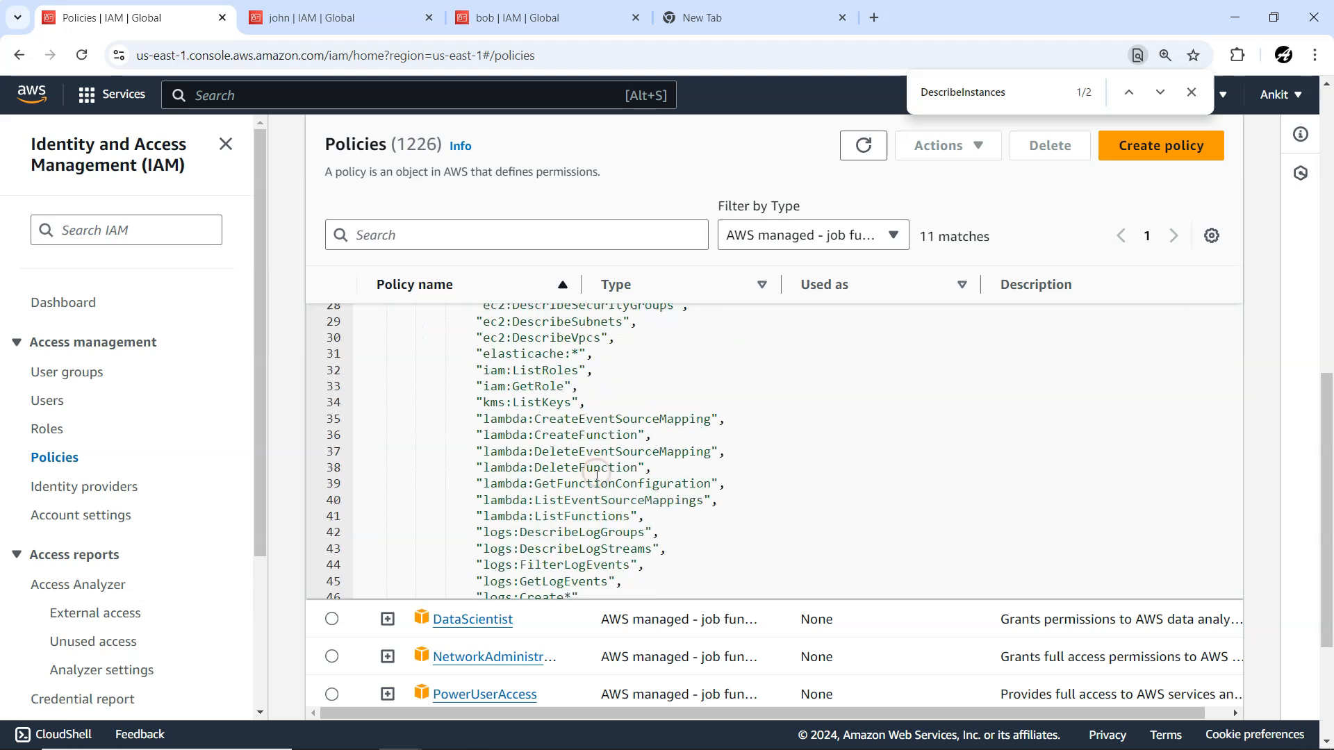
pyautogui.scroll(10, 597, 476)
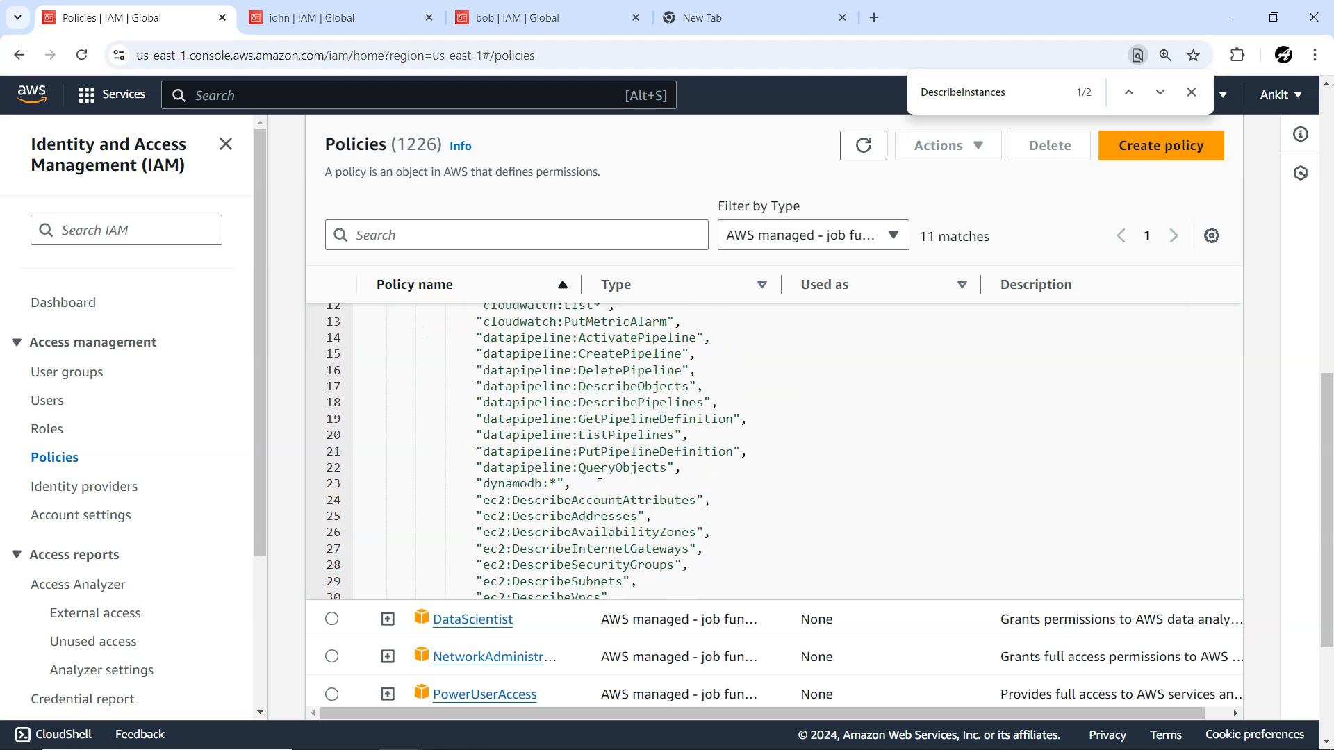
pyautogui.click(542, 415)
pyautogui.scroll(7, 544, 399)
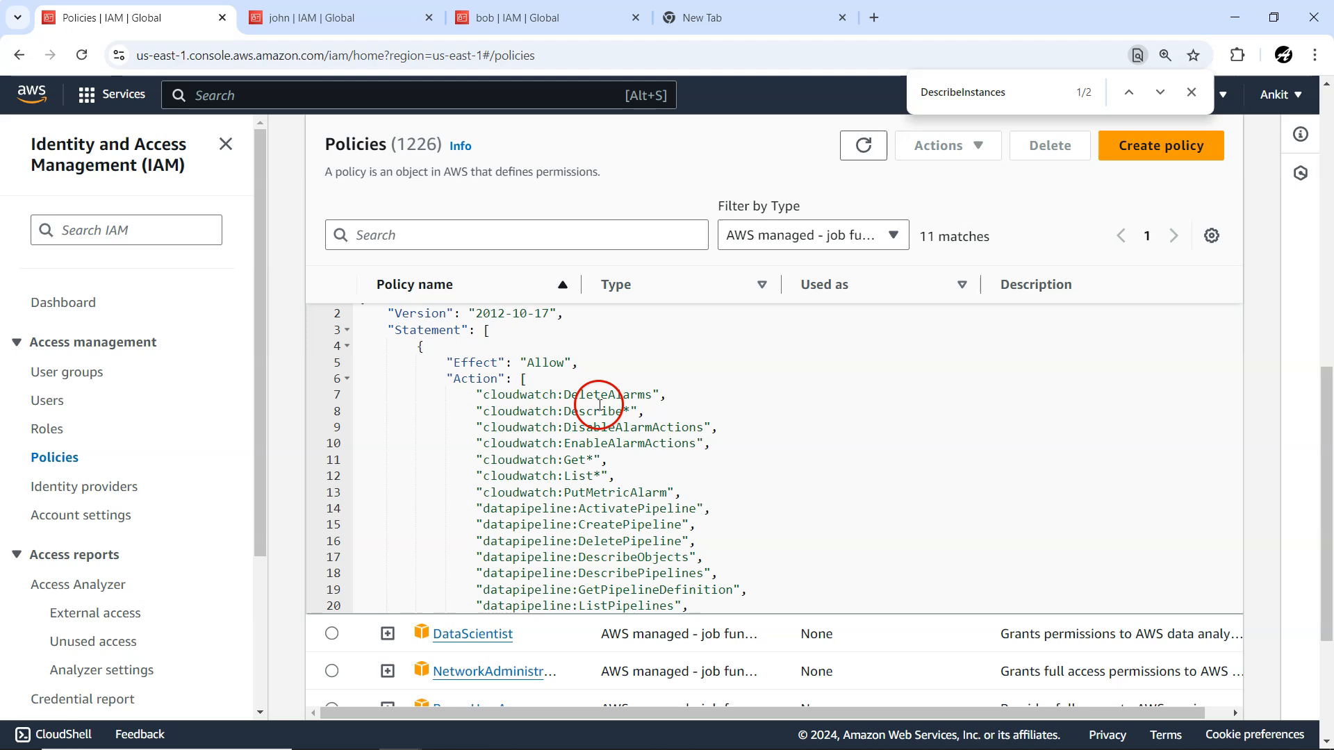
pyautogui.scroll(-1, 585, 521)
pyautogui.scroll(-1, 740, 586)
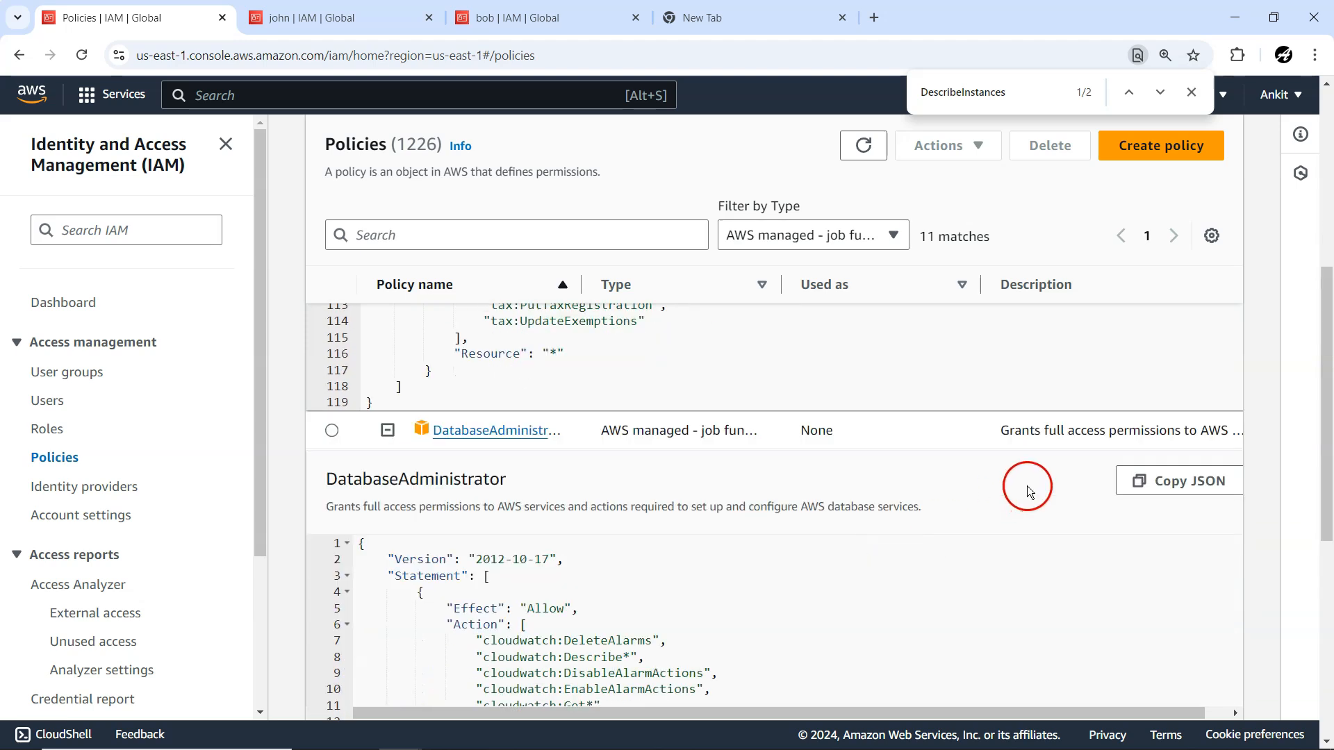
pyautogui.click(1136, 480)
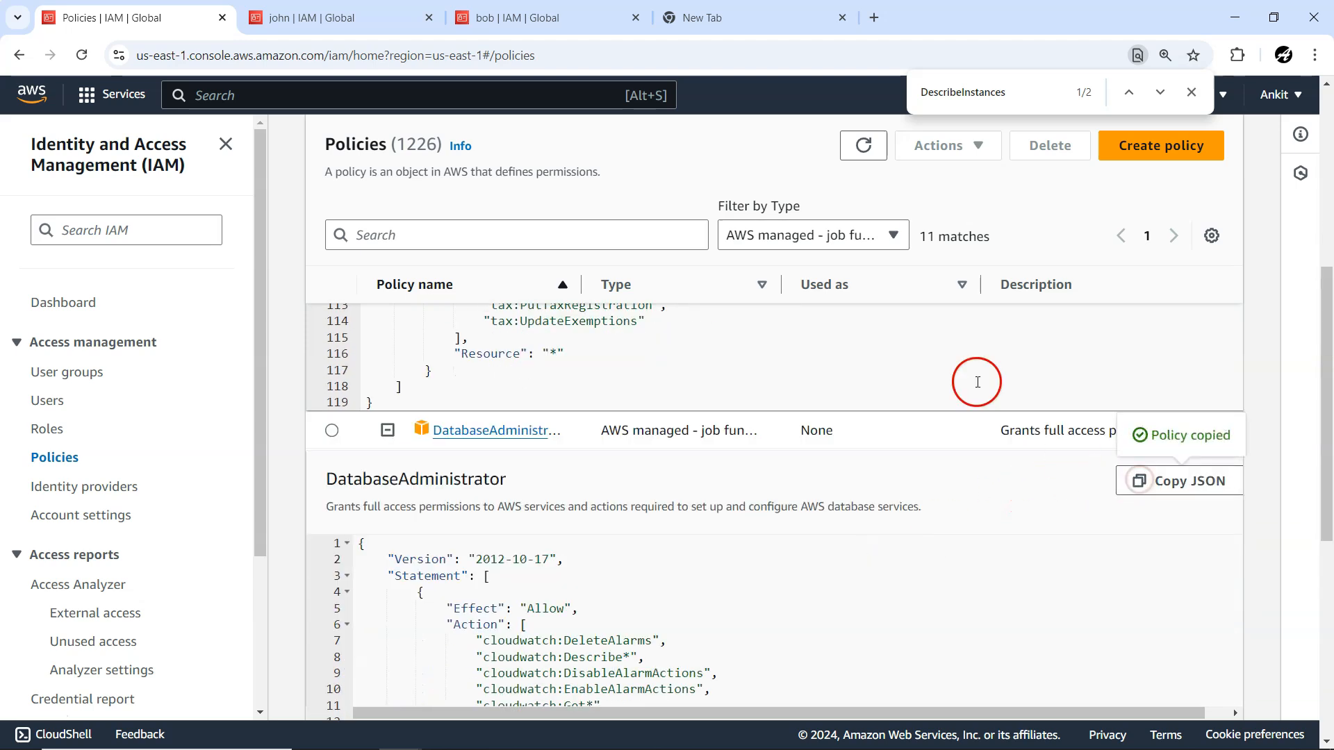
# In the empty browser tab, search Google for "json editor online" and open the JSON Editor Online site.
pyautogui.click(719, 17)
pyautogui.click(722, 45)
pyautogui.write('json edi')
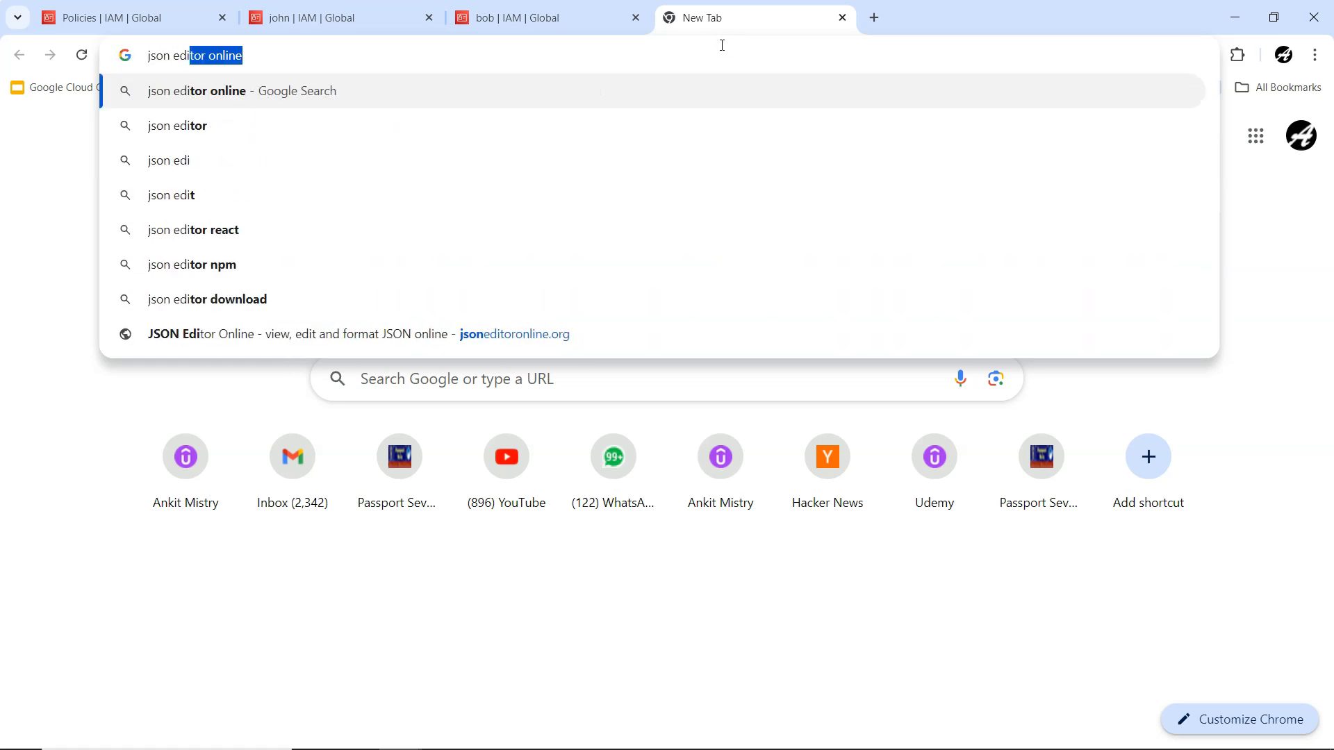
pyautogui.press('Return')
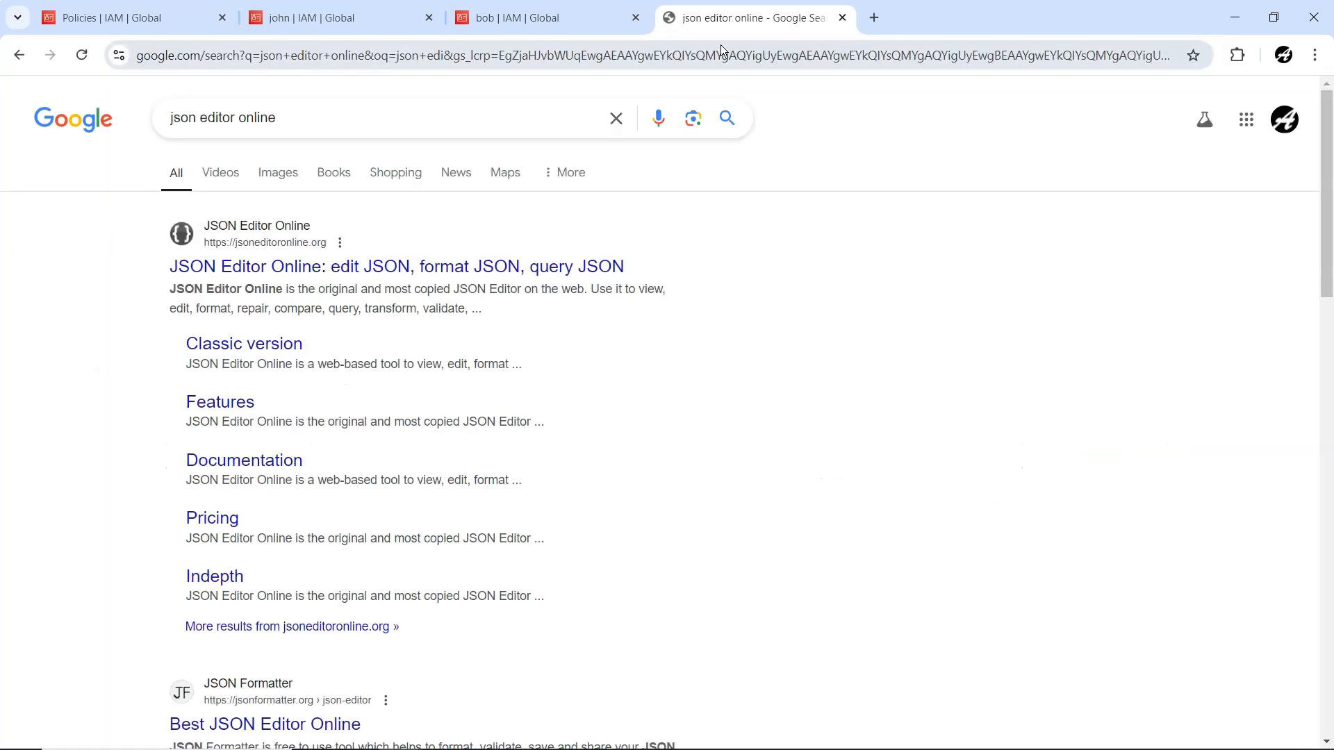
pyautogui.click(399, 271)
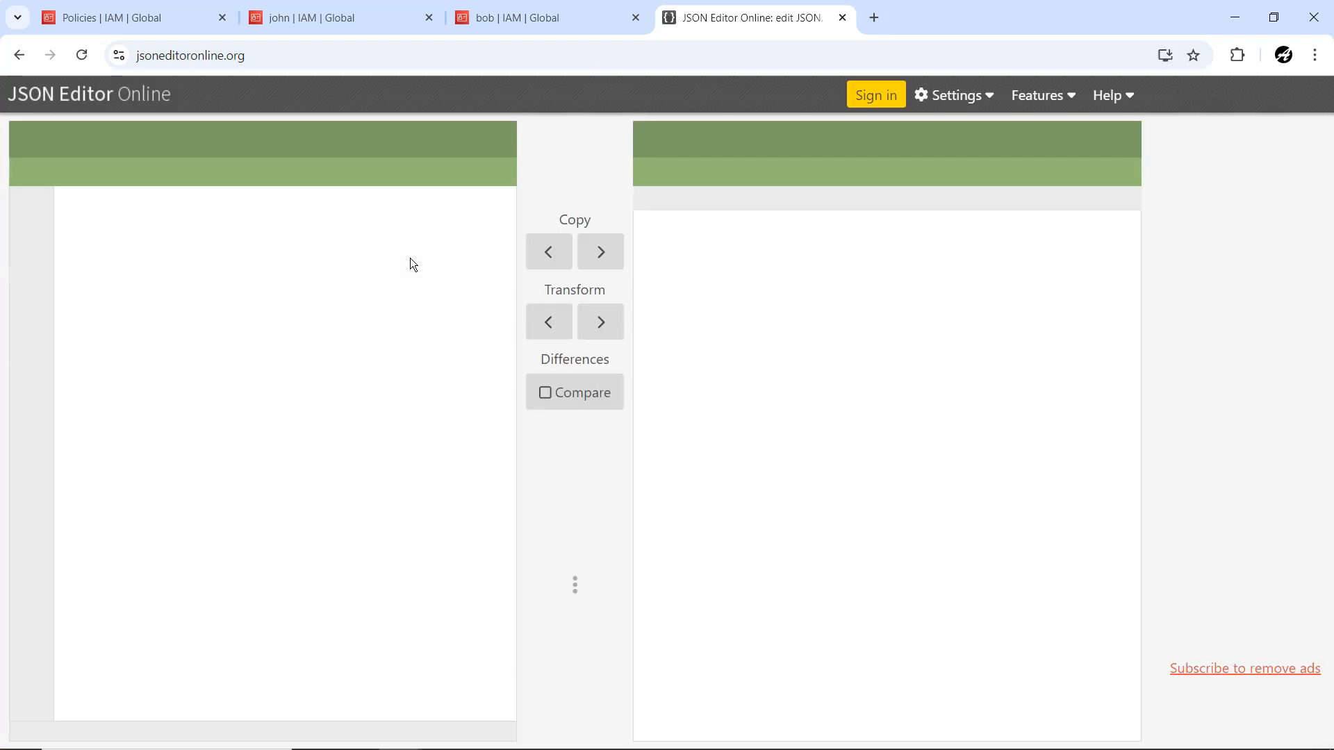
# Replace the sample JSON with the copied DatabaseAdministrator policy and copy the document over to the tree view.
pyautogui.click(353, 289)
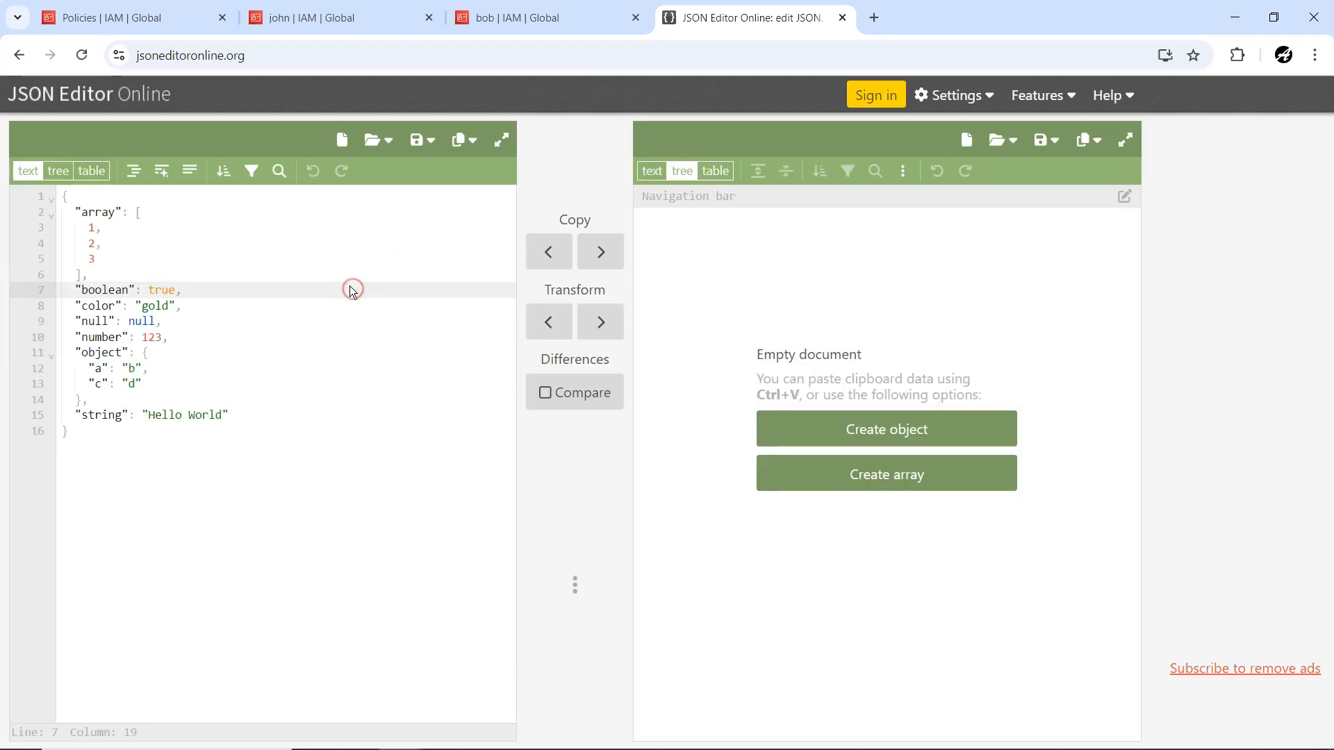
pyautogui.hotkey('ctrl', 'a')
pyautogui.hotkey('ctrl', 'v')
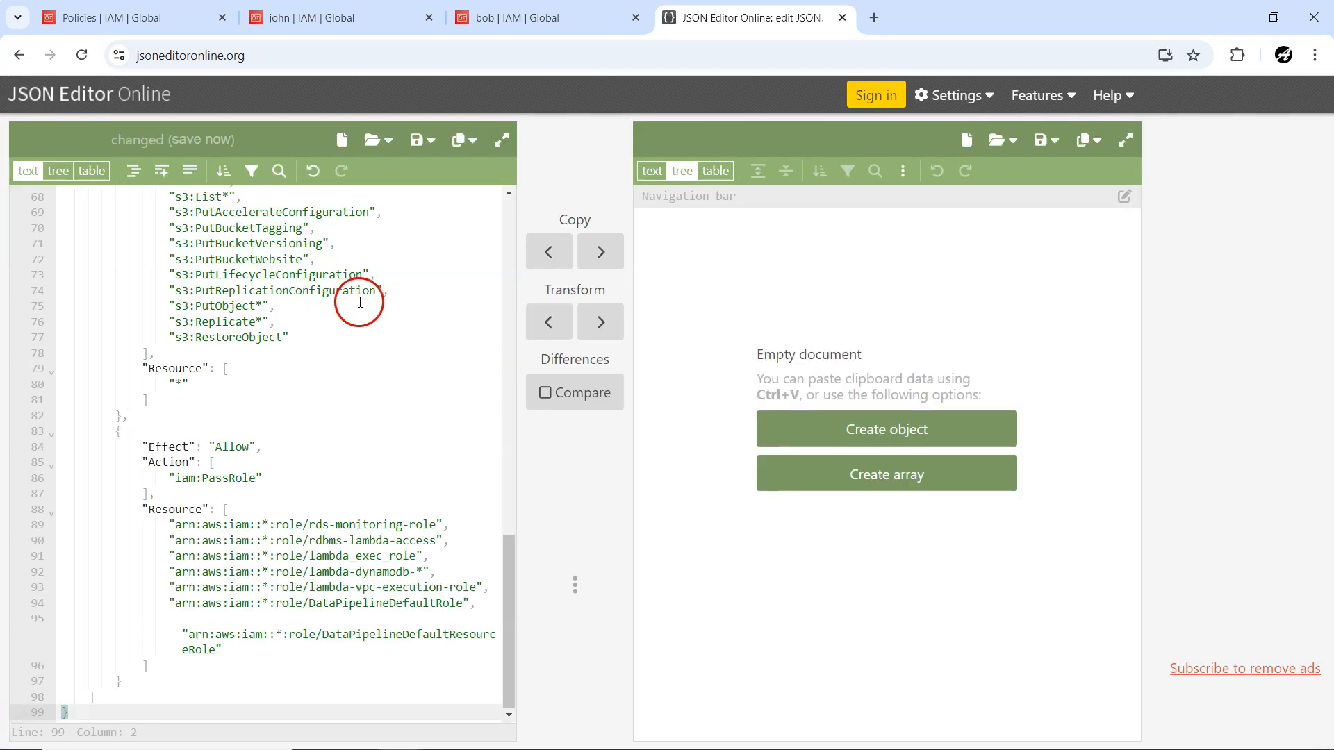
pyautogui.click(601, 252)
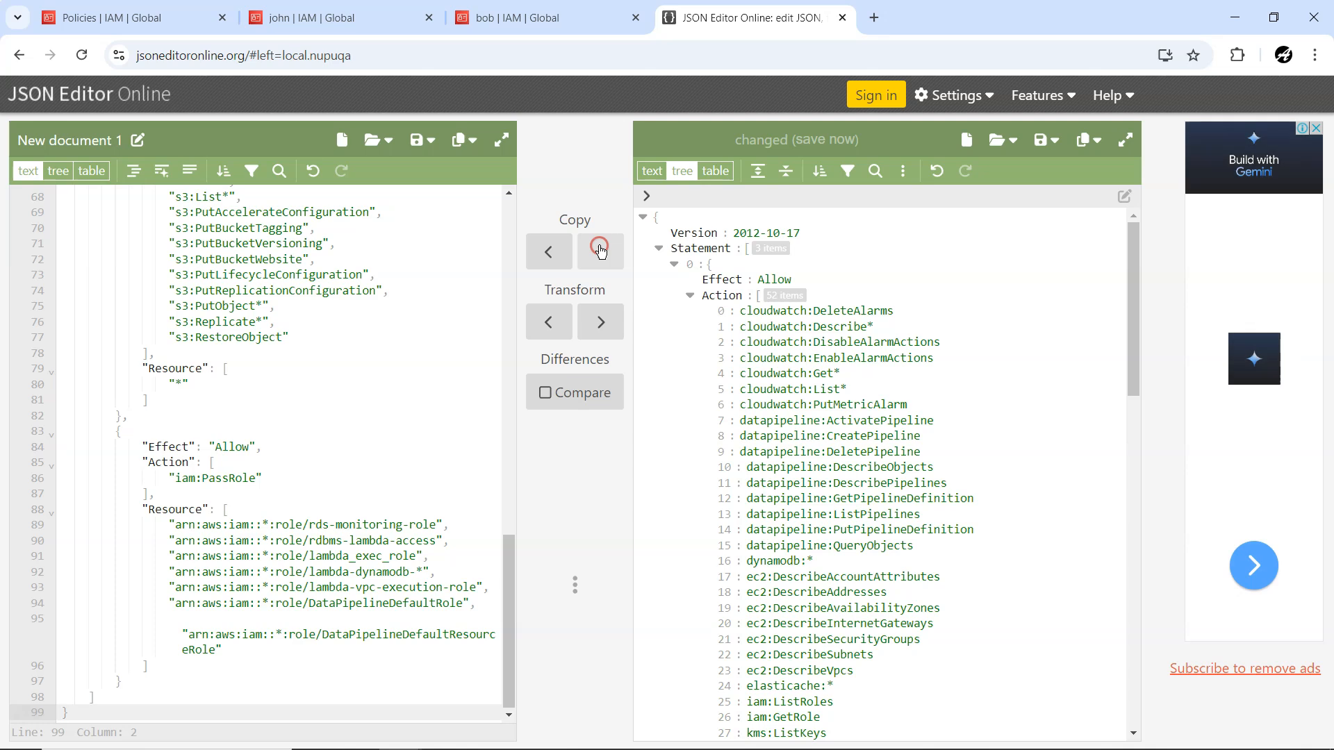
# Collapse the Action and Resource lists of all three policy statements in the tree.
pyautogui.click(690, 295)
pyautogui.click(690, 374)
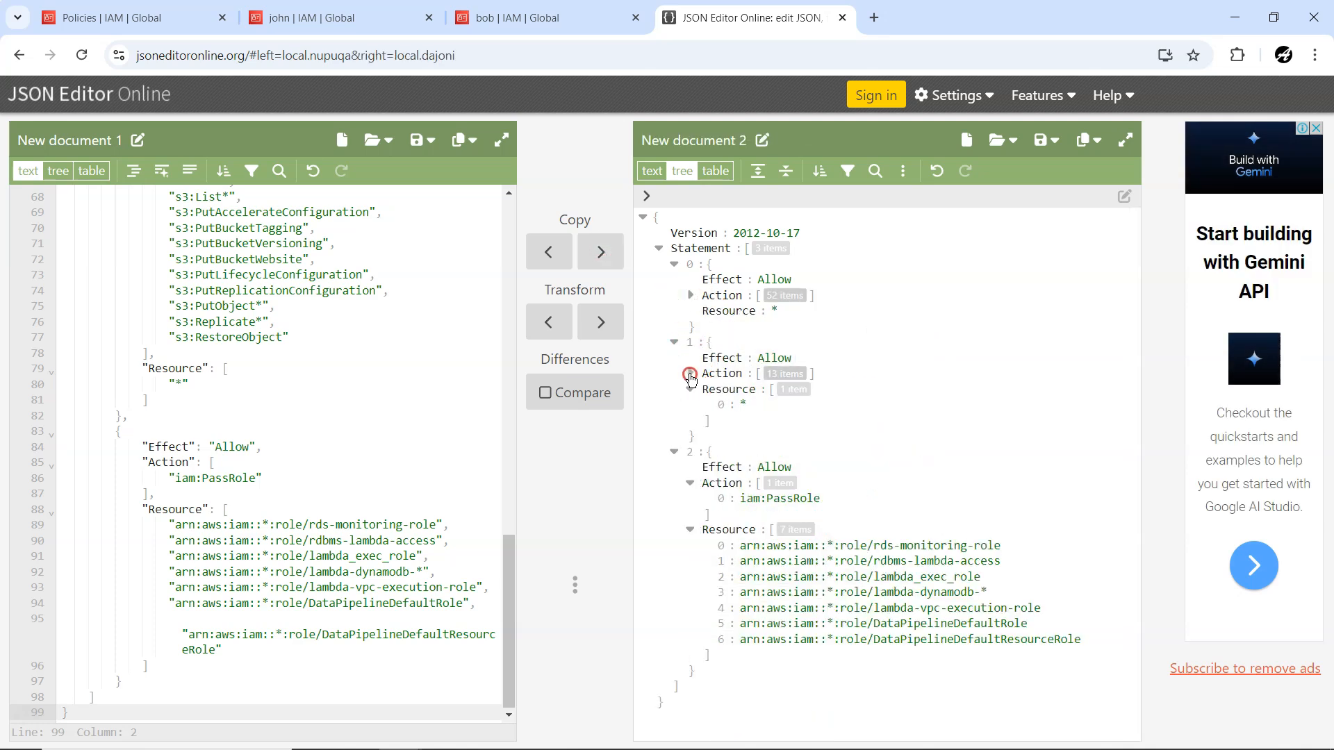
pyautogui.click(689, 483)
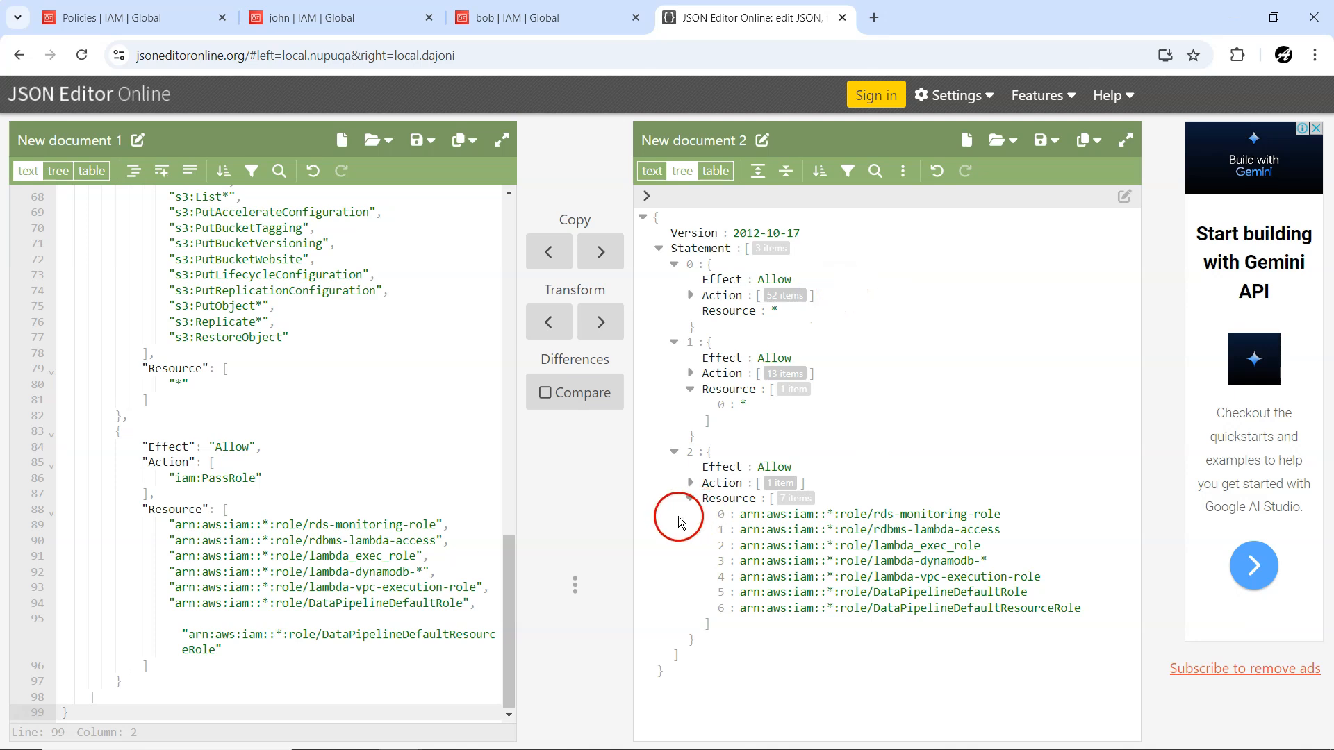
pyautogui.click(689, 498)
pyautogui.click(691, 393)
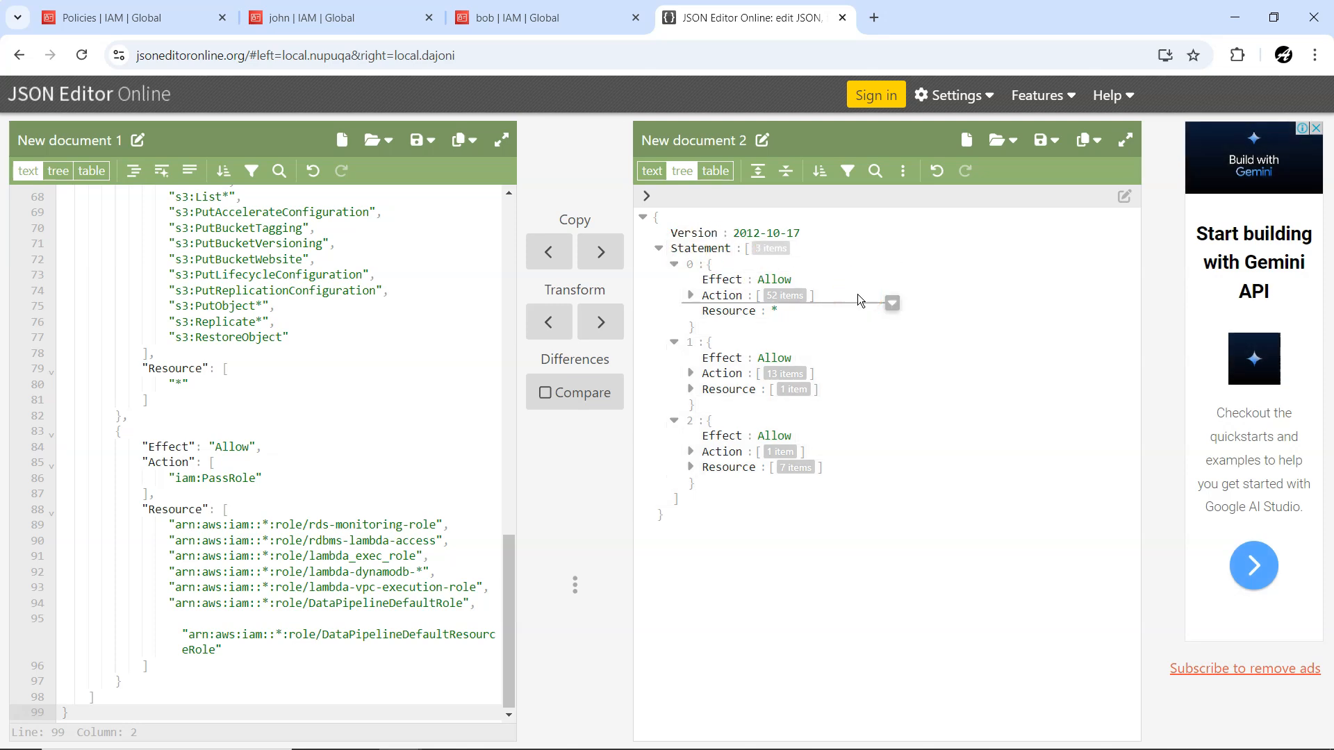
# Examine statement 0's Effect, Resource and expanded Action list in the tree, and collapse the actions again.
pyautogui.click(710, 280)
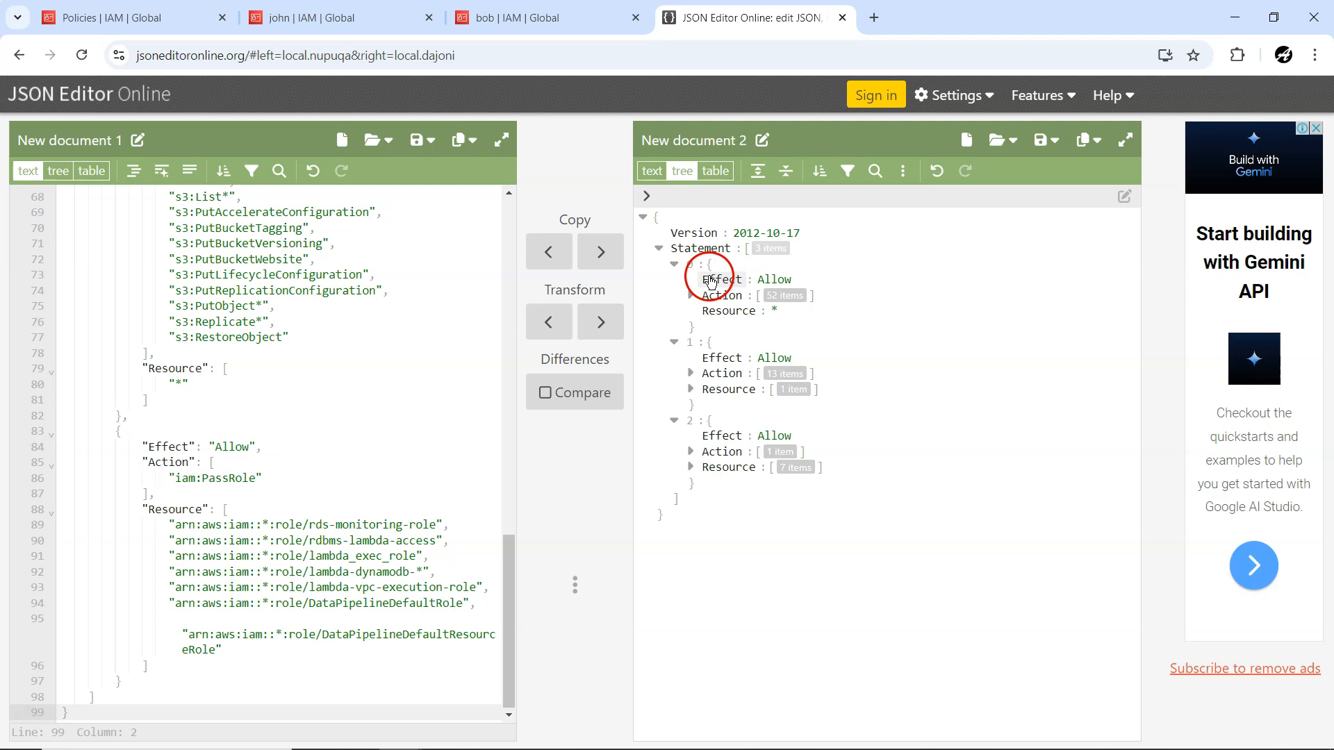
pyautogui.click(720, 312)
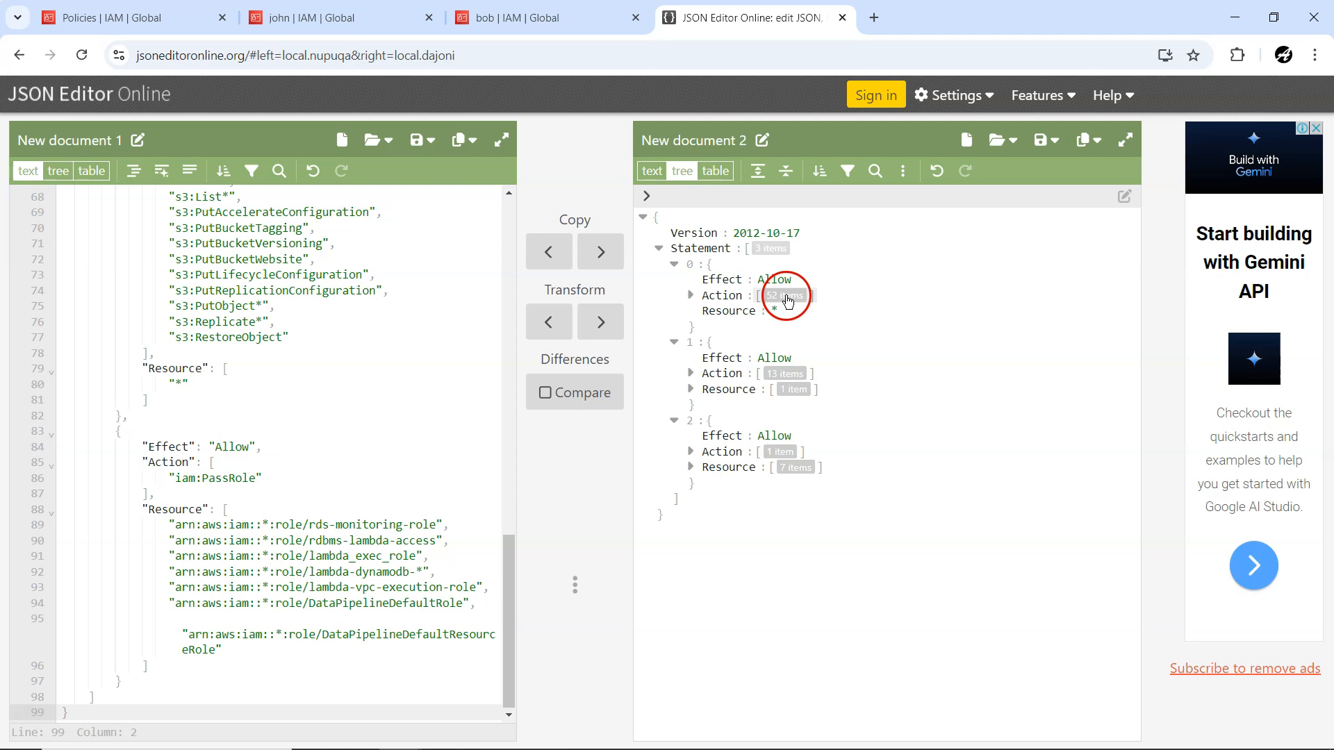
pyautogui.click(690, 298)
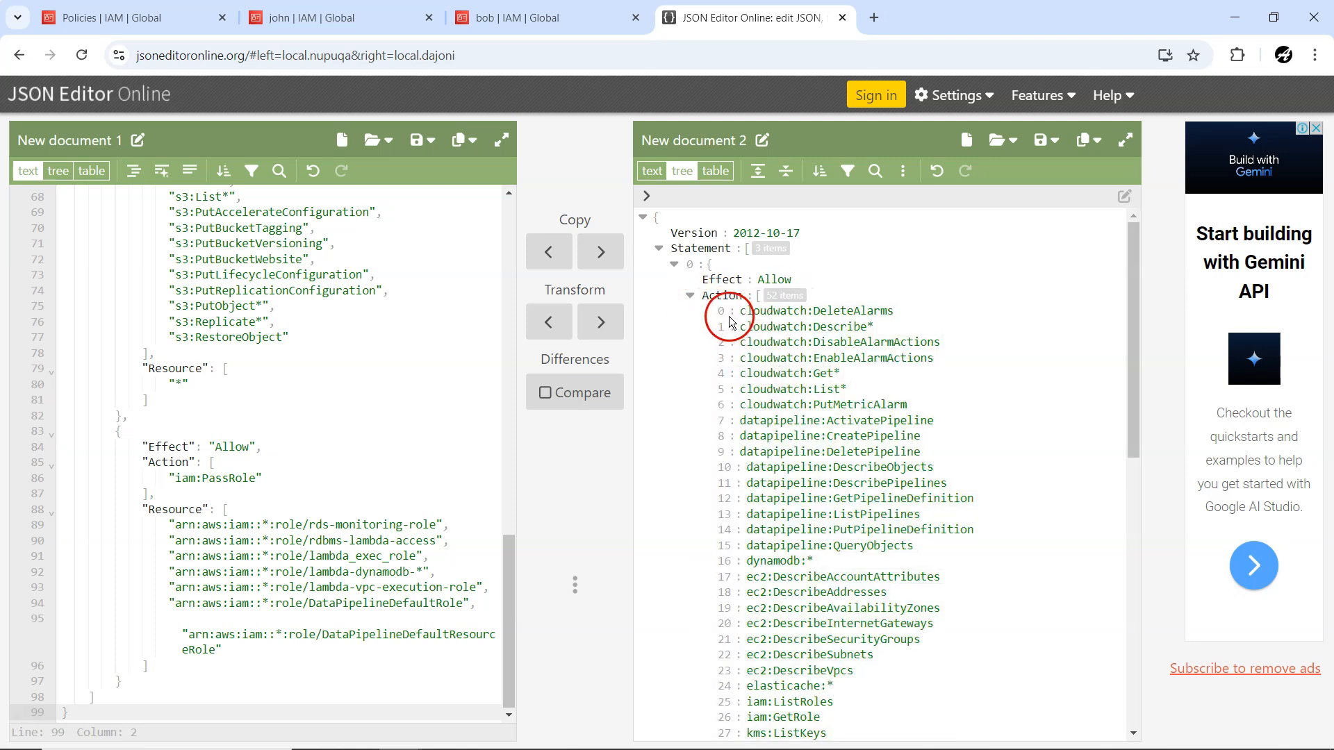
pyautogui.scroll(-1, 778, 392)
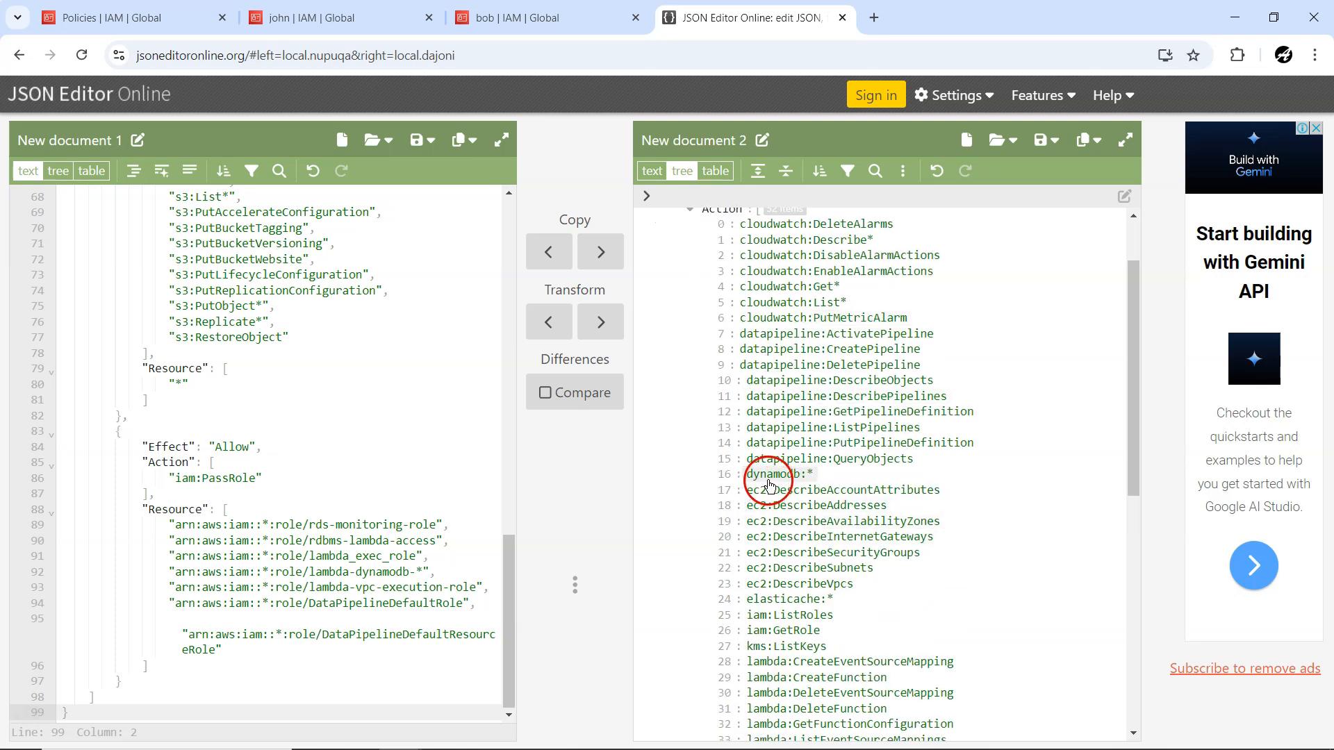
pyautogui.scroll(1, 769, 477)
pyautogui.scroll(-2, 802, 528)
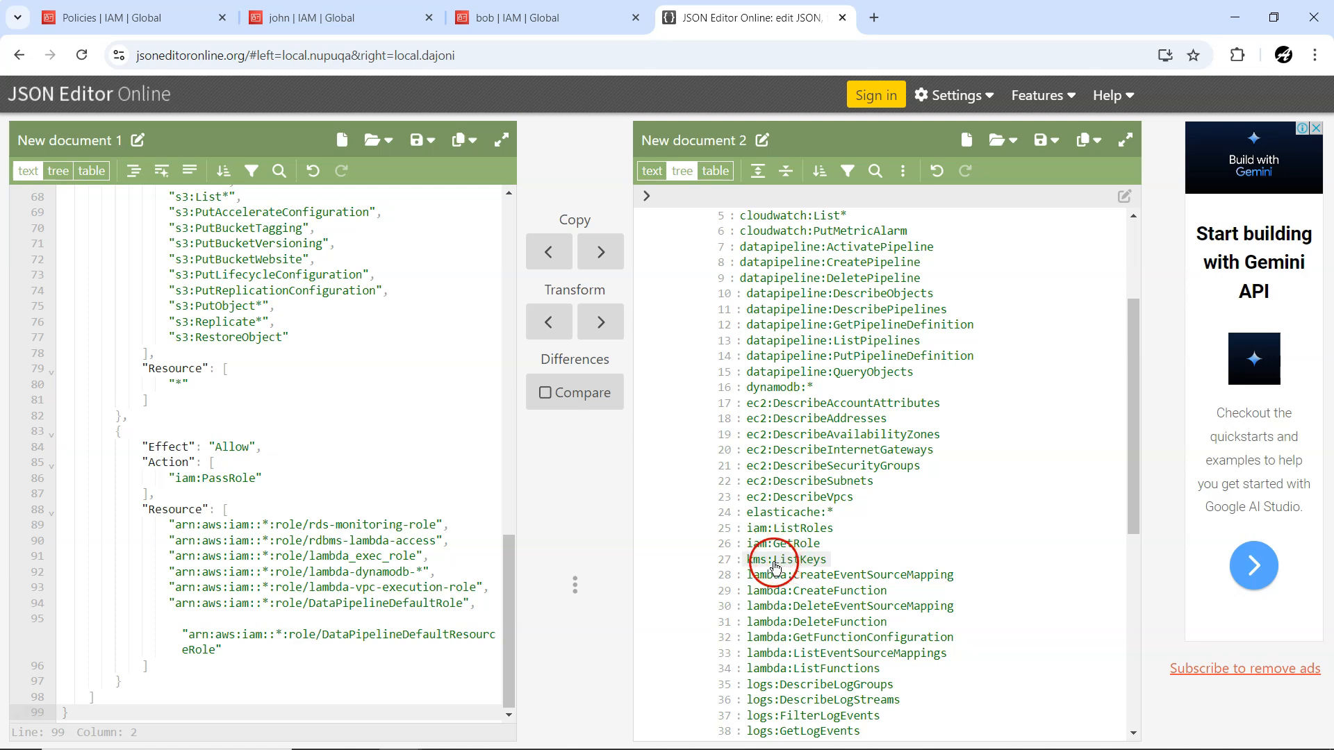
pyautogui.scroll(-4, 824, 564)
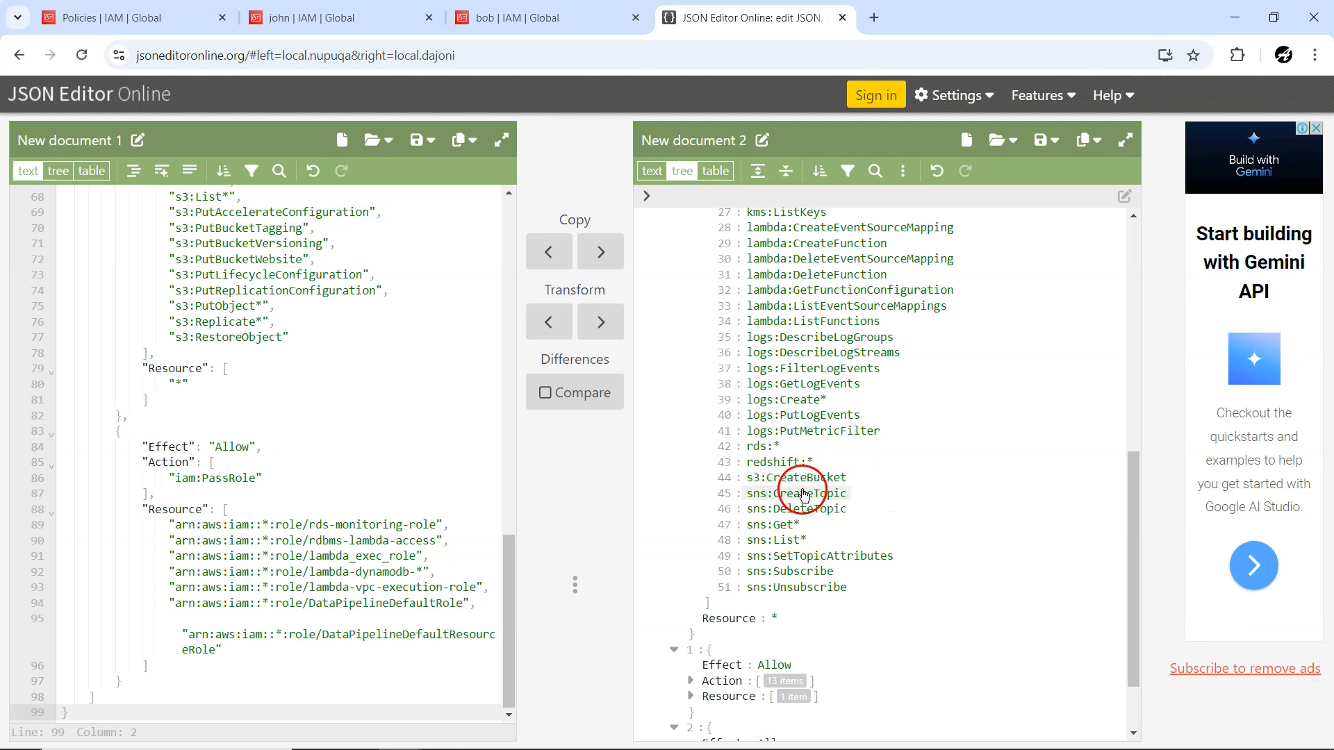
pyautogui.scroll(8, 804, 495)
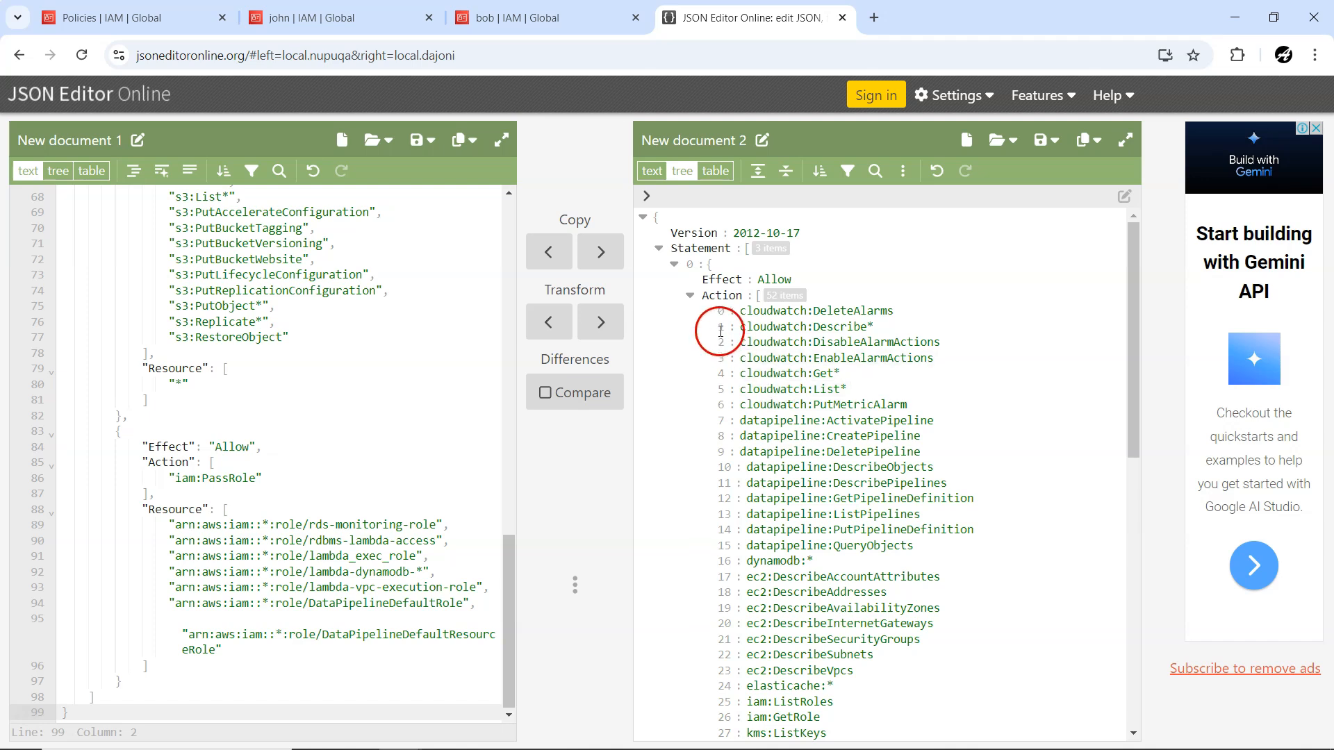
pyautogui.click(689, 295)
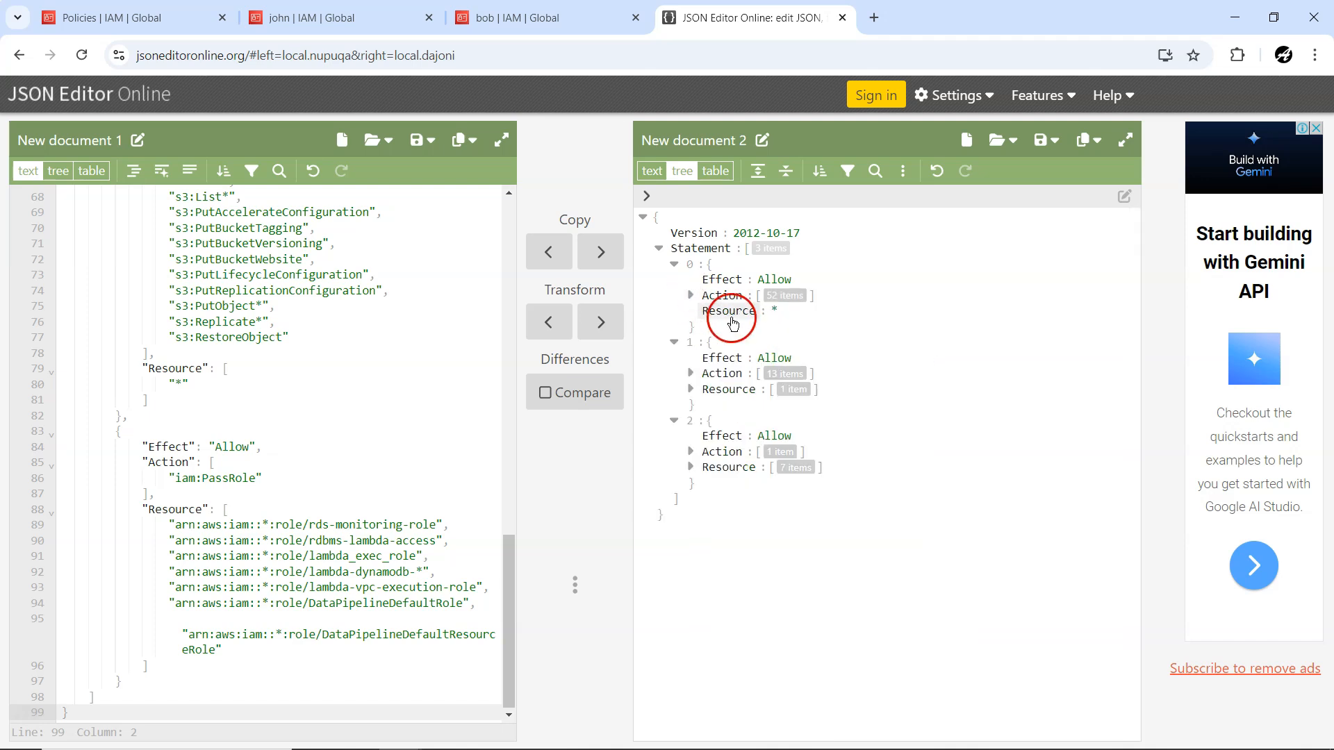
pyautogui.click(762, 314)
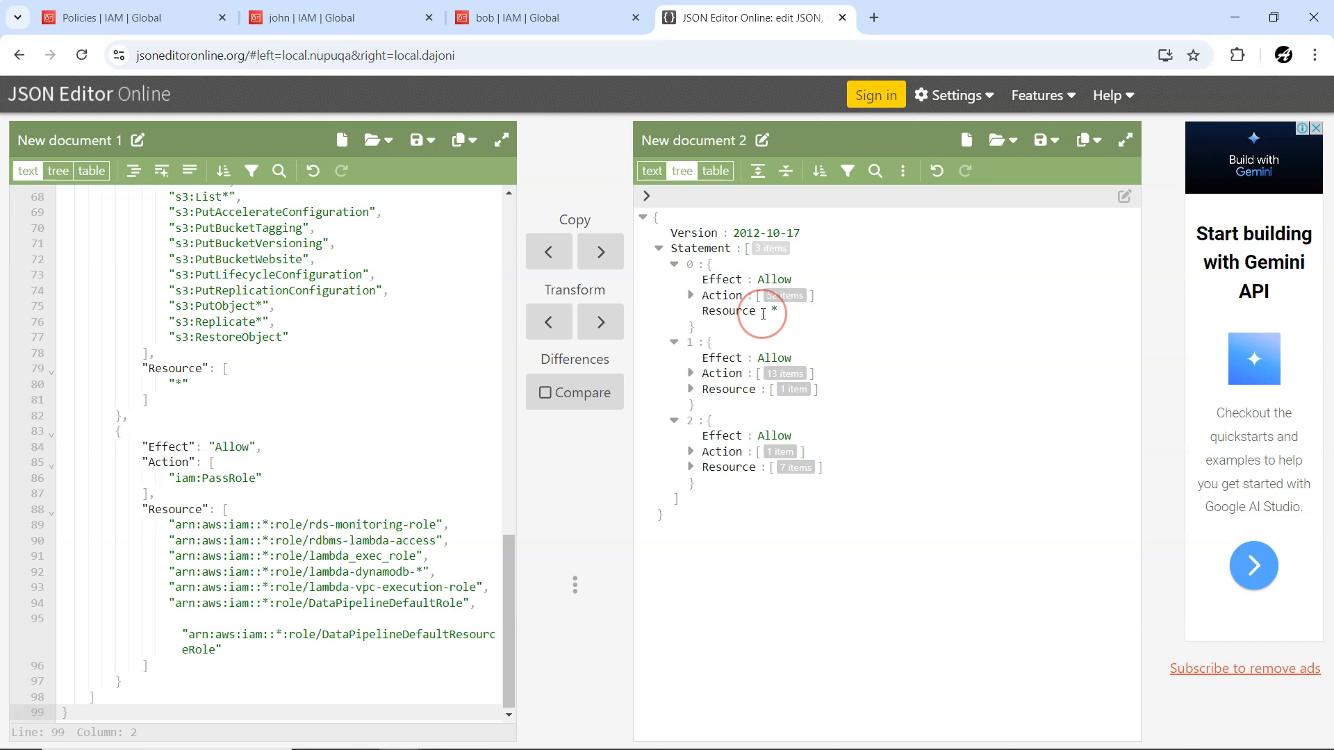
# Expand statement 1's Resource and Action lists in the tree to examine its S3 permissions.
pyautogui.click(701, 400)
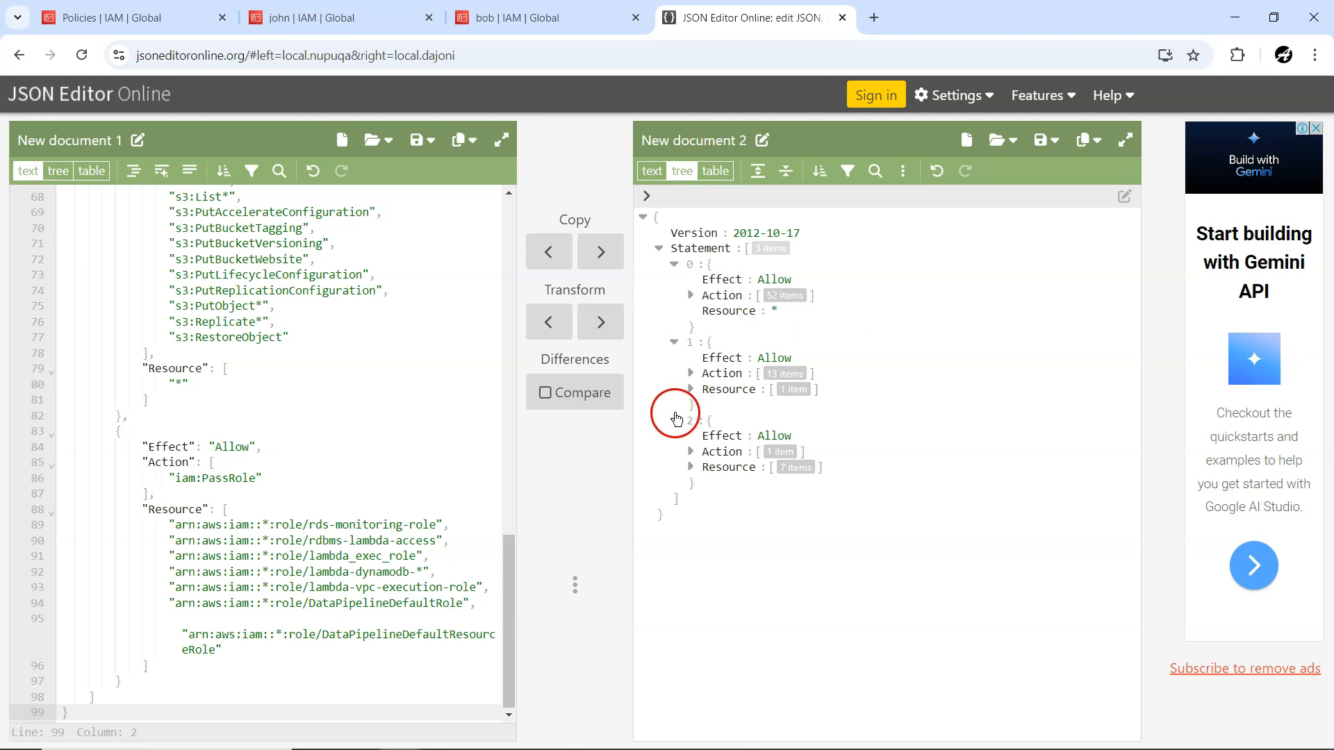
pyautogui.click(690, 389)
pyautogui.click(691, 373)
pyautogui.click(761, 422)
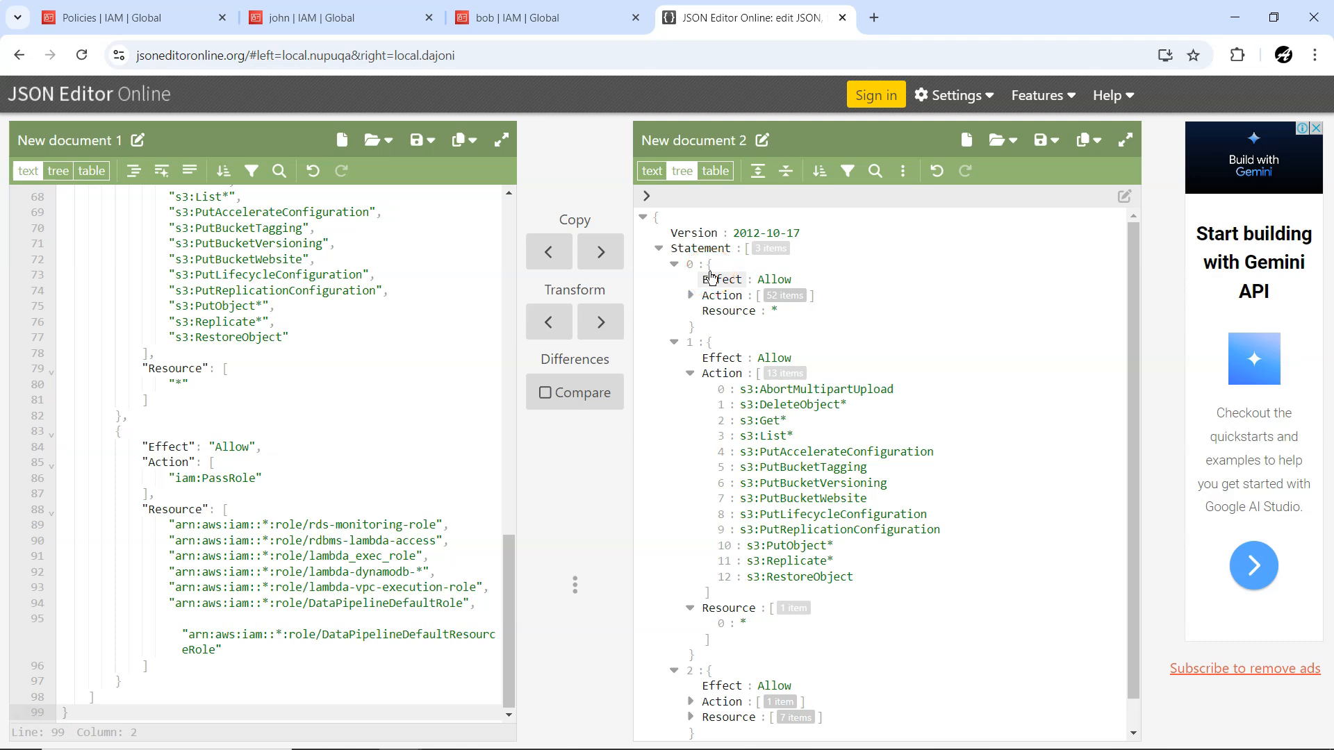
# Review the policy text from its beginning and compare it with statement 1 and its resource in the tree.
pyautogui.click(283, 400)
pyautogui.scroll(6, 307, 412)
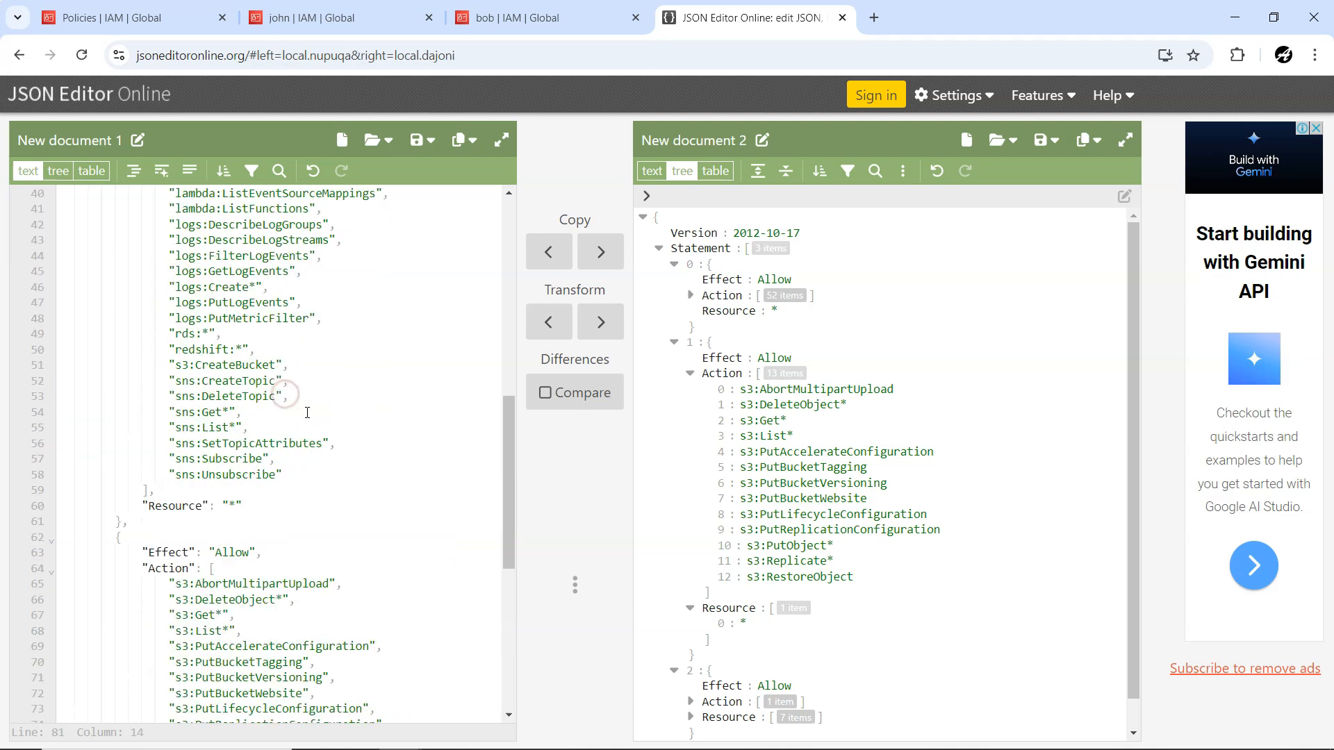
pyautogui.scroll(8, 307, 413)
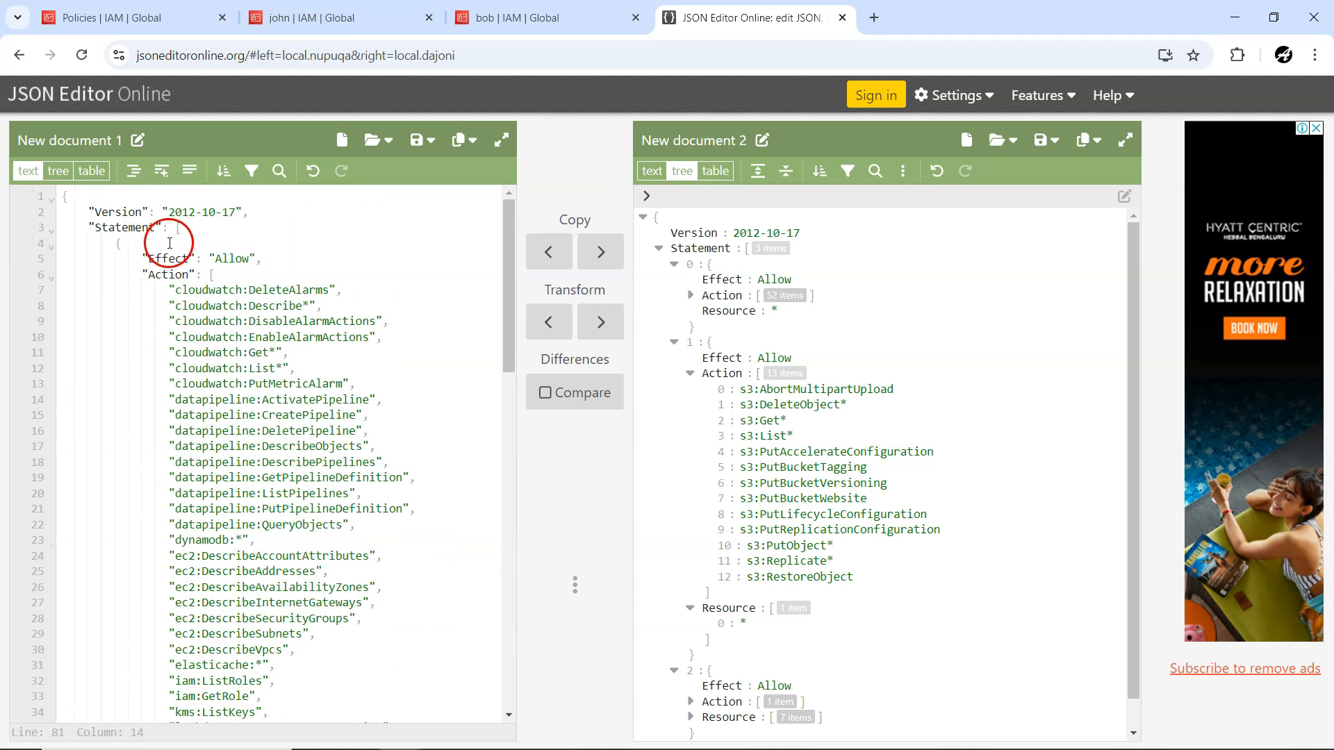
pyautogui.click(738, 350)
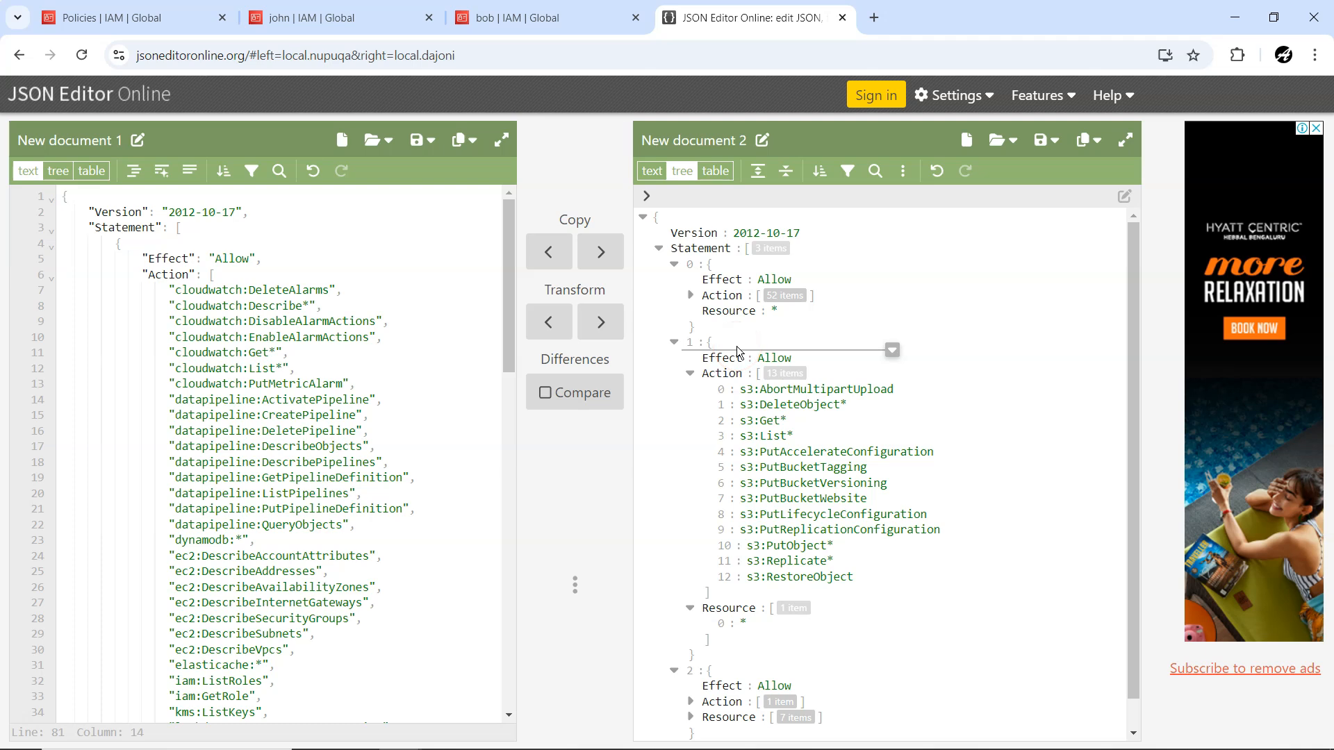
pyautogui.scroll(-1, 805, 445)
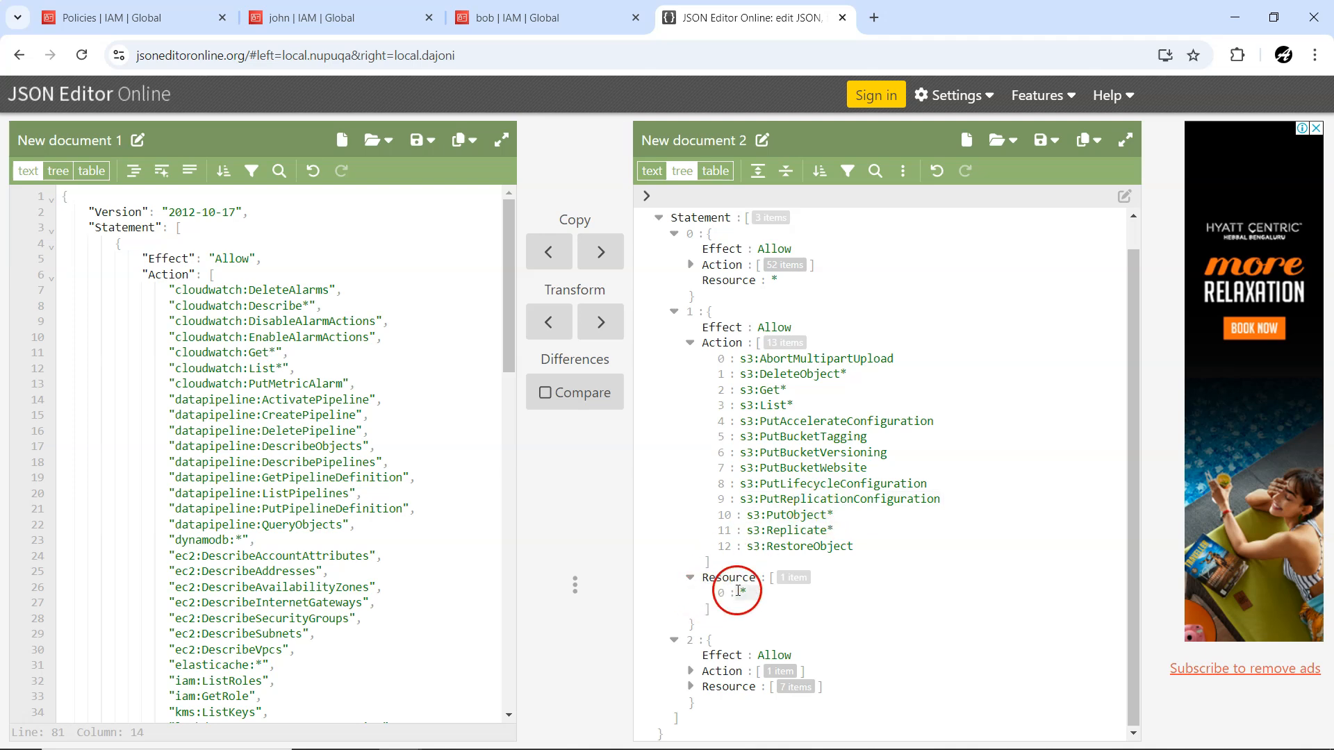
# Expand statement 2's Action and Resource lists in the tree to examine its permission and the role ARNs.
pyautogui.click(691, 672)
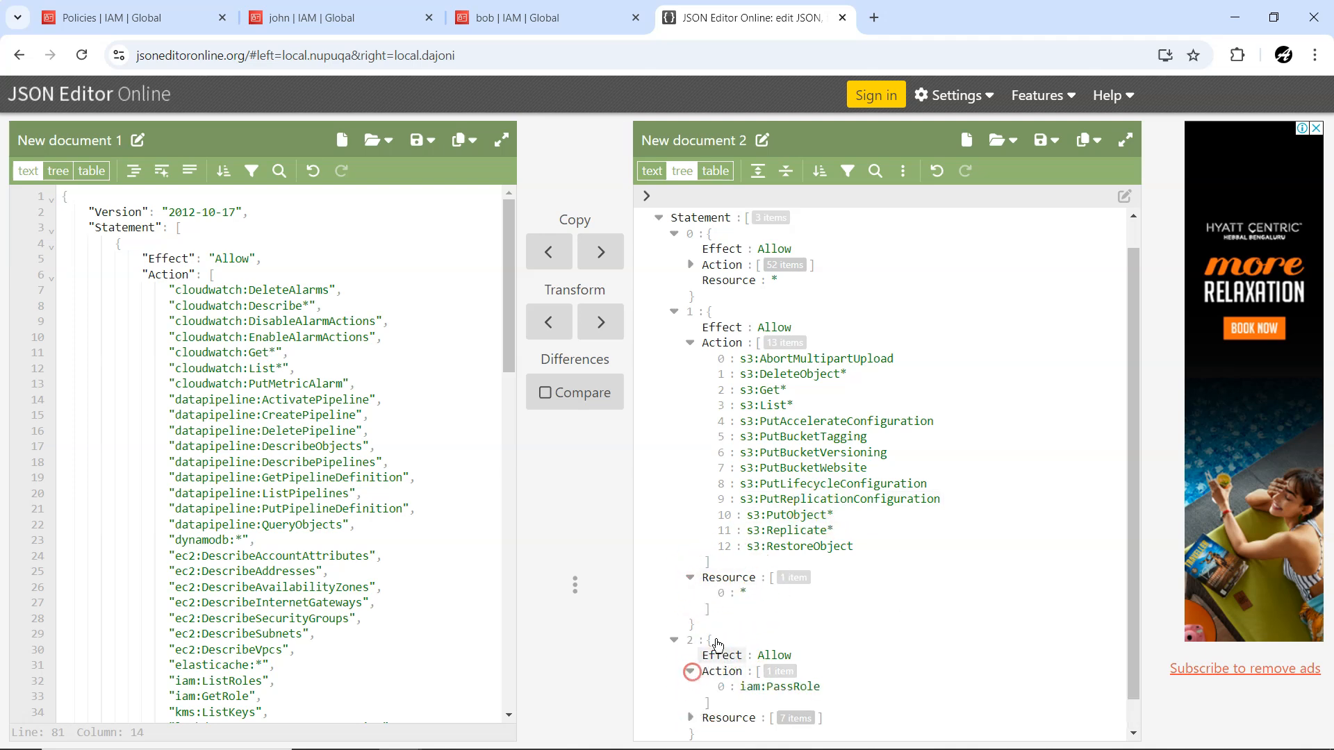
pyautogui.scroll(-1, 730, 652)
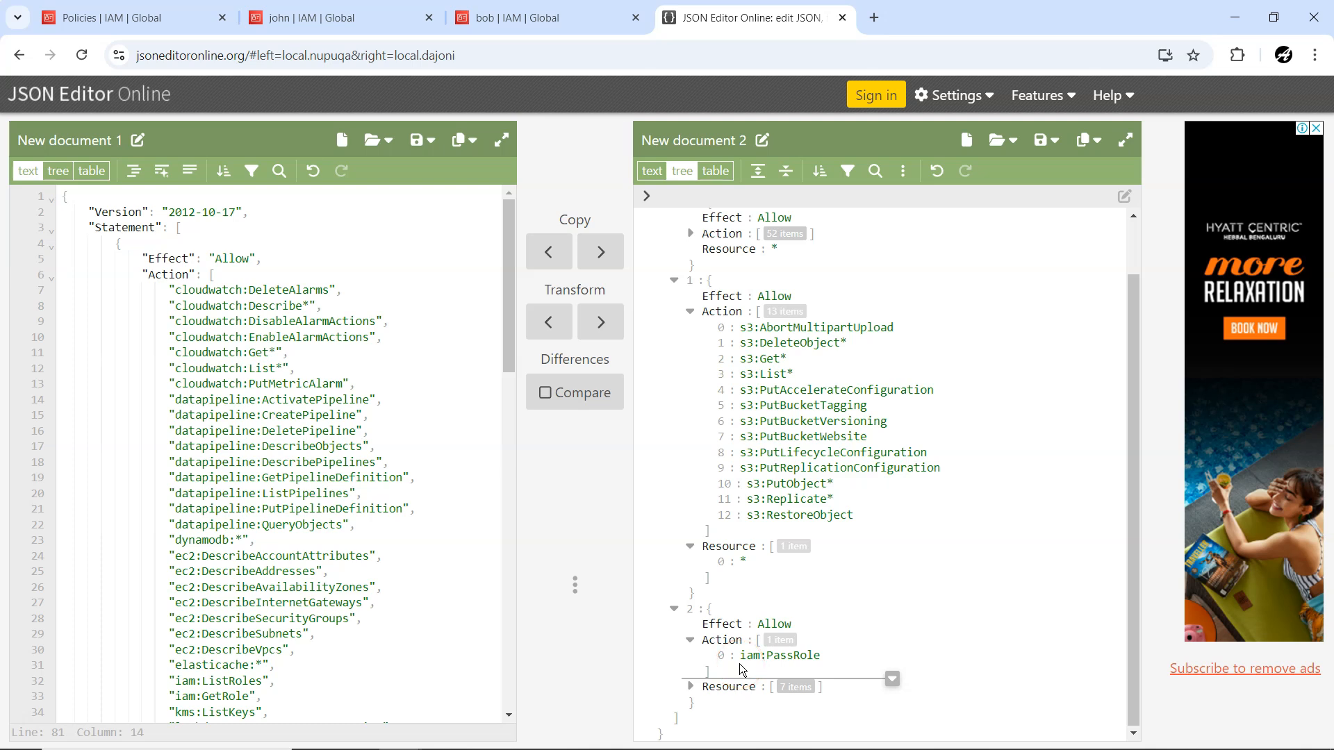
pyautogui.click(679, 696)
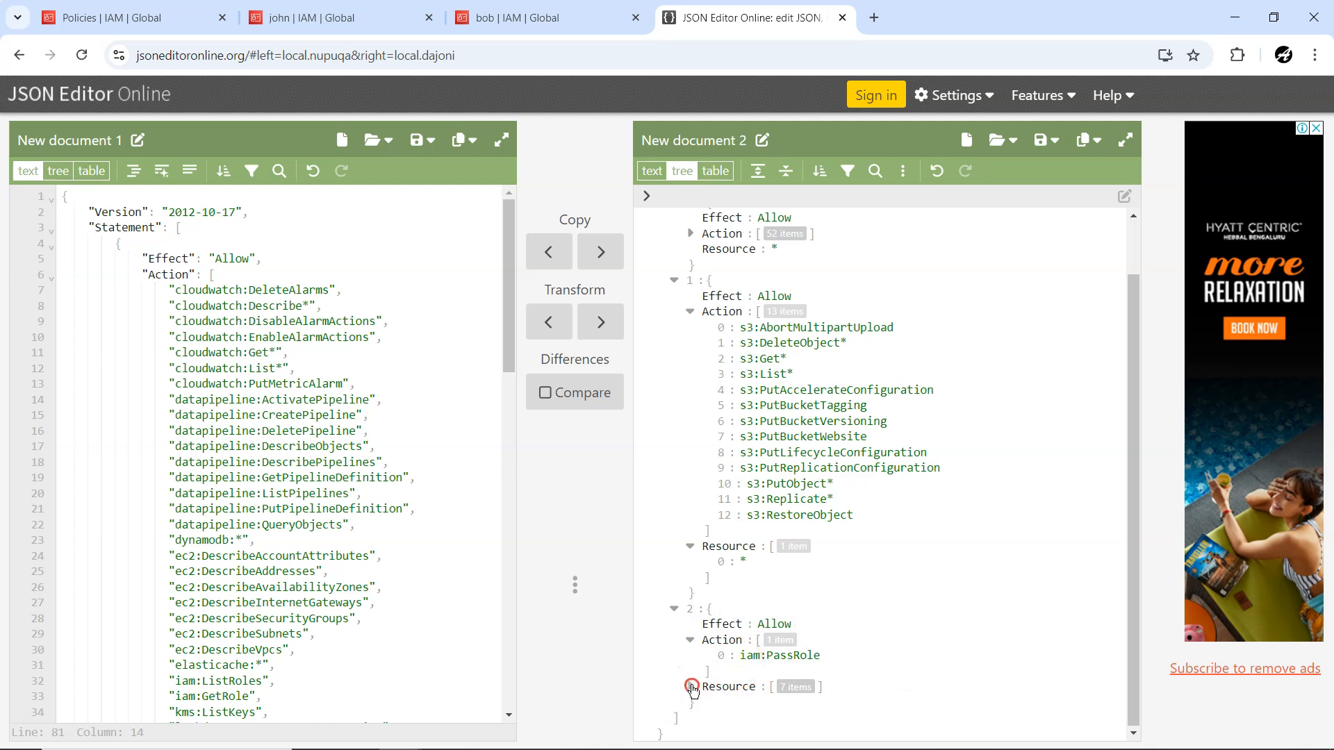
pyautogui.click(690, 685)
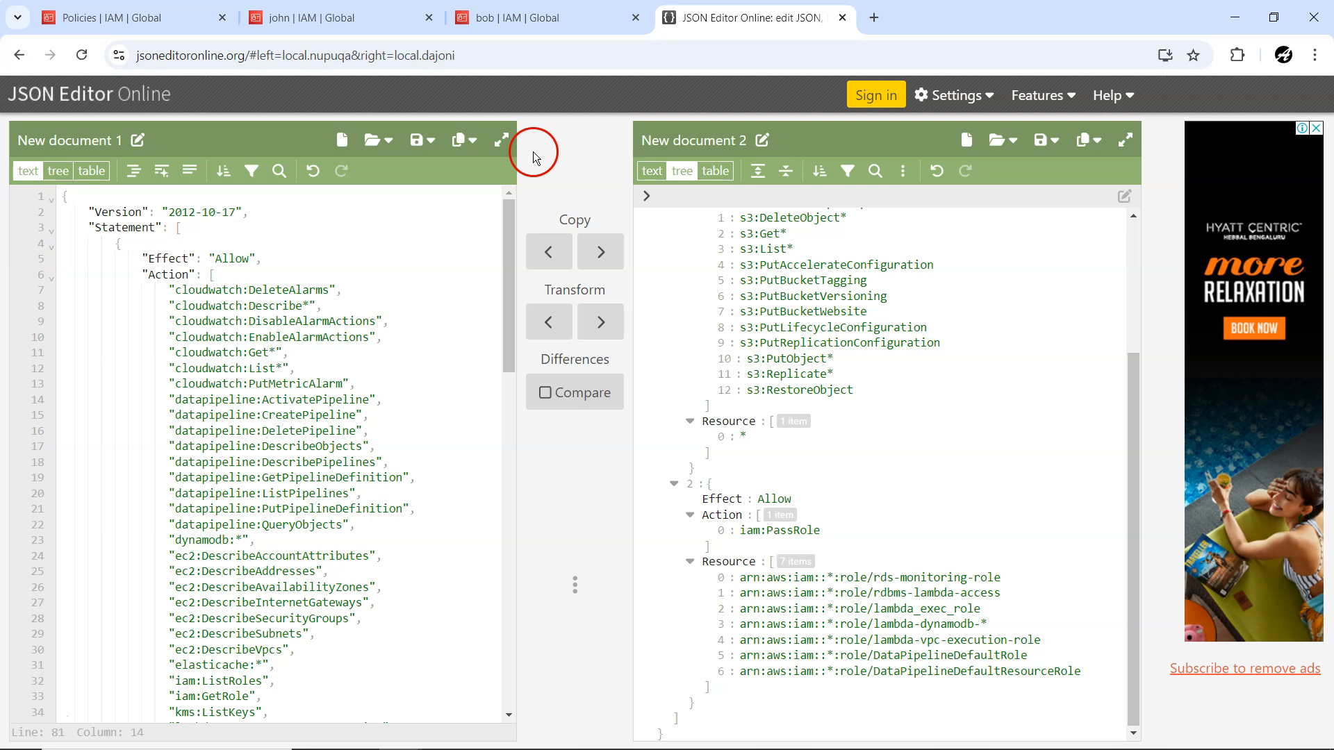
# Switch to the IAM policies page, dismiss the page search, and review the DatabaseAdministrator policy's JSON actions.
pyautogui.click(109, 21)
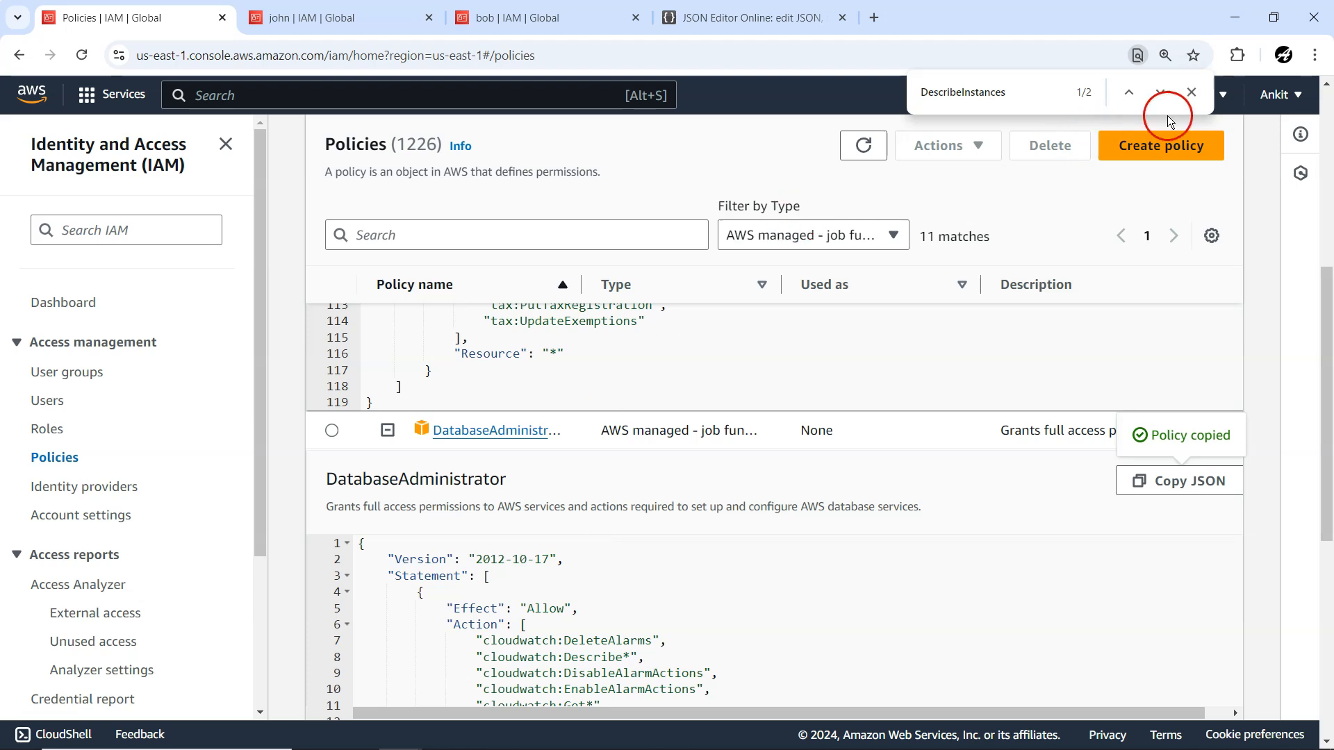
pyautogui.click(1191, 92)
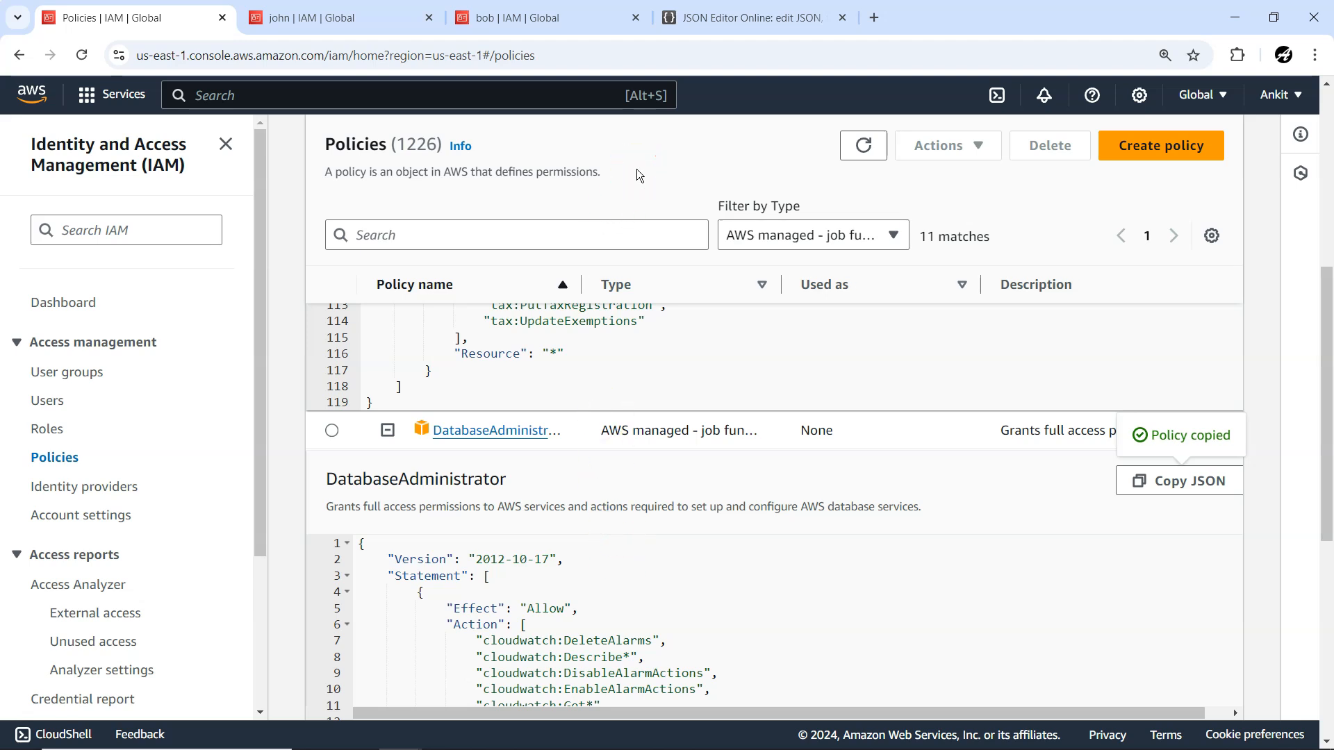
pyautogui.scroll(-2, 633, 564)
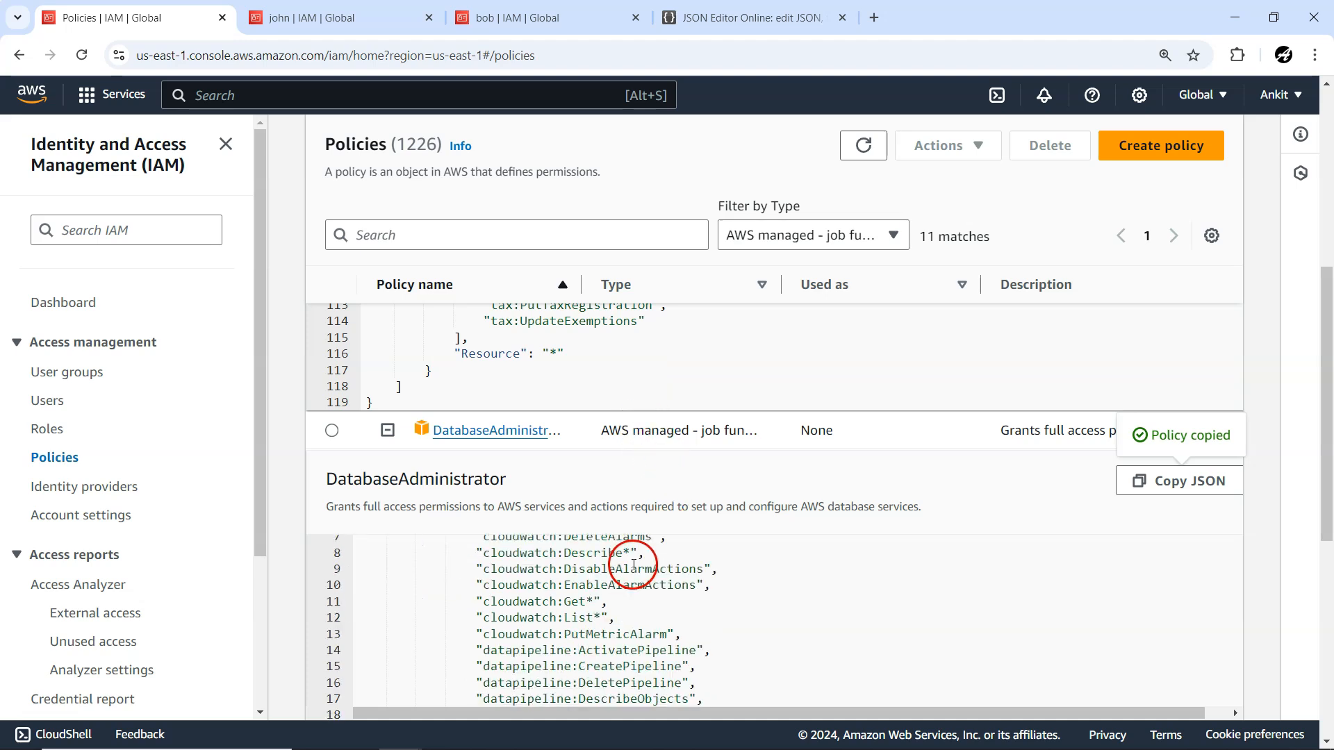
pyautogui.scroll(-3, 634, 564)
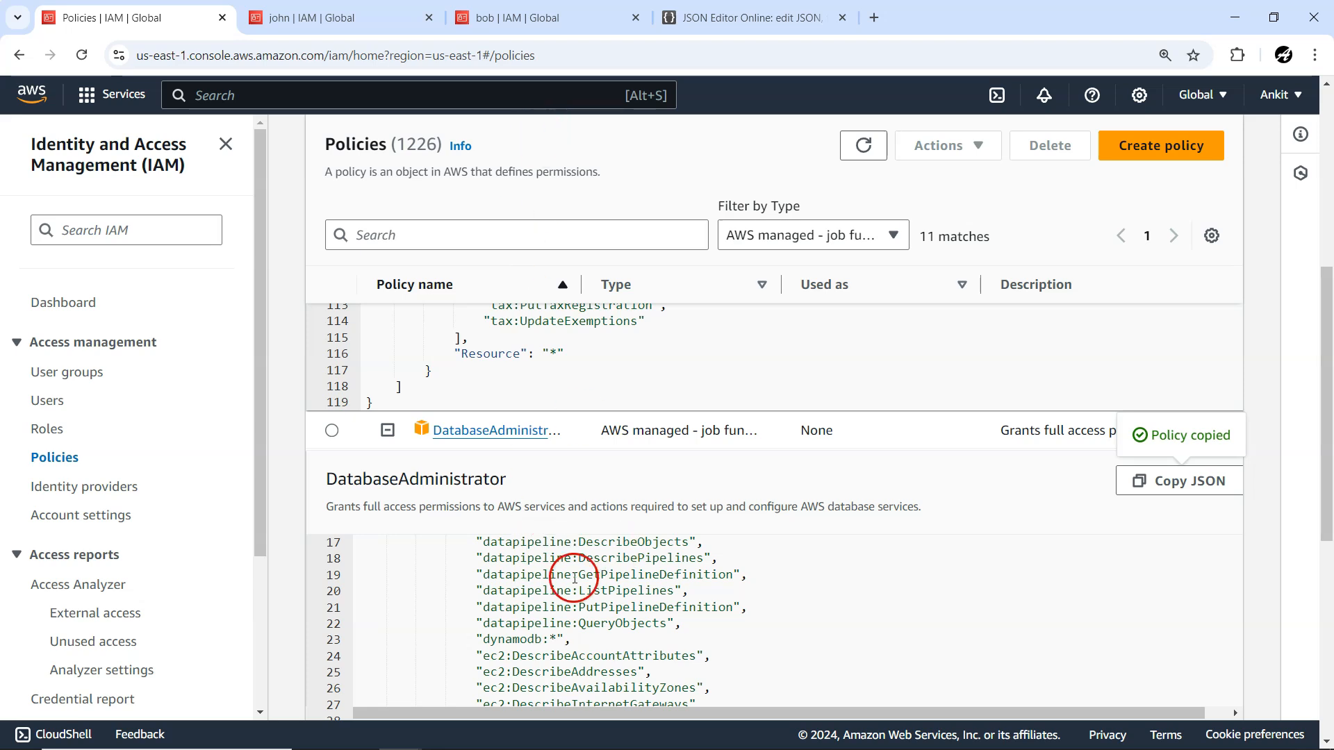
# Switch to JSON Editor Online, check the Effect and Resource entries of the first statements in the tree, and return to the IAM policies page.
pyautogui.click(743, 18)
pyautogui.scroll(5, 782, 471)
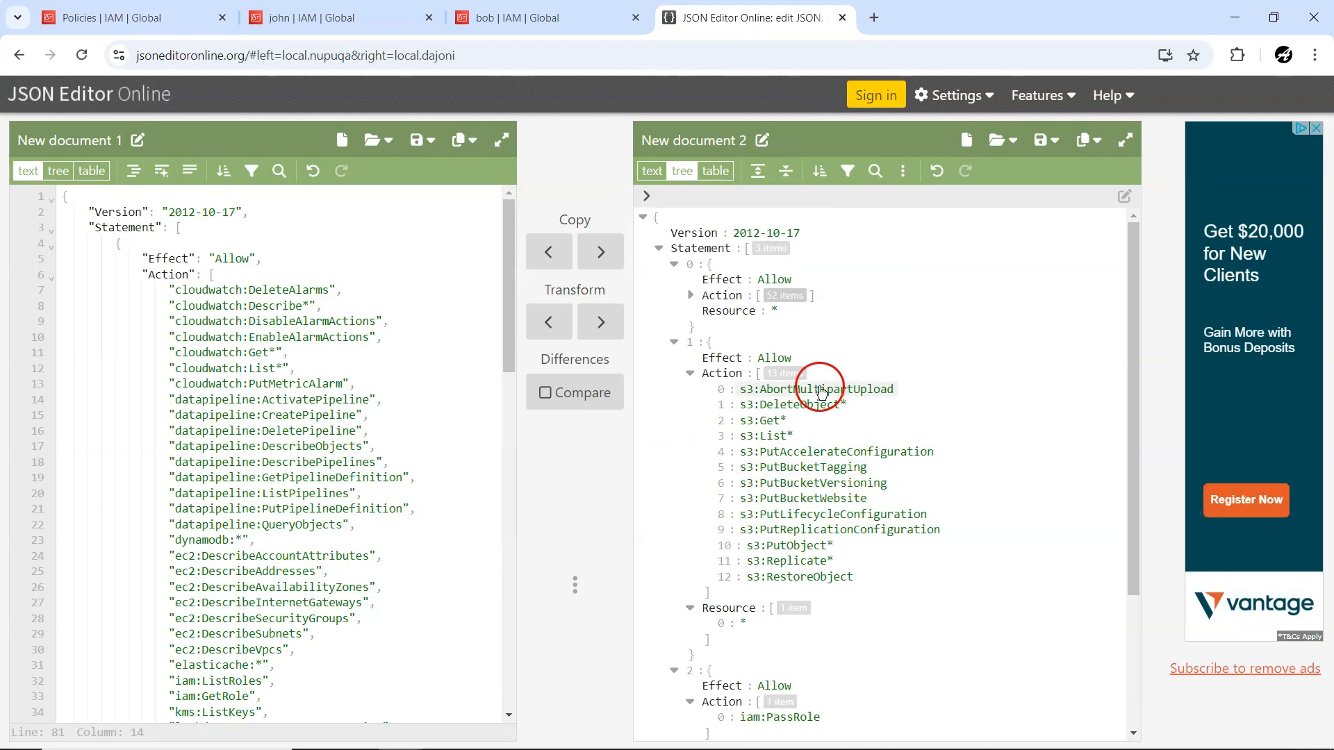
pyautogui.click(779, 289)
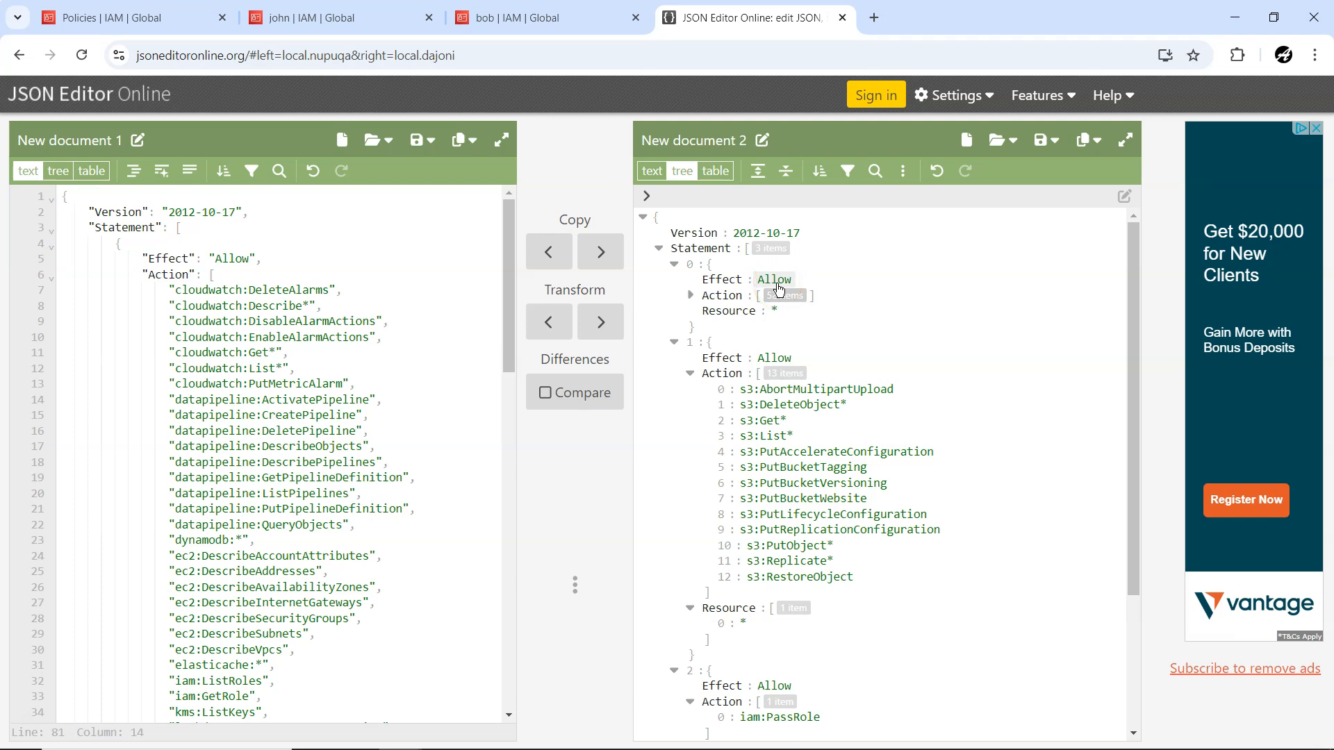
pyautogui.click(775, 312)
pyautogui.click(792, 358)
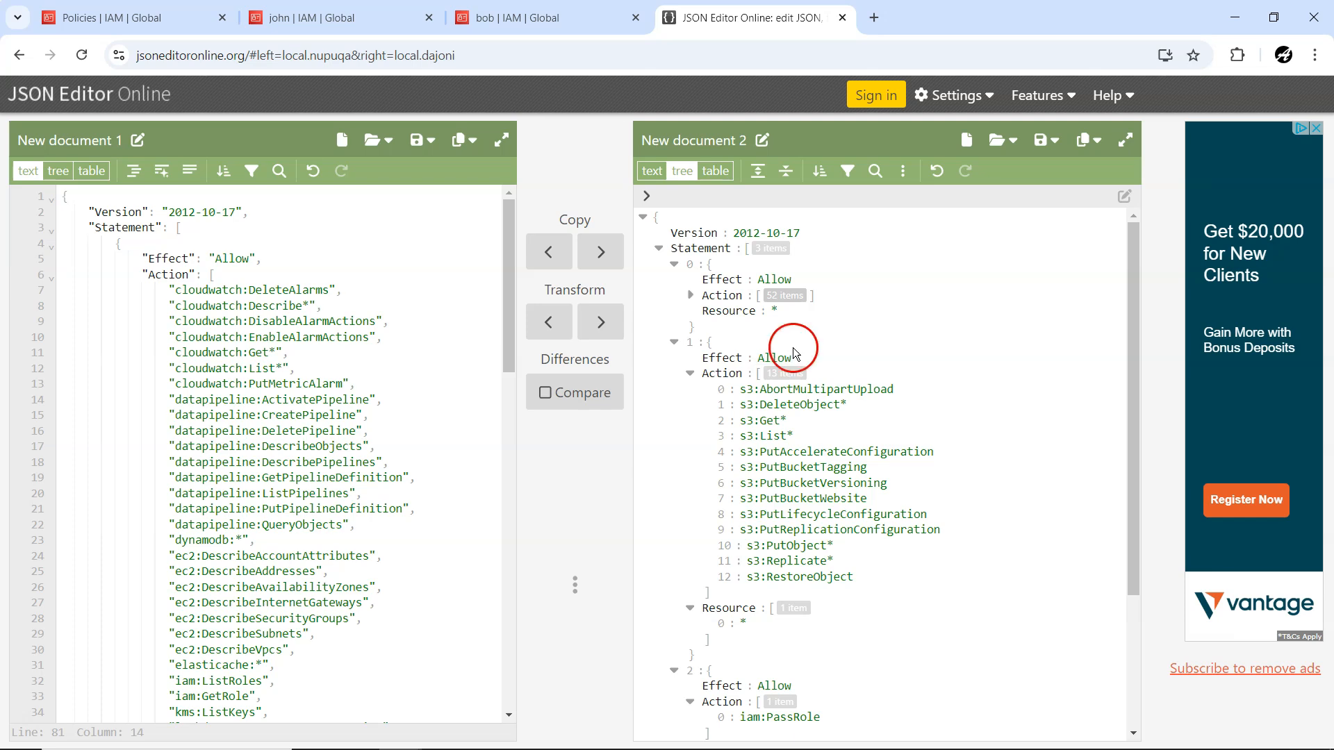
pyautogui.click(73, 18)
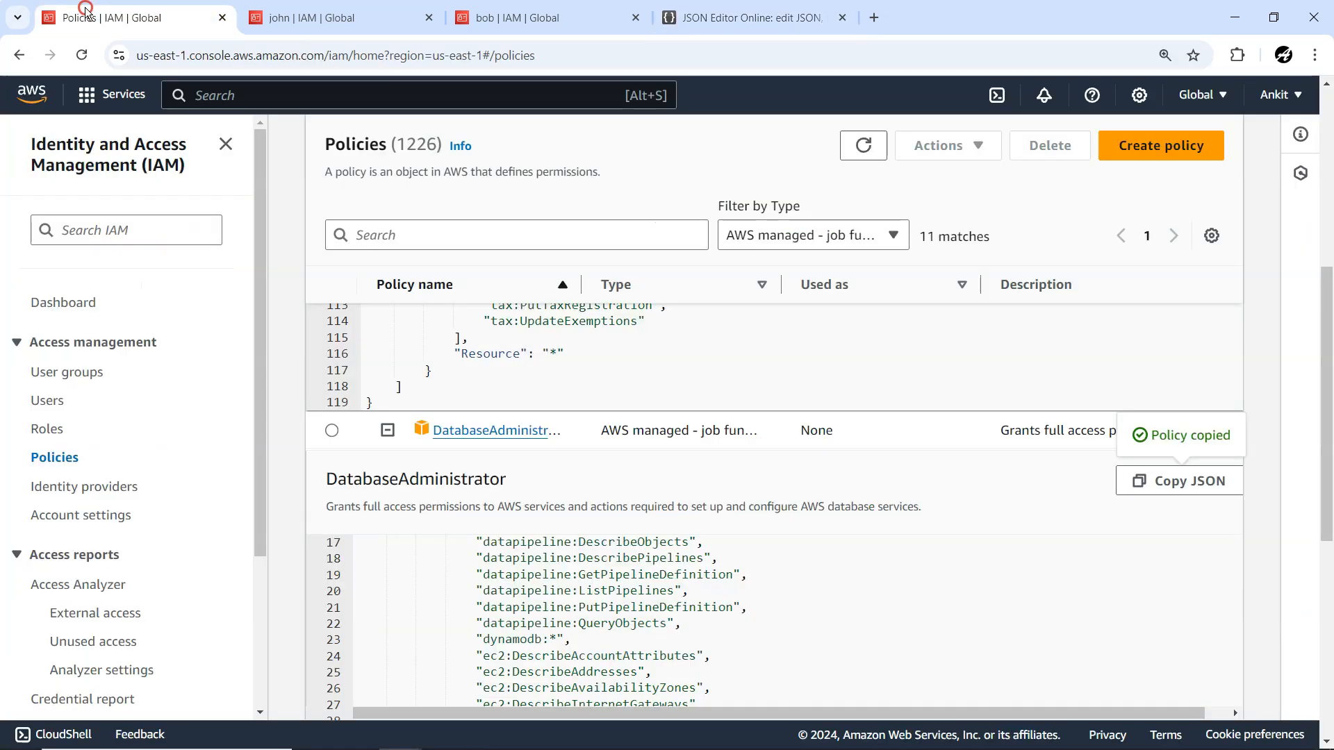